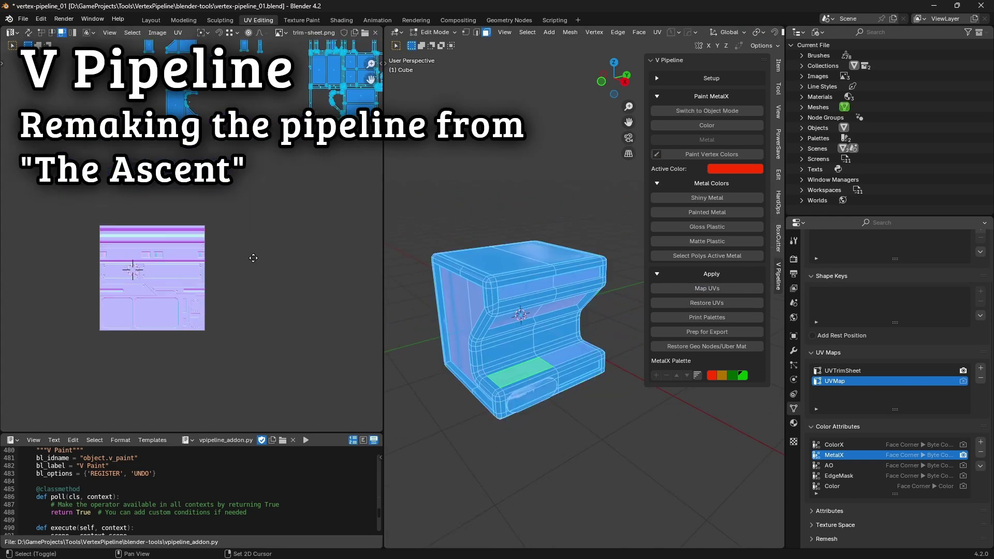
pyautogui.scroll(-1, 247, 266)
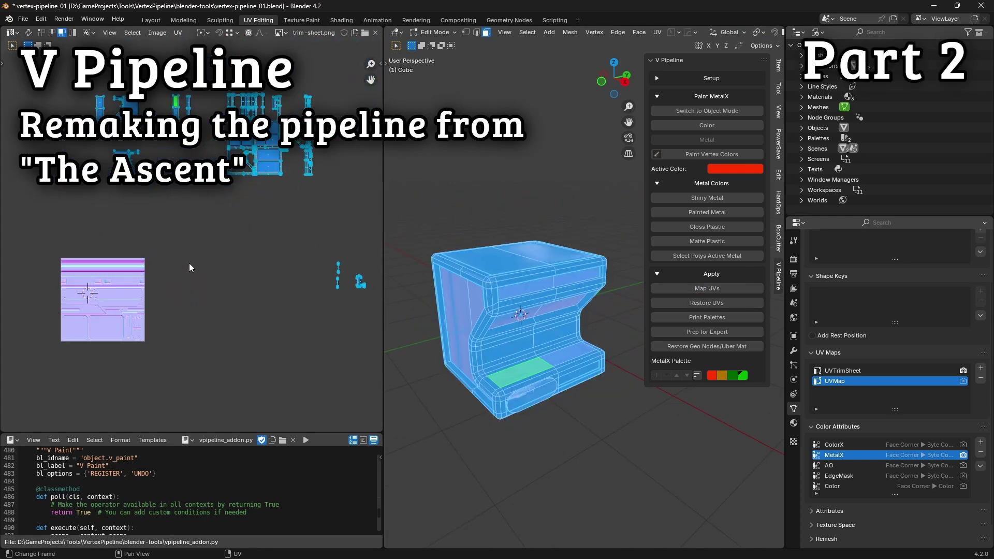
# - Switch the cabinet to Object Mode and try the Painted Metal and Matte Plastic metal colors on it
pyautogui.click(706, 111)
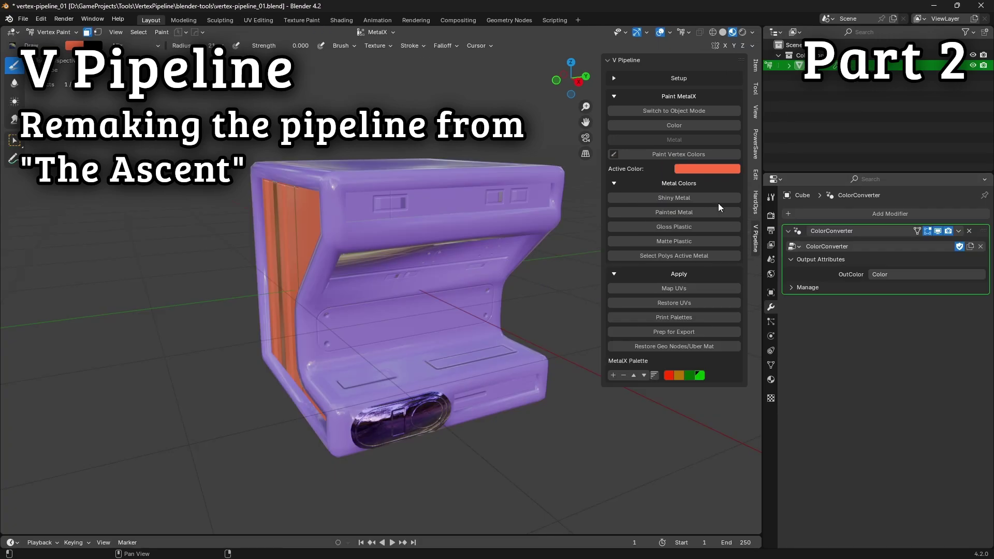
pyautogui.moveTo(719, 203)
pyautogui.mouseDown(button='middle')
pyautogui.moveTo(513, 232)
pyautogui.moveTo(439, 215)
pyautogui.moveTo(505, 268)
pyautogui.moveTo(598, 244)
pyautogui.mouseUp(button='middle')
pyautogui.click(674, 212)
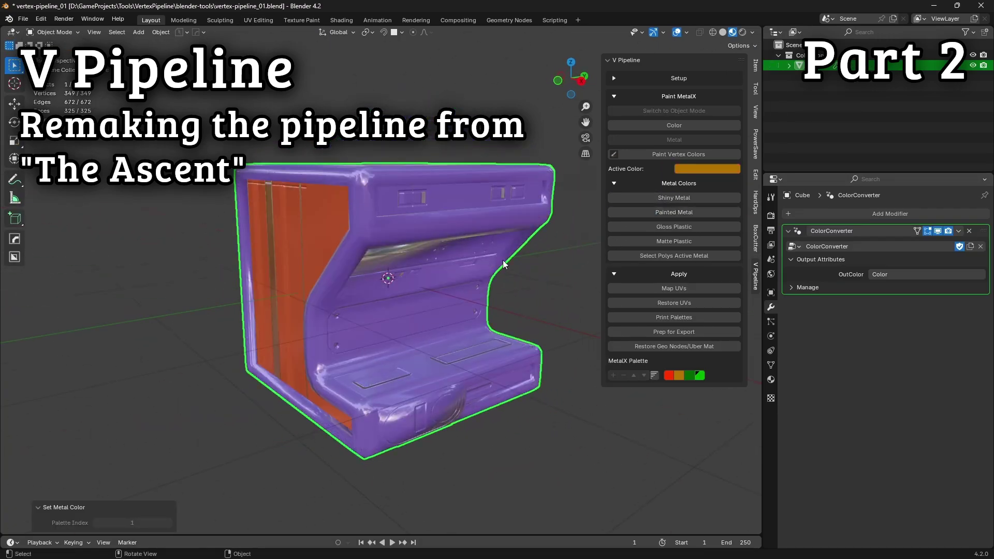
pyautogui.click(653, 241)
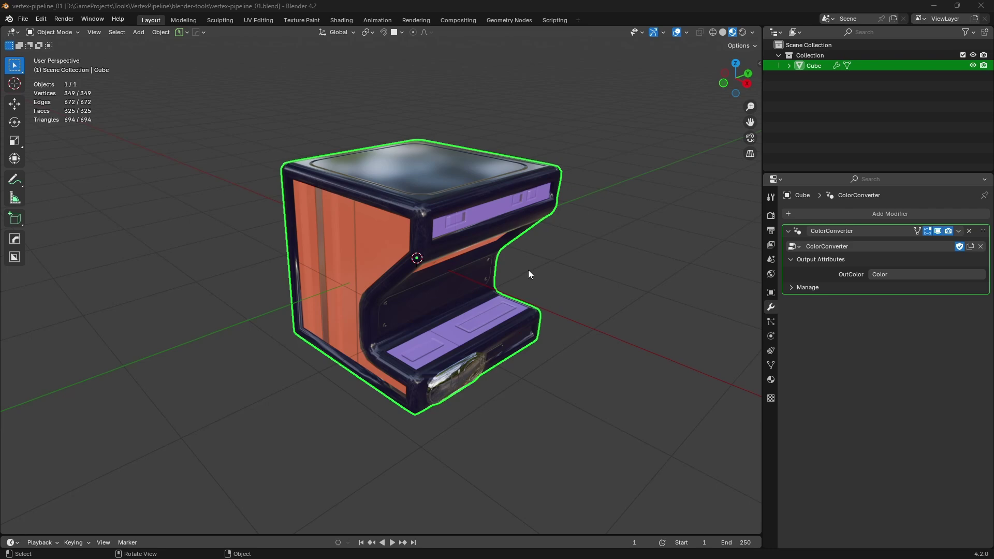
# - Show the V Pipeline sidebar and bring up its ColorX palette followed by its MetalX palette
pyautogui.moveTo(525, 271); pyautogui.dragTo(475, 241, button='middle')
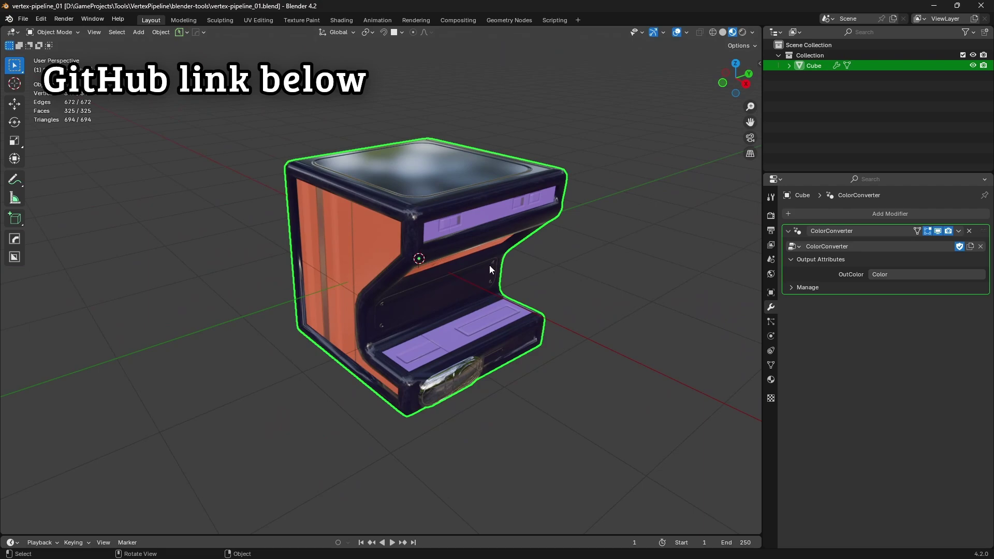
pyautogui.hotkey('alt', 'Tab')
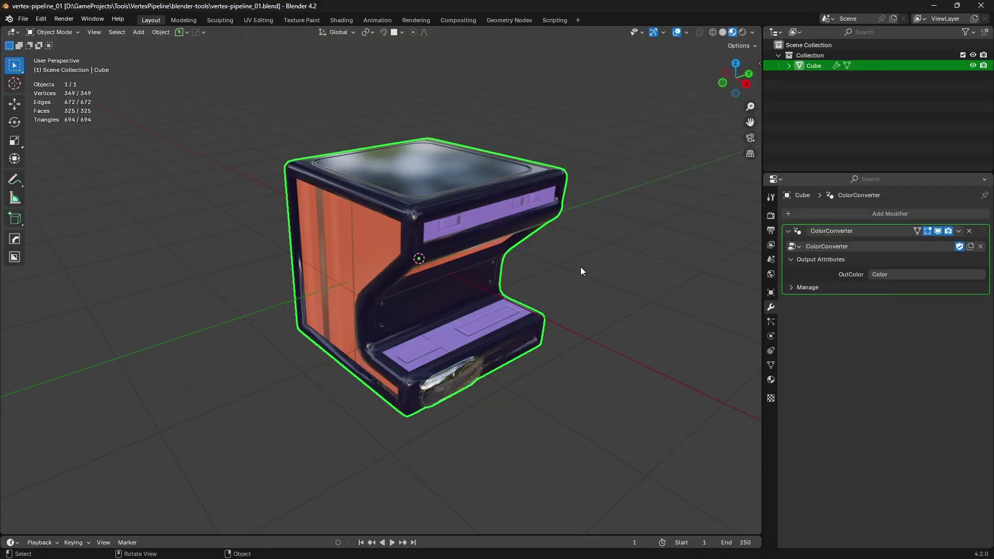
pyautogui.press('n')
pyautogui.keyDown('shift'); pyautogui.moveTo(595, 250); pyautogui.dragTo(469, 295, button='middle'); pyautogui.keyUp('shift')
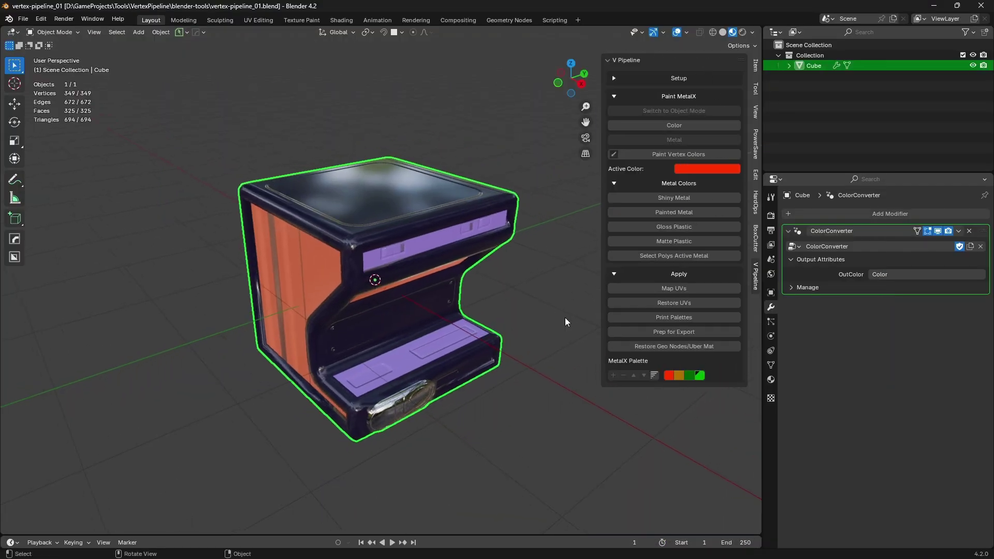
pyautogui.click(689, 154)
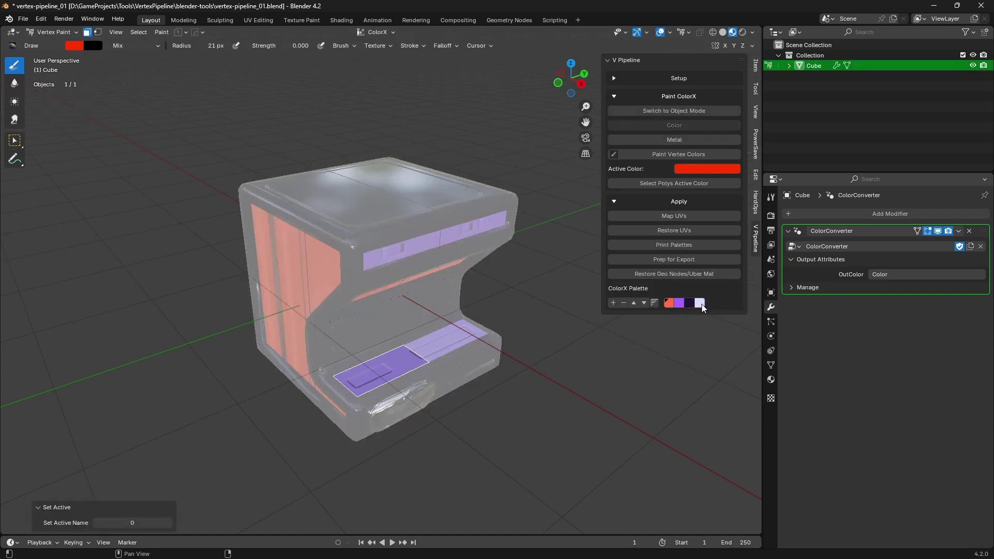
pyautogui.click(692, 139)
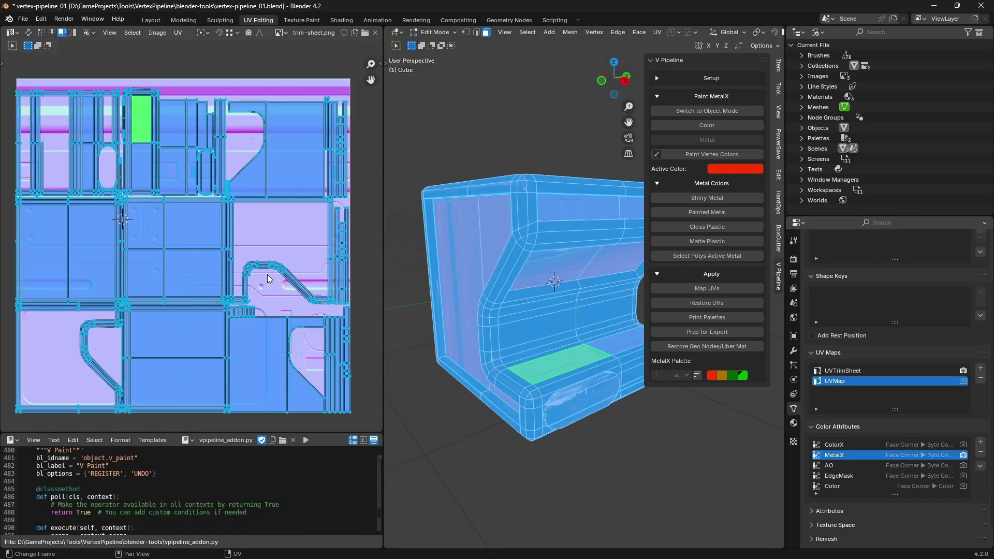
# - In the UV Editing workspace, view the UVTrimSheet layout and make the UVMap layer active again
pyautogui.scroll(-1, 268, 275)
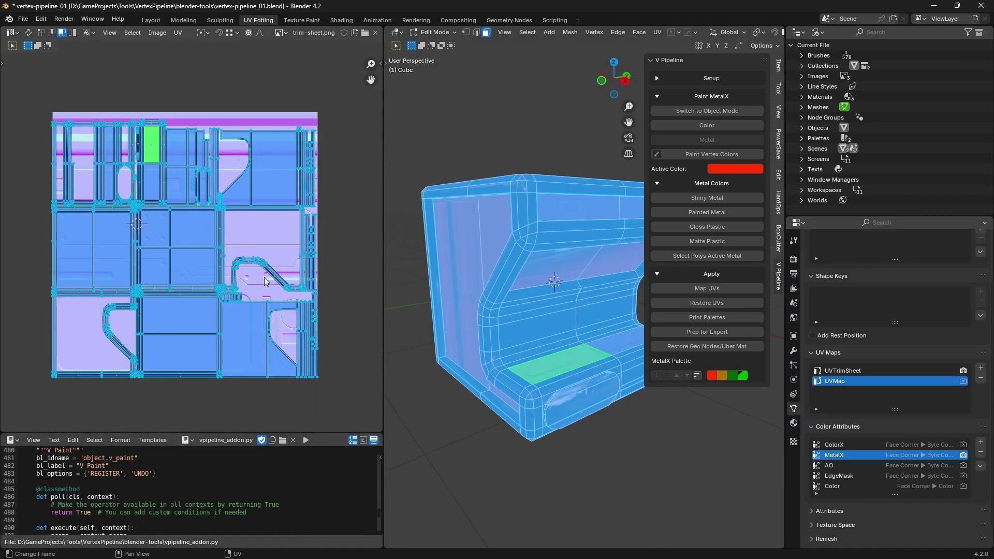
pyautogui.click(851, 371)
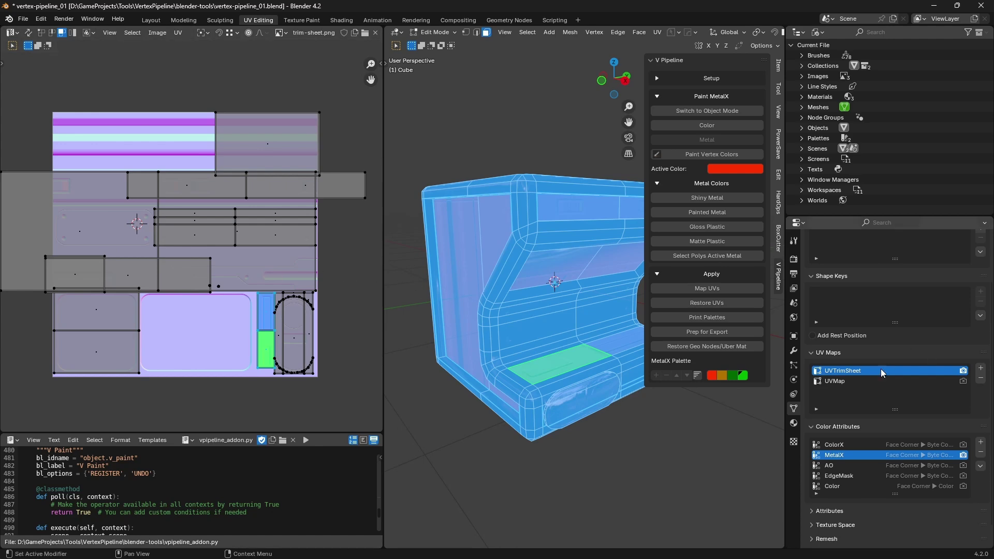
pyautogui.click(859, 383)
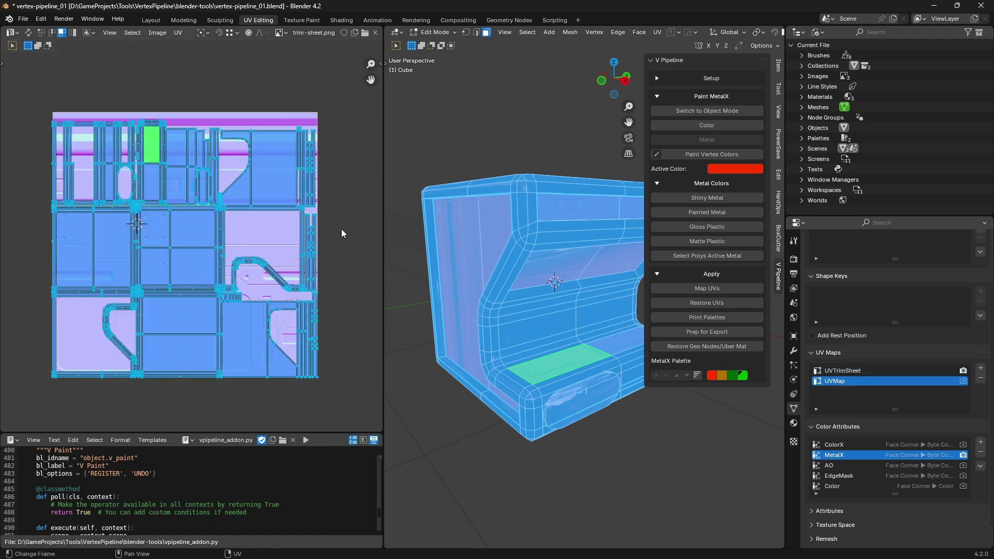
# - Run Map UVs on the cabinet mesh and show its full UV layout around the trim sheet
pyautogui.press('Tab')
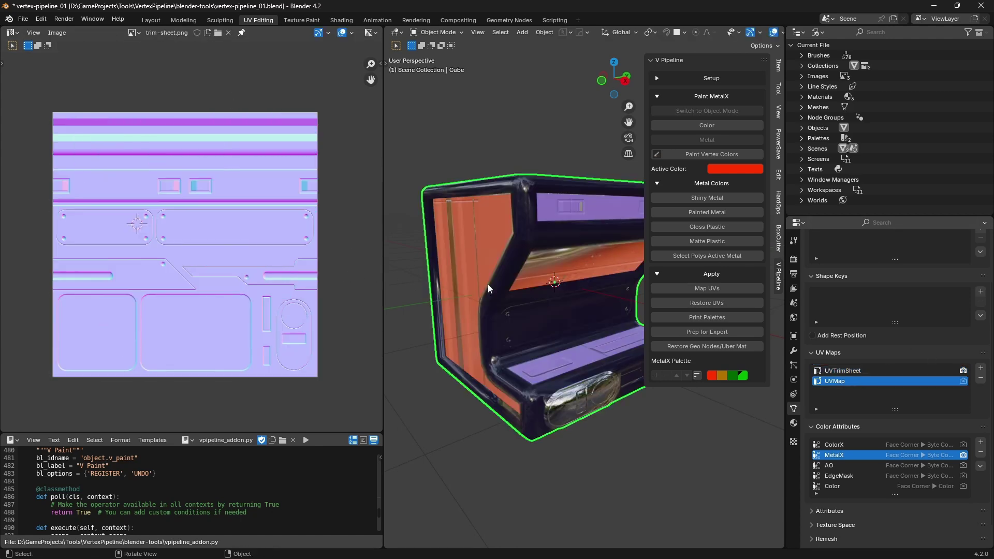
pyautogui.press('Tab')
pyautogui.press('Tab')
pyautogui.moveTo(511, 229); pyautogui.dragTo(564, 331, button='middle')
pyautogui.scroll(-1, 561, 322)
pyautogui.click(738, 287)
pyautogui.scroll(-6, 303, 209)
pyautogui.scroll(3, 254, 259)
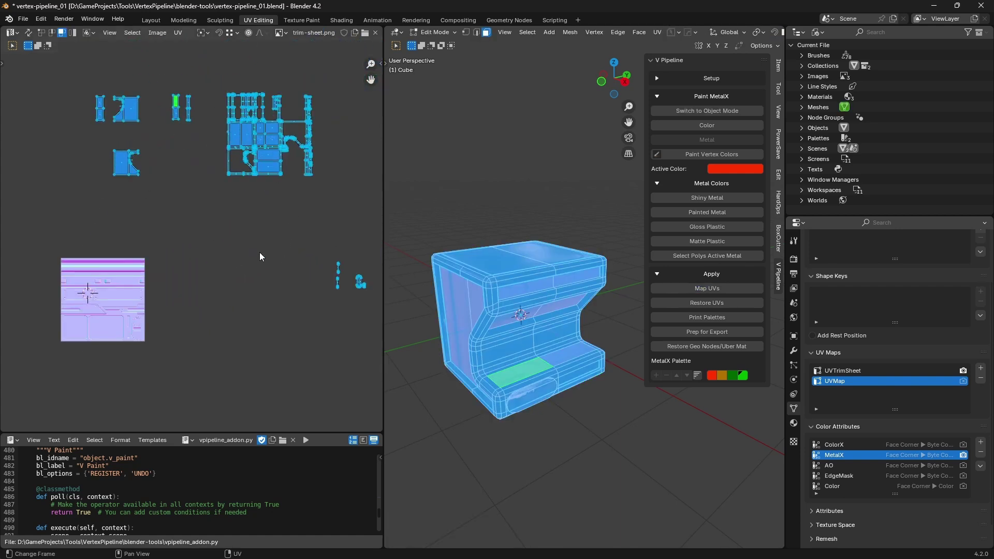
# - Select one orange face of the recessed panel, switch to ColorX painting and return to Edit Mode
pyautogui.click(518, 317)
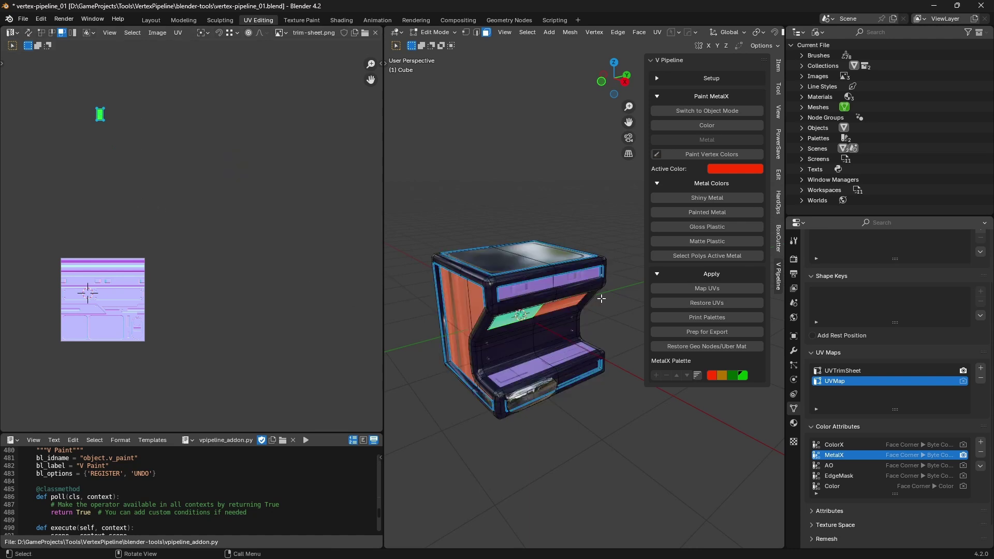
pyautogui.click(702, 125)
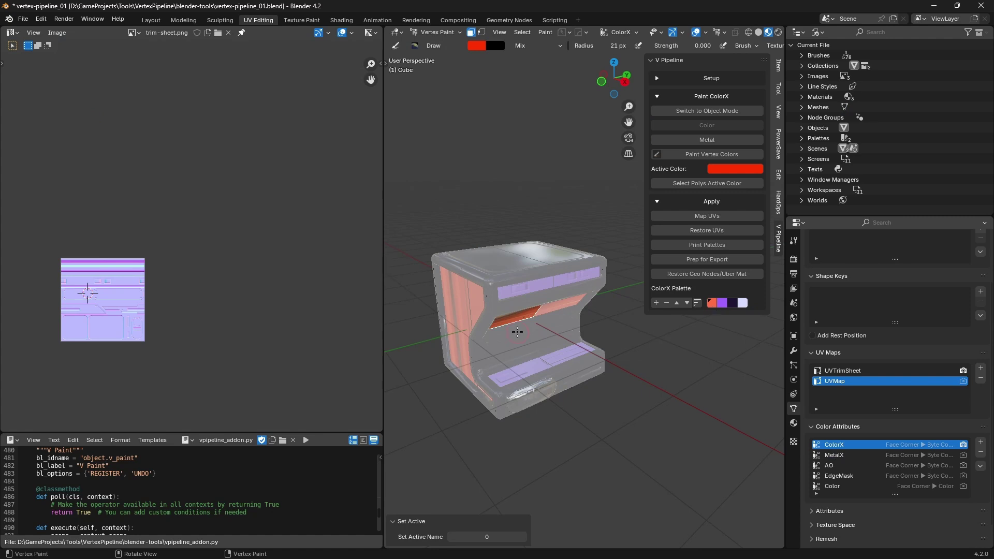
pyautogui.press('Tab')
# - Select the orange side faces and both recessed panel faces to examine where their UV islands lie
pyautogui.click(467, 302)
pyautogui.keyDown('shift'); pyautogui.click(477, 298); pyautogui.keyUp('shift')
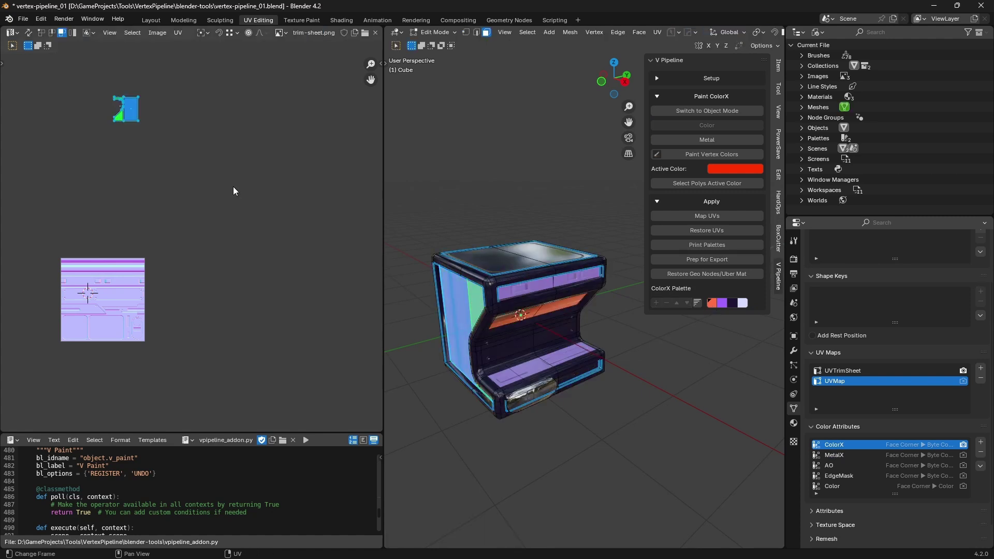
pyautogui.moveTo(492, 346); pyautogui.dragTo(502, 277, button='middle')
pyautogui.keyDown('shift'); pyautogui.click(502, 277); pyautogui.keyUp('shift')
pyautogui.keyDown('shift'); pyautogui.click(575, 273); pyautogui.keyUp('shift')
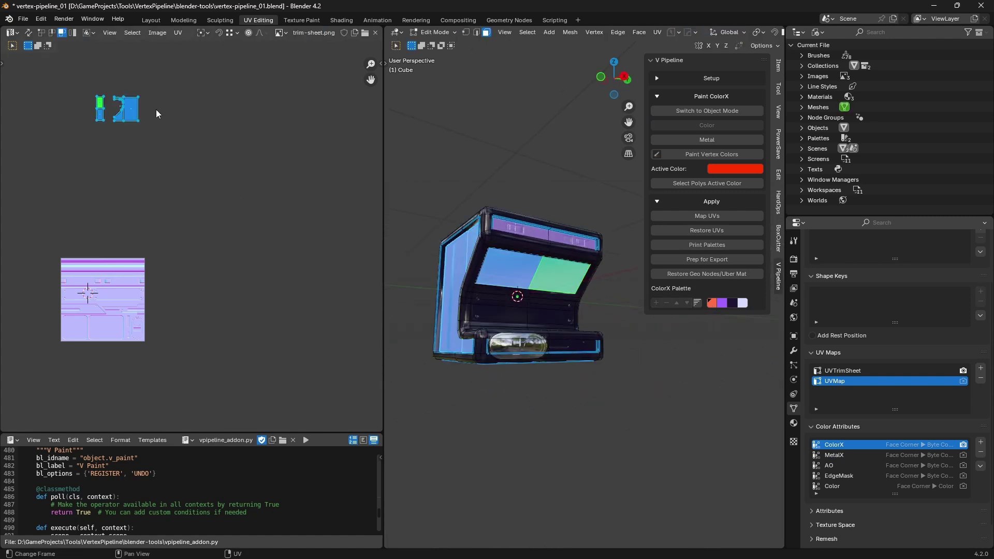
pyautogui.moveTo(148, 153); pyautogui.dragTo(197, 196, button='middle')
pyautogui.scroll(1, 200, 202)
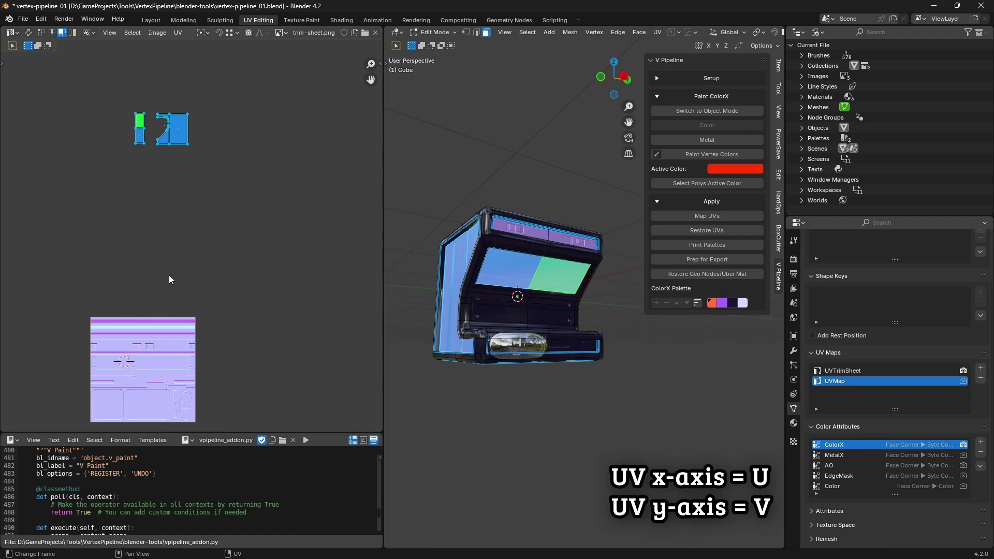
# - Select the two purple faces of the cabinet's upper front strip to examine their UV island position
pyautogui.moveTo(517, 279); pyautogui.dragTo(525, 312, button='middle')
pyautogui.press('Tab')
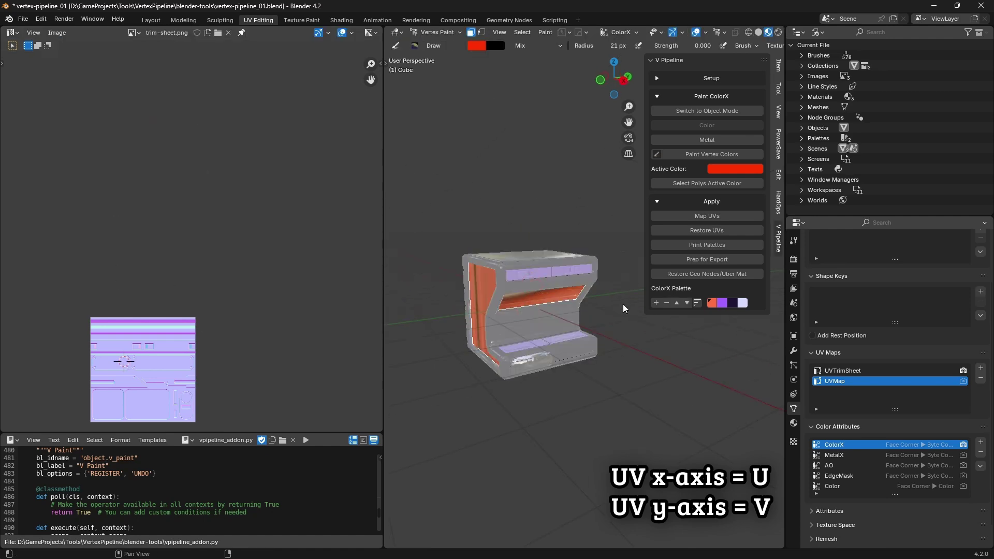
pyautogui.scroll(2, 591, 301)
pyautogui.press('Tab')
pyautogui.click(501, 270)
pyautogui.keyDown('shift'); pyautogui.click(555, 265); pyautogui.keyUp('shift')
pyautogui.press('Tab')
pyautogui.moveTo(476, 288); pyautogui.dragTo(507, 289, button='middle')
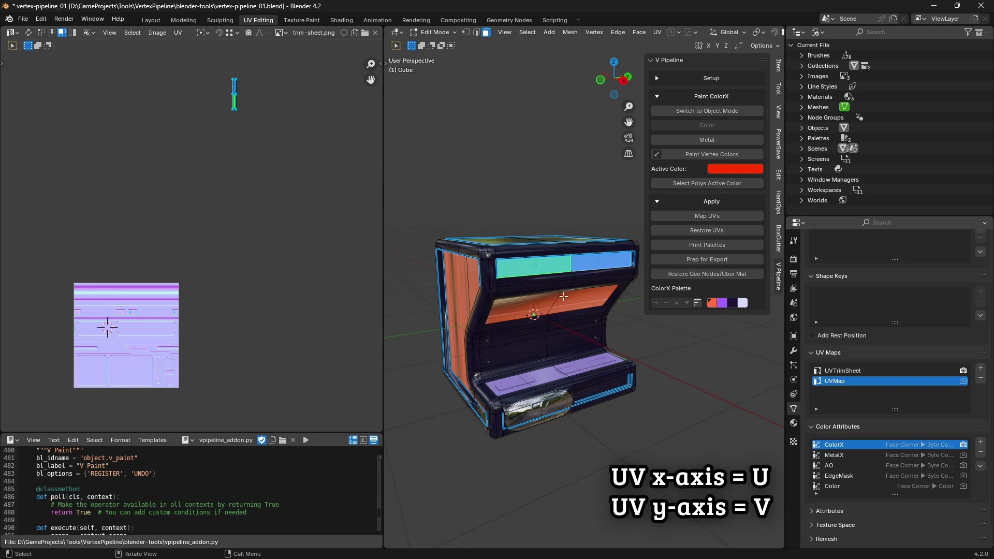
# - Switch to MetalX painting and select the shiny oval badge's faces on the base to examine their UV islands
pyautogui.press('Tab')
pyautogui.moveTo(549, 308); pyautogui.dragTo(622, 332, button='middle')
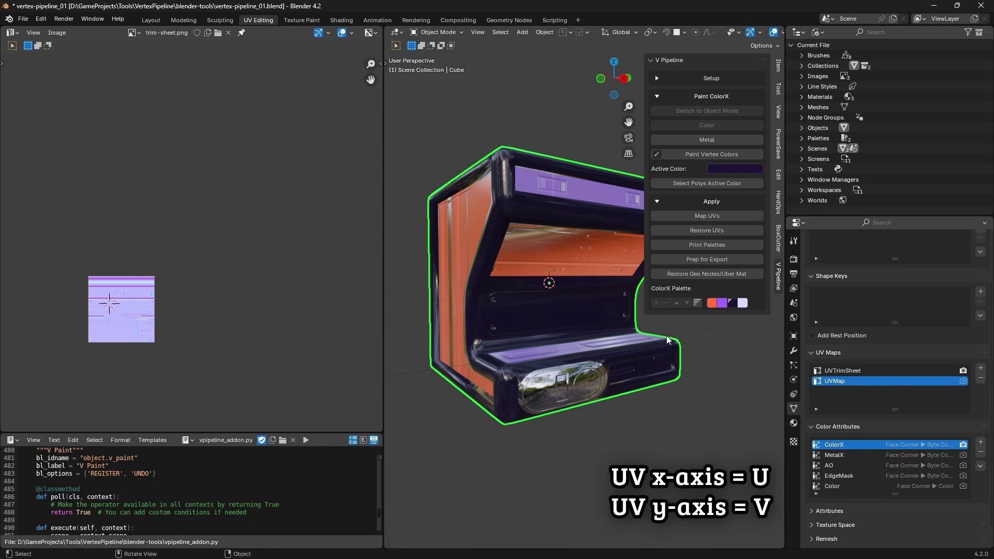
pyautogui.click(722, 141)
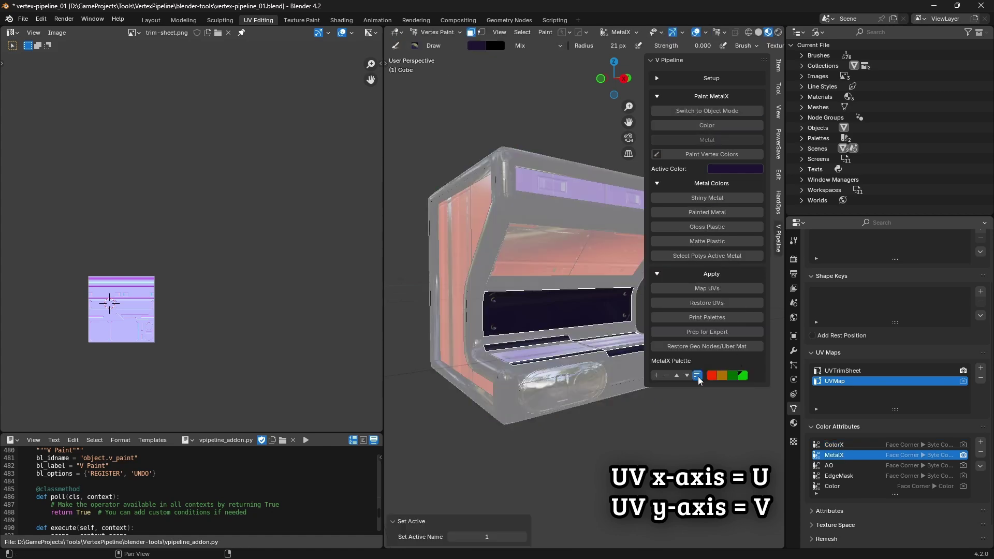
pyautogui.press('Tab')
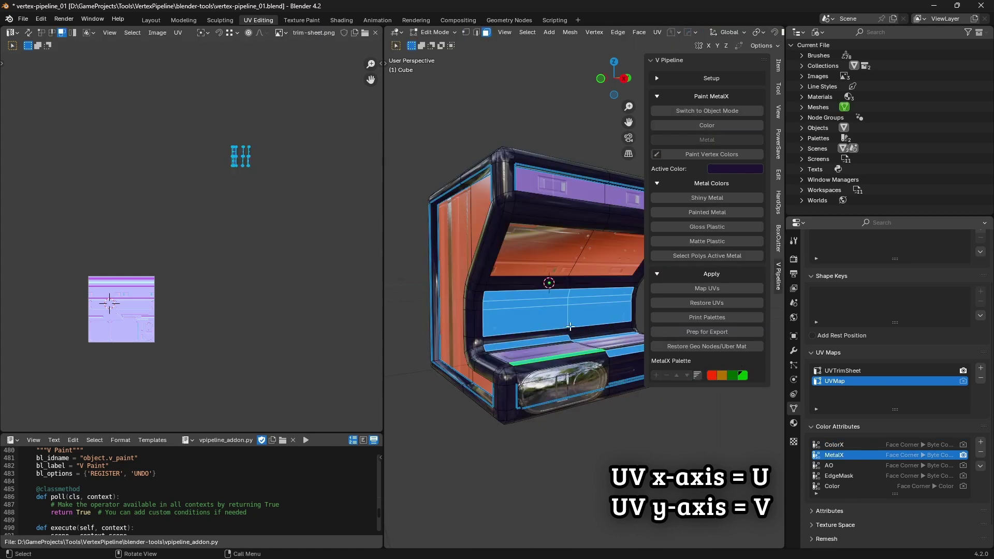
pyautogui.keyDown('shift'); pyautogui.moveTo(569, 323); pyautogui.dragTo(555, 261, button='middle'); pyautogui.keyUp('shift')
pyautogui.scroll(4, 539, 280)
pyautogui.click(503, 311)
pyautogui.keyDown('shift'); pyautogui.moveTo(501, 303); pyautogui.dragTo(539, 299, button='middle'); pyautogui.keyUp('shift')
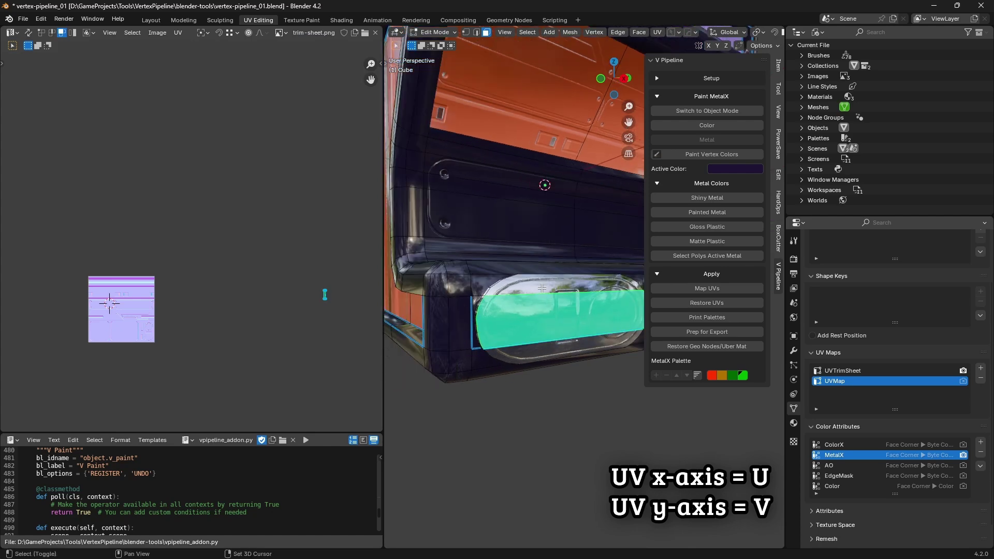
pyautogui.scroll(-5, 564, 295)
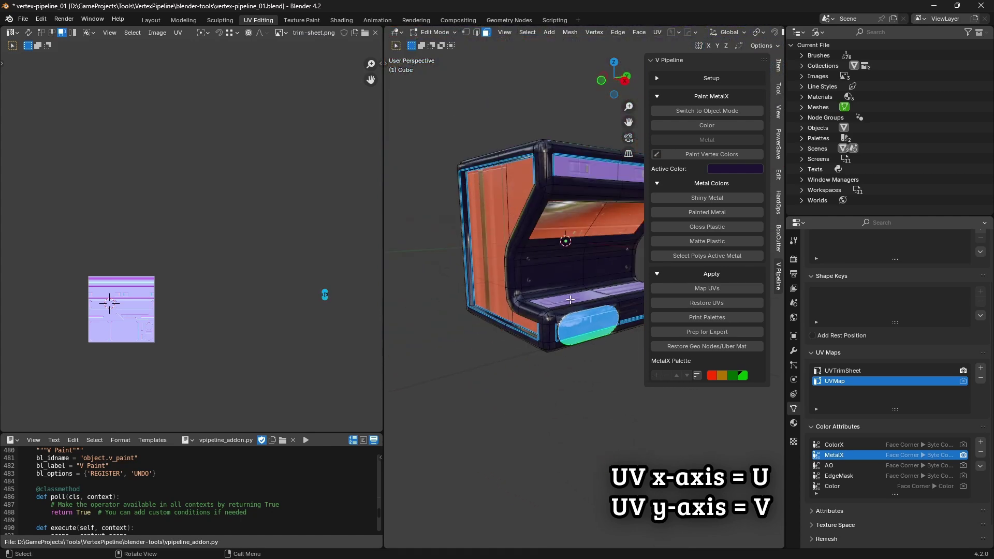
# - Set the viewport to Solid shading and return the cabinet to Object Mode to display its metal vertex colors
pyautogui.press('Tab')
pyautogui.click(759, 32)
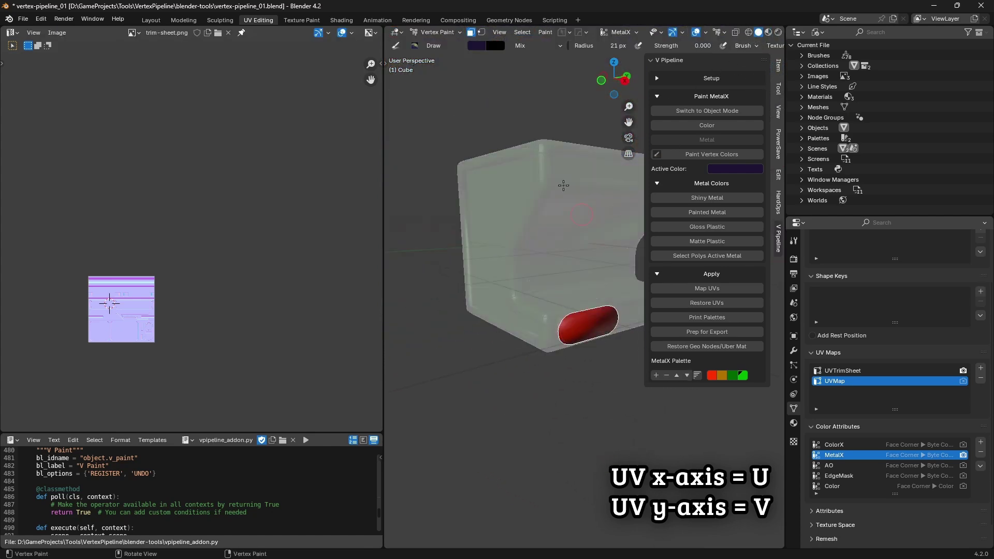
pyautogui.click(446, 32)
pyautogui.click(448, 46)
pyautogui.moveTo(560, 277)
pyautogui.keyDown('shift'); pyautogui.mouseDown(button='middle')
pyautogui.moveTo(516, 283)
pyautogui.moveTo(569, 334)
pyautogui.mouseUp(button='middle'); pyautogui.keyUp('shift')
pyautogui.scroll(-1, 866, 446)
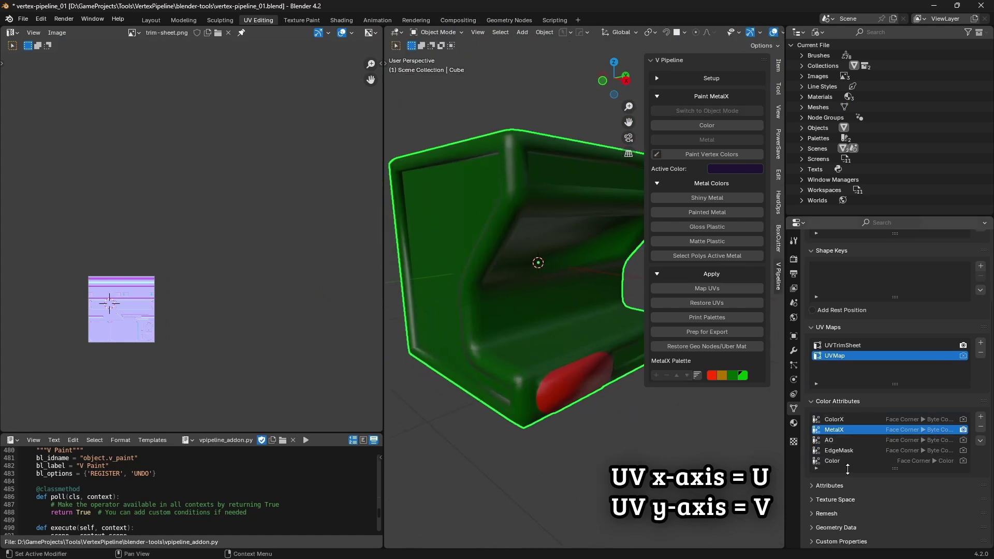
# - View the ColorX attribute on the cabinet, make MetalX active again and compare it with the MetalX palette
pyautogui.click(845, 419)
pyautogui.click(849, 430)
pyautogui.moveTo(585, 343); pyautogui.dragTo(567, 324, button='middle')
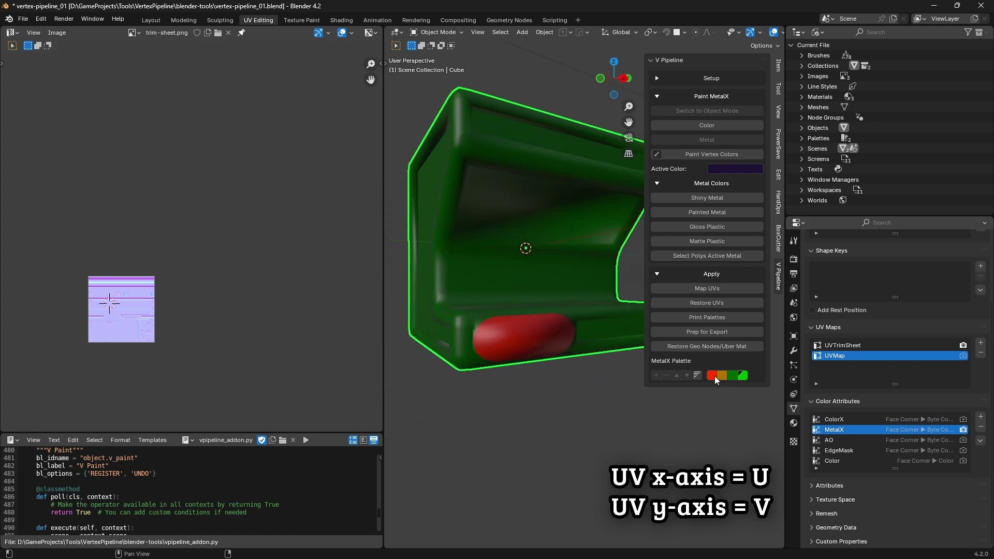
pyautogui.moveTo(510, 303); pyautogui.dragTo(684, 372, button='middle')
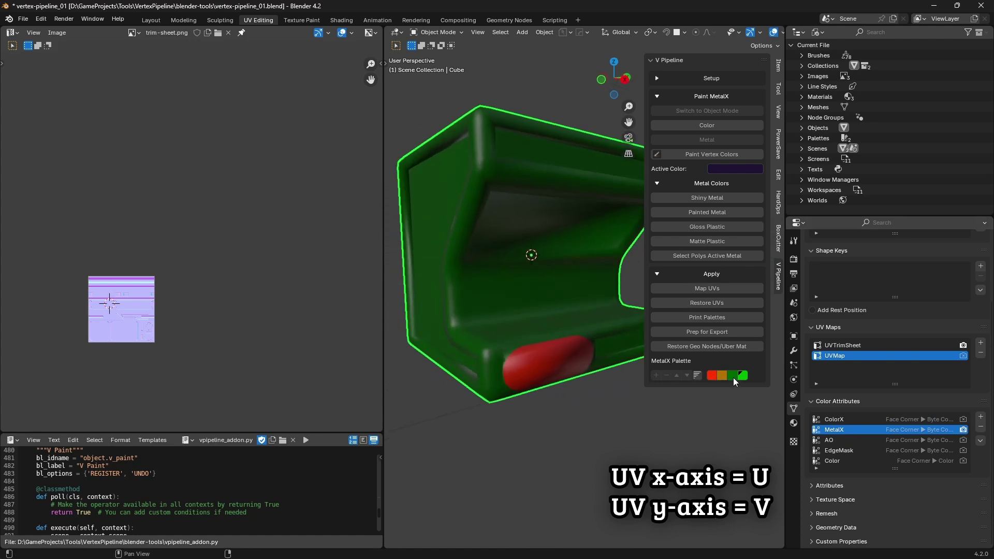
pyautogui.moveTo(514, 325); pyautogui.dragTo(427, 313, button='middle')
# - Examine the rows of UV islands in Edit Mode against the metal colors, and return to Object Mode
pyautogui.press('Tab')
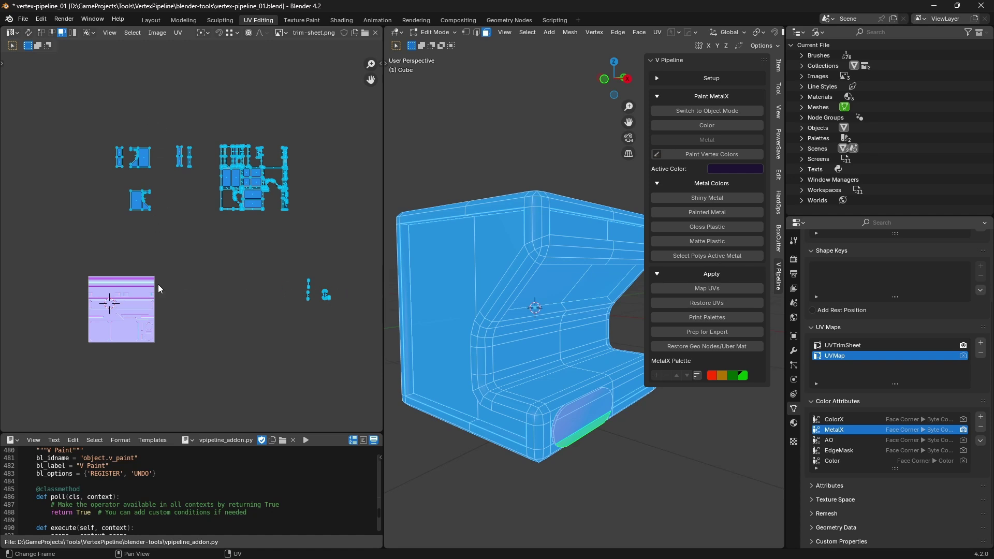
pyautogui.moveTo(80, 272); pyautogui.dragTo(356, 354)
pyautogui.moveTo(81, 129); pyautogui.dragTo(335, 217)
pyautogui.press('Tab')
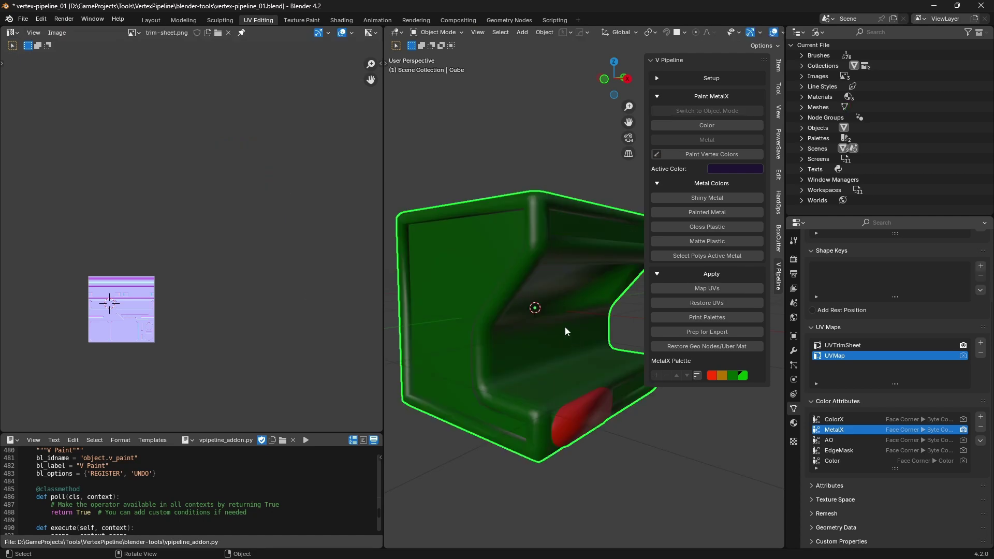
pyautogui.moveTo(736, 378); pyautogui.dragTo(499, 322, button='middle')
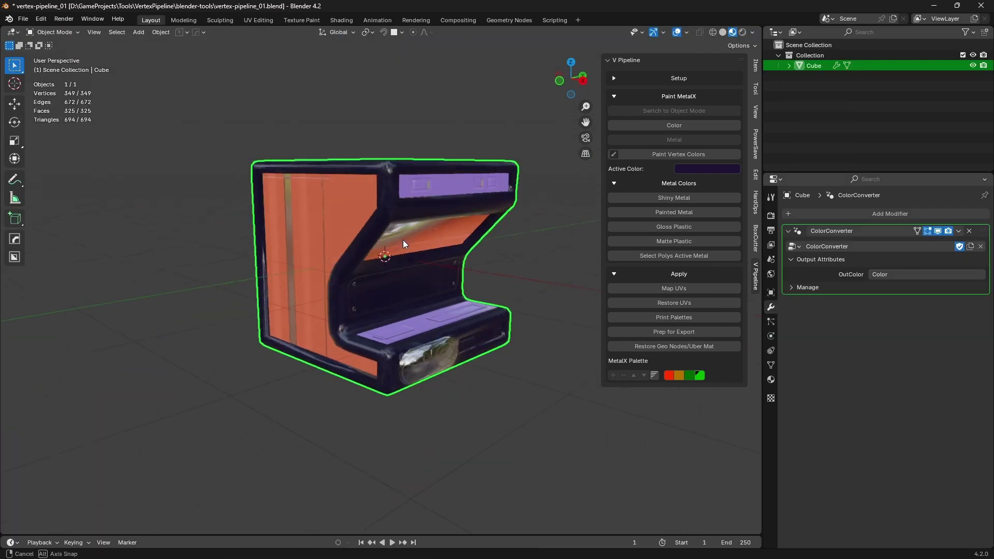
# - In the Layout workspace, start ColorX painting on the cabinet with the orange palette color active
pyautogui.moveTo(403, 241)
pyautogui.mouseDown(button='middle')
pyautogui.moveTo(374, 245)
pyautogui.moveTo(412, 273)
pyautogui.mouseUp(button='middle')
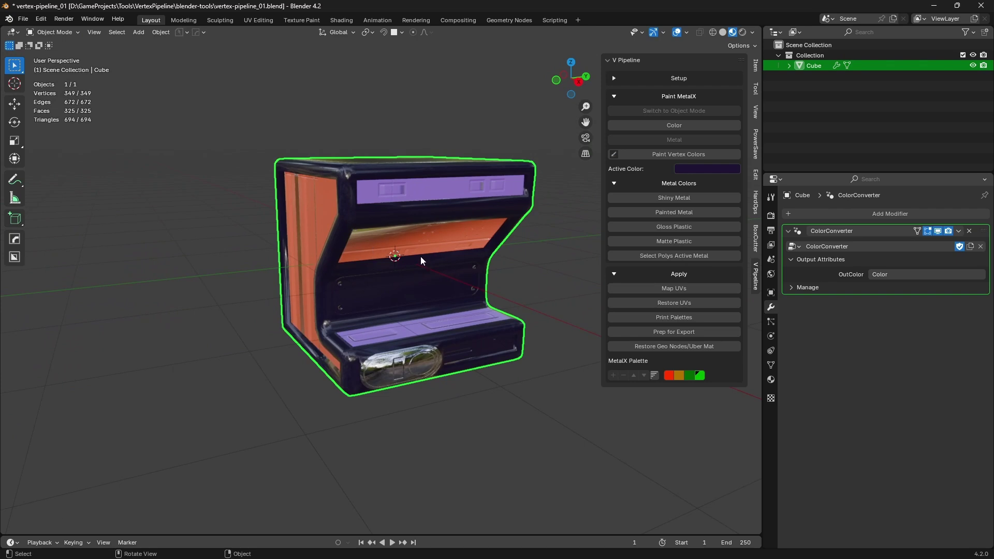
pyautogui.moveTo(381, 215); pyautogui.dragTo(378, 236, button='middle')
pyautogui.scroll(2, 378, 236)
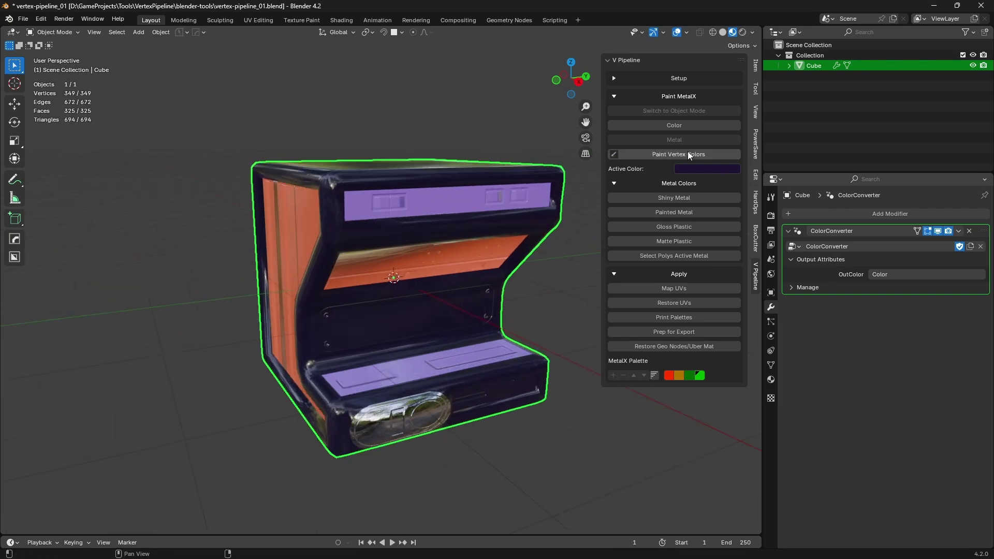
pyautogui.click(675, 125)
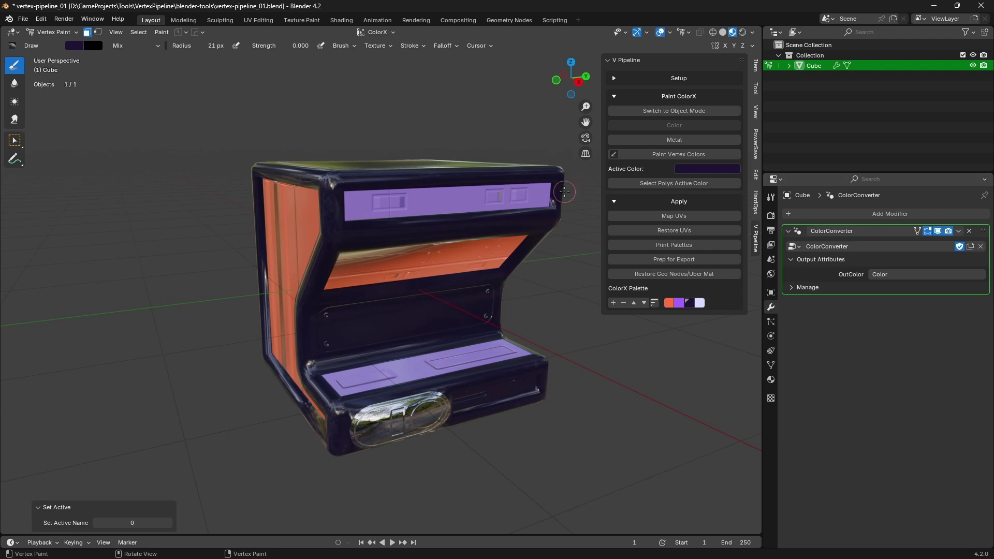
pyautogui.click(668, 306)
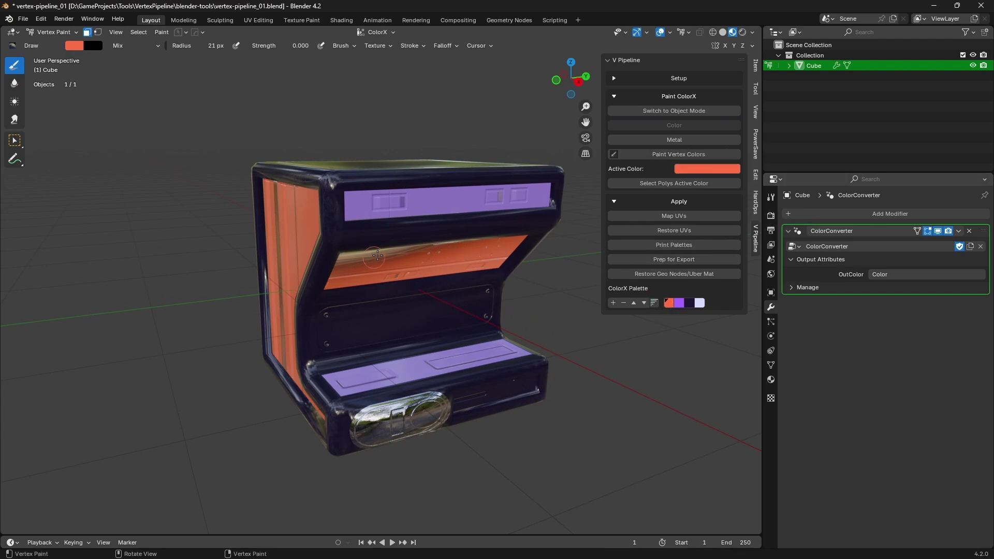
# - Fill all of the cabinet's faces with the active orange ColorX color, and refill them with the purple palette color
pyautogui.press('Tab')
# - Select the recessed side panel faces, paint them with the orange palette color and return the cabinet to Object Mode
pyautogui.press('Tab')
pyautogui.click(696, 156)
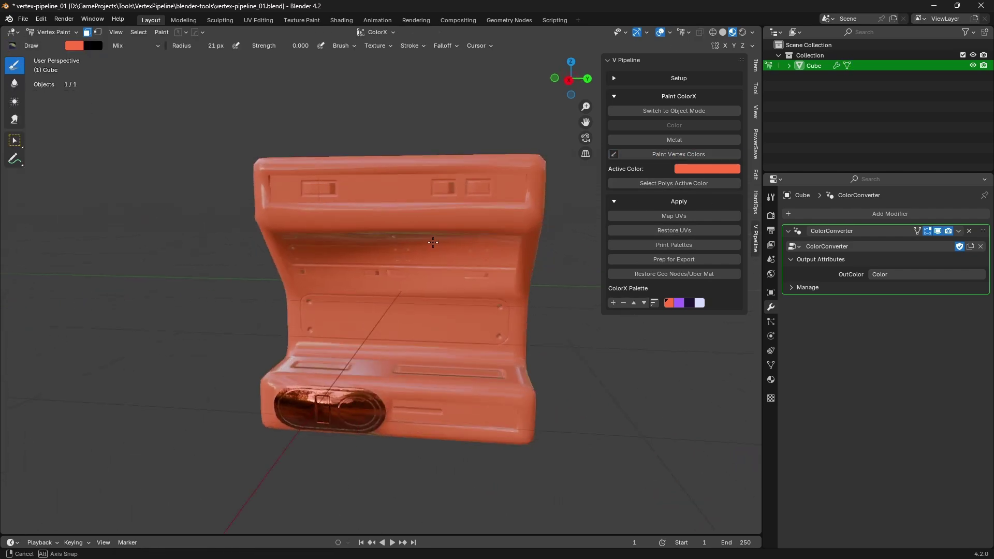
pyautogui.moveTo(426, 239); pyautogui.dragTo(363, 242, button='middle')
pyautogui.click(678, 303)
pyautogui.click(688, 156)
pyautogui.moveTo(435, 228); pyautogui.dragTo(415, 205, button='middle')
pyautogui.press('Tab')
pyautogui.click(412, 200)
pyautogui.click(358, 223)
pyautogui.keyDown('shift'); pyautogui.click(284, 227); pyautogui.keyUp('shift')
pyautogui.press('Tab')
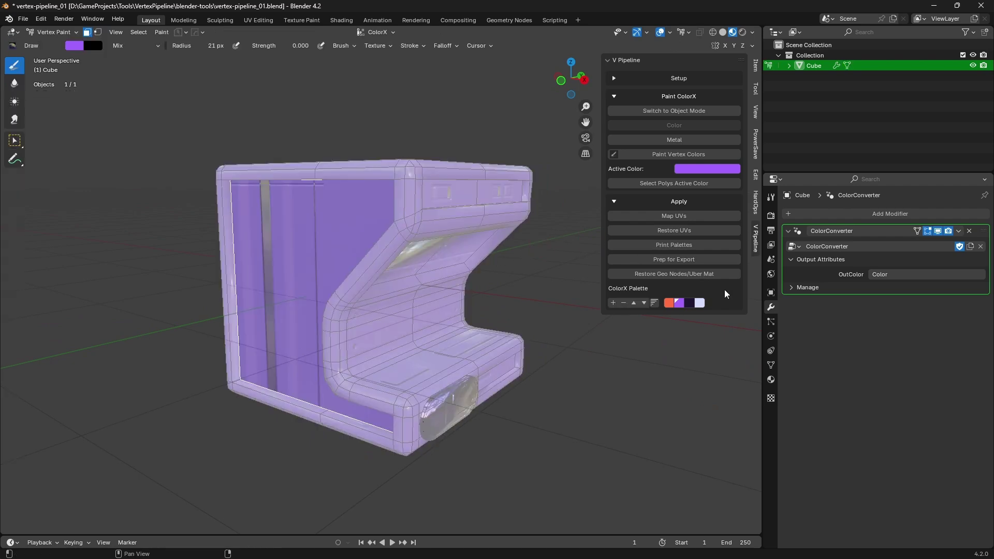
pyautogui.click(668, 303)
pyautogui.click(678, 154)
pyautogui.click(703, 110)
pyautogui.moveTo(409, 238)
pyautogui.mouseDown(button='middle')
pyautogui.moveTo(393, 255)
pyautogui.moveTo(484, 262)
pyautogui.mouseUp(button='middle')
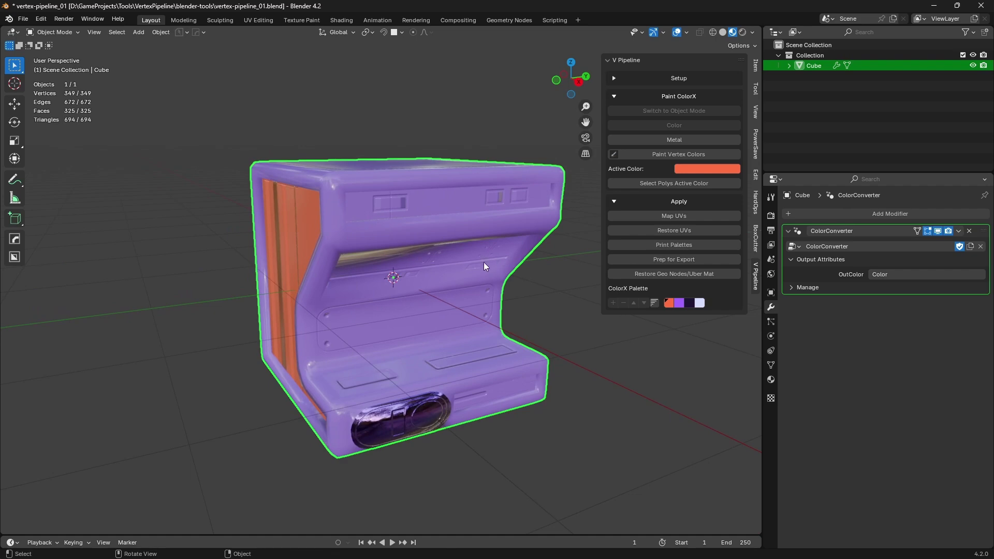
# - Switch to painting MetalX and assign Shiny Metal to all of the cabinet's faces
pyautogui.click(689, 140)
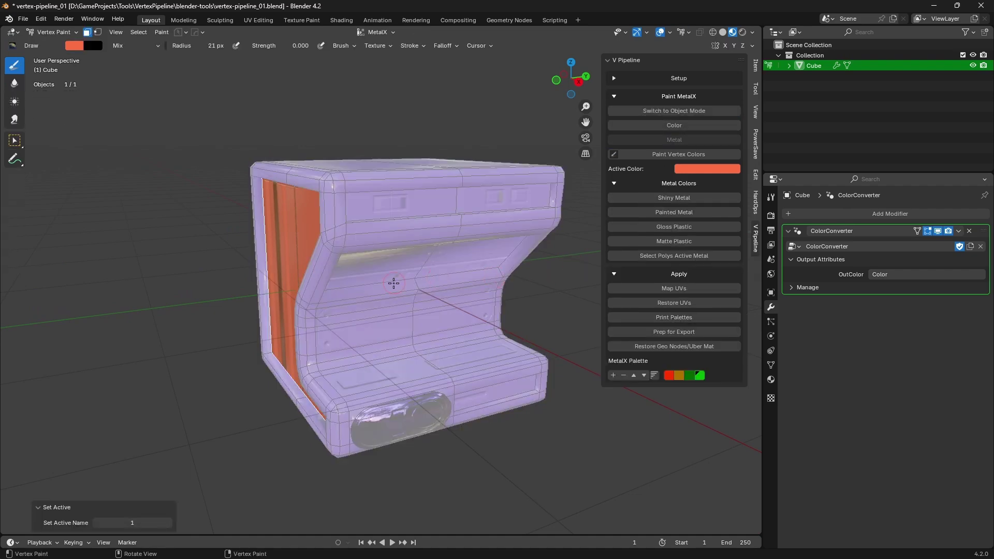
pyautogui.press('Tab')
pyautogui.press('Tab')
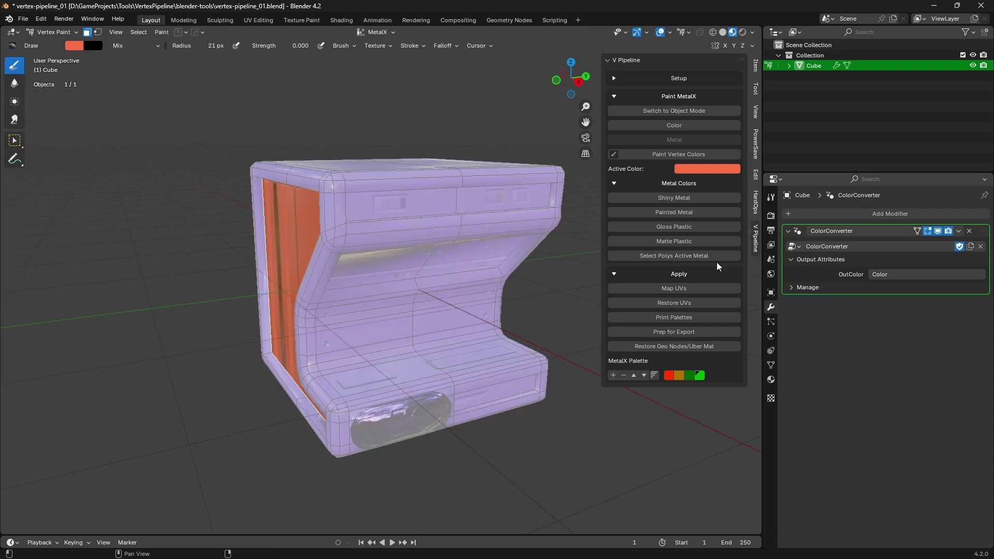
pyautogui.press('Tab')
pyautogui.press('a')
pyautogui.press('Tab')
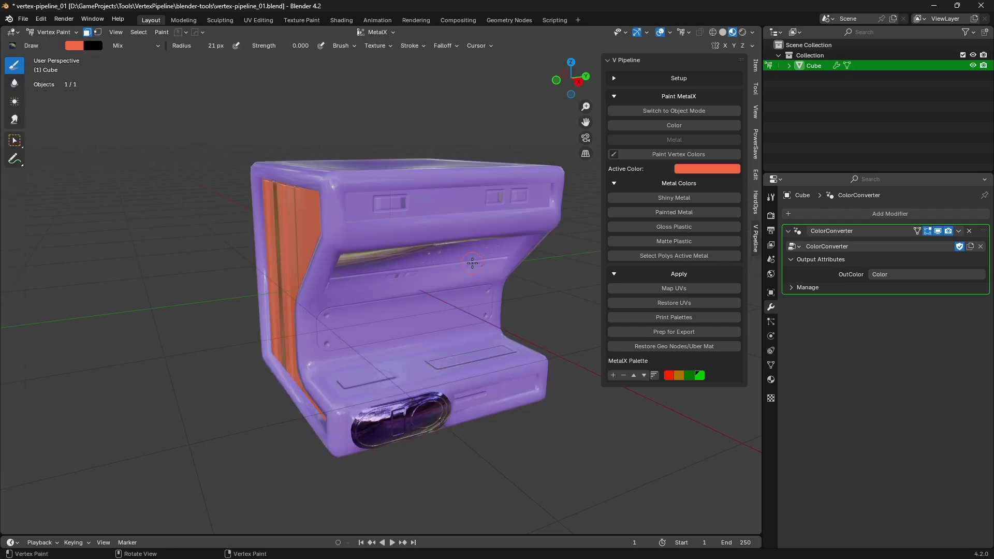
pyautogui.click(716, 200)
pyautogui.moveTo(548, 242)
pyautogui.mouseDown(button='middle')
pyautogui.moveTo(439, 207)
pyautogui.moveTo(492, 239)
pyautogui.moveTo(505, 268)
pyautogui.moveTo(549, 241)
pyautogui.mouseUp(button='middle')
# - Try Painted Metal and Gloss Plastic on the whole cabinet, and finish with Matte Plastic assigned
pyautogui.click(728, 213)
pyautogui.moveTo(504, 265); pyautogui.dragTo(480, 276, button='middle')
pyautogui.click(725, 228)
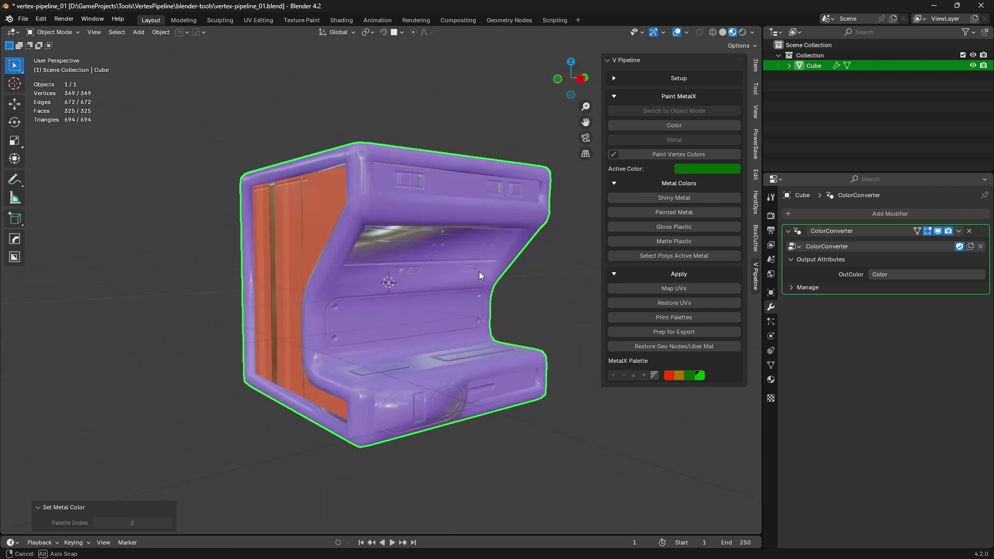
pyautogui.click(675, 241)
pyautogui.moveTo(451, 234); pyautogui.dragTo(436, 255, button='middle')
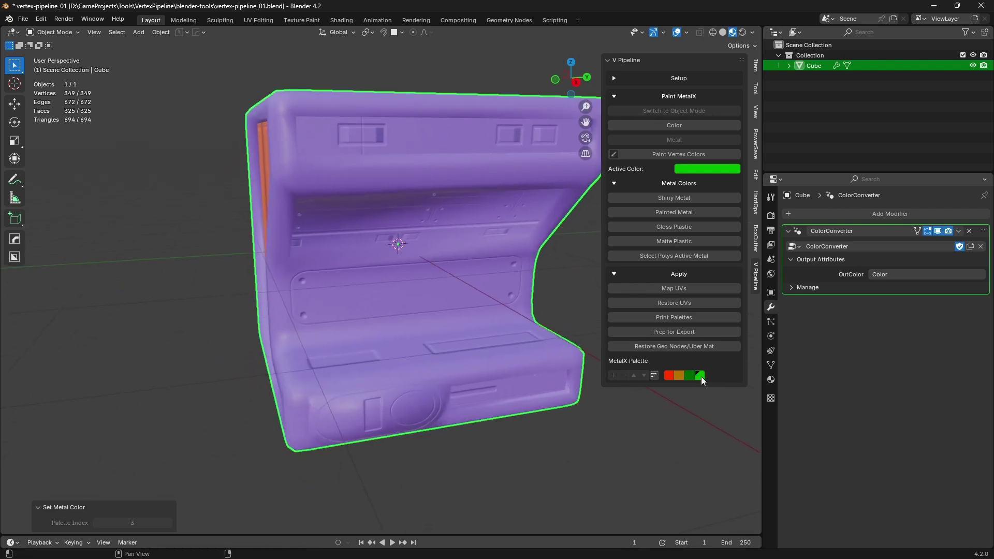
# - Examine the RGB values of the active Matte Plastic palette color
pyautogui.click(694, 172)
pyautogui.click(697, 280)
pyautogui.click(696, 170)
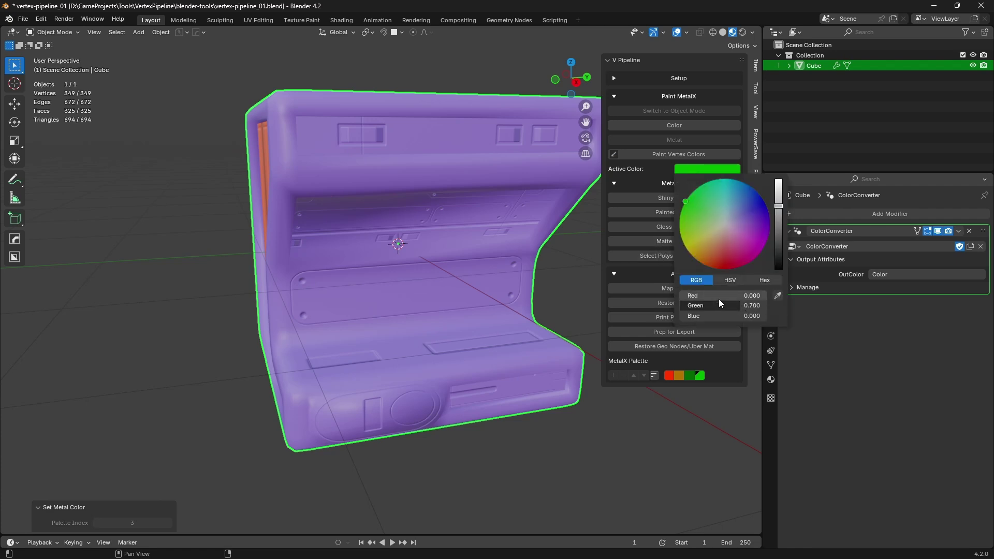
# - Select the faces of the raised oval plate on the cabinet's lower front and assign Shiny Metal to them
pyautogui.keyDown('shift'); pyautogui.moveTo(440, 354); pyautogui.dragTo(426, 288, button='middle'); pyautogui.keyUp('shift')
pyautogui.press('Tab')
pyautogui.click(366, 356)
pyautogui.moveTo(367, 355); pyautogui.dragTo(413, 345, button='middle')
pyautogui.click(414, 345)
pyautogui.scroll(3, 394, 332)
pyautogui.keyDown('alt'); pyautogui.click(396, 349); pyautogui.keyUp('alt')
pyautogui.keyDown('shift'); pyautogui.click(419, 368); pyautogui.keyUp('shift')
pyautogui.keyDown('shift'); pyautogui.click(426, 343); pyautogui.keyUp('shift')
pyautogui.keyDown('shift'); pyautogui.click(451, 421); pyautogui.keyUp('shift')
pyautogui.moveTo(465, 372); pyautogui.dragTo(430, 358, button='middle')
pyautogui.click(665, 197)
pyautogui.moveTo(518, 259); pyautogui.dragTo(369, 302, button='middle')
# - Select the six faces of the wide inset panel in the middle of the cabinet's front and assign them Shiny Metal
pyautogui.press('Tab')
pyautogui.click(396, 237)
pyautogui.keyDown('shift'); pyautogui.click(331, 210); pyautogui.keyUp('shift')
pyautogui.keyDown('shift'); pyautogui.click(487, 209); pyautogui.keyUp('shift')
pyautogui.keyDown('shift'); pyautogui.click(487, 243); pyautogui.keyUp('shift')
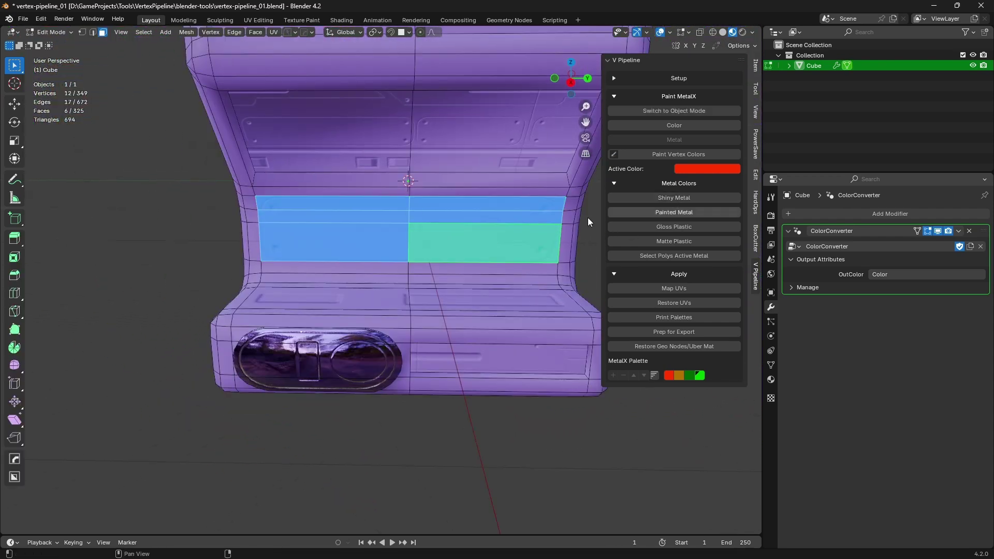
pyautogui.click(639, 197)
pyautogui.moveTo(482, 249); pyautogui.dragTo(324, 247, button='middle')
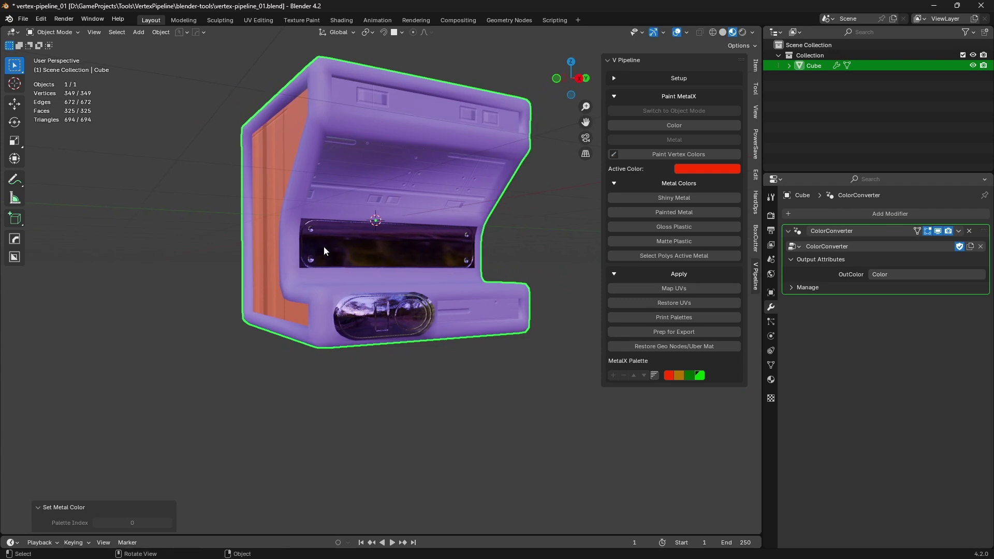
pyautogui.moveTo(402, 224); pyautogui.dragTo(409, 251, button='middle')
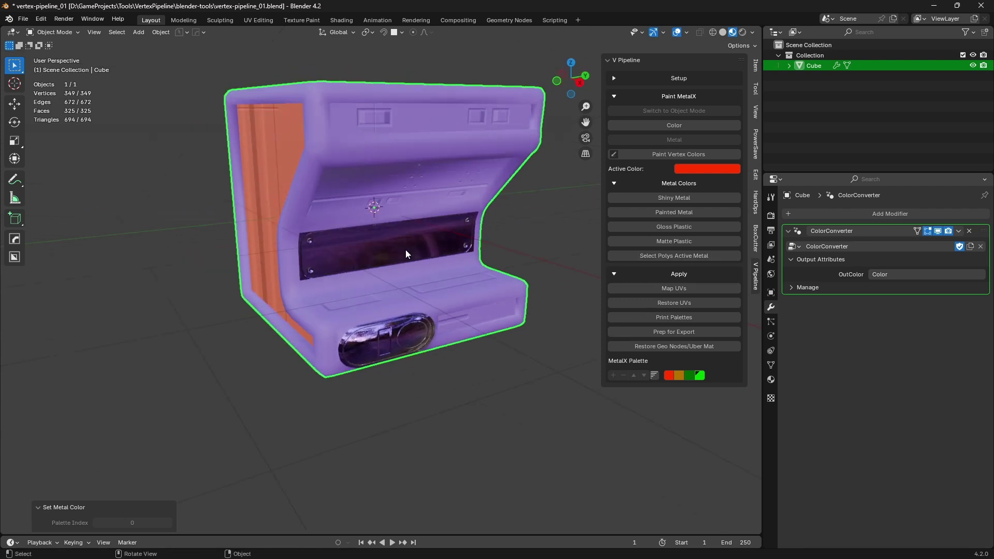
# - Frame the cabinet, show its color attributes with Solid shading and check the viewport's Attribute color setting
pyautogui.press('KP_Decimal')
pyautogui.click(771, 365)
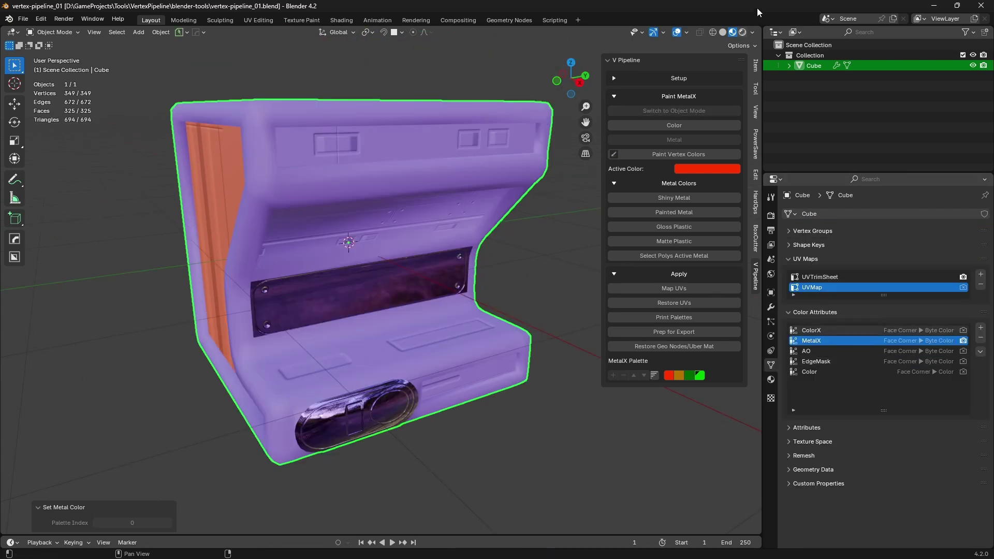
pyautogui.click(722, 32)
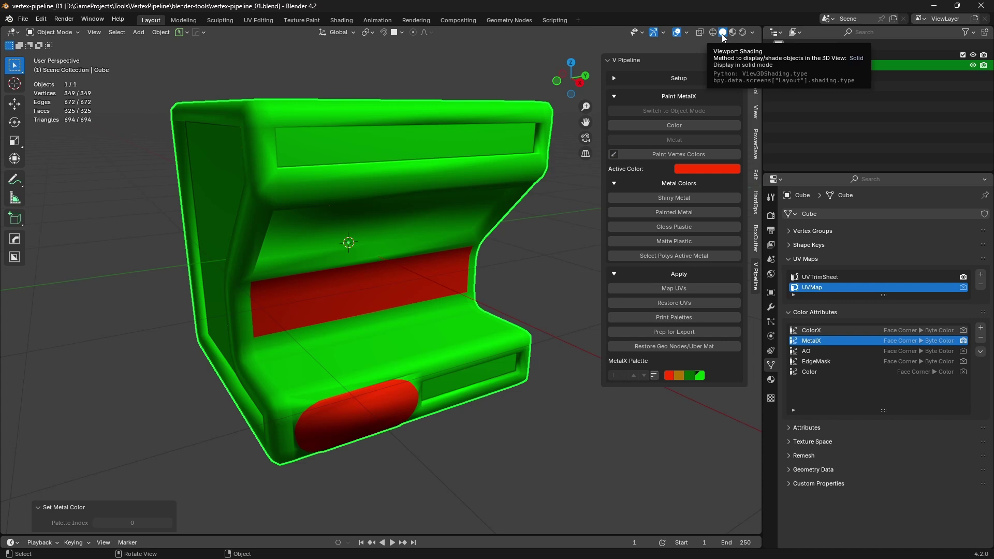
pyautogui.click(753, 32)
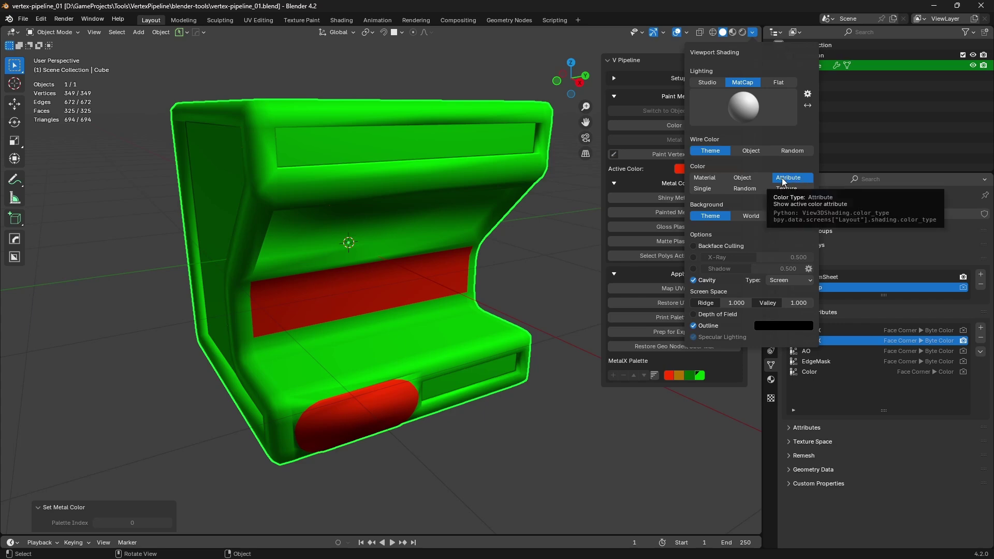
# - Compare the ColorX and MetalX attributes on the cabinet, and make the AO attribute active
pyautogui.moveTo(516, 272)
pyautogui.mouseDown(button='middle')
pyautogui.moveTo(420, 243)
pyautogui.moveTo(512, 259)
pyautogui.mouseUp(button='middle')
pyautogui.click(843, 331)
pyautogui.moveTo(455, 285); pyautogui.dragTo(405, 247, button='middle')
pyautogui.click(868, 340)
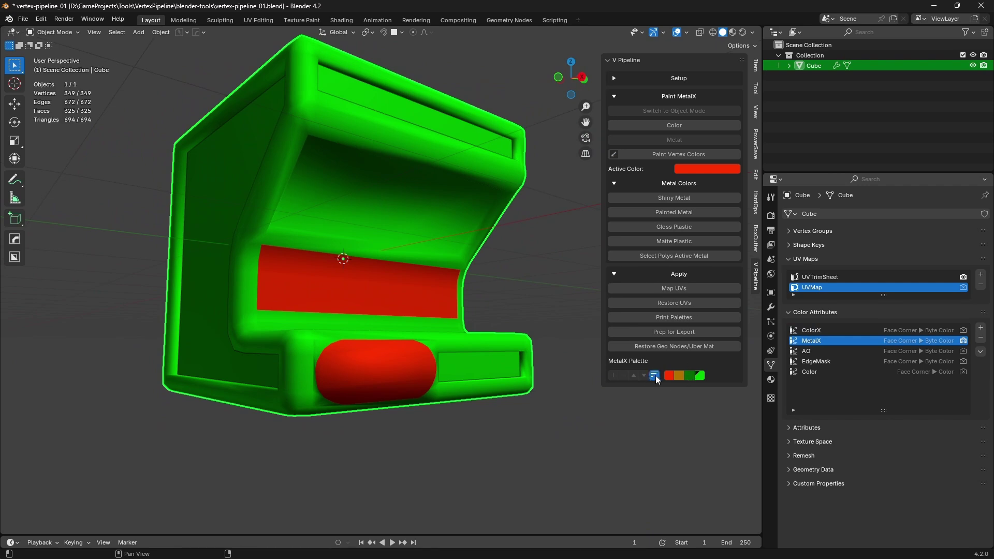
pyautogui.moveTo(342, 295); pyautogui.dragTo(362, 331, button='middle')
pyautogui.click(821, 351)
pyautogui.moveTo(553, 296); pyautogui.dragTo(428, 281, button='middle')
pyautogui.moveTo(511, 266); pyautogui.dragTo(549, 222, button='middle')
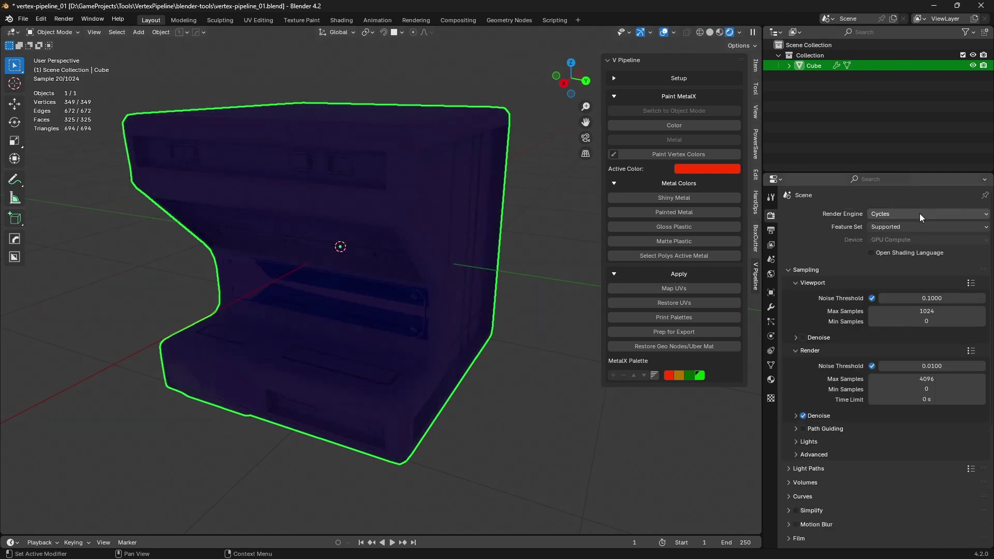
# - Set the Cycles bake type to Ambient Occlusion with Active Color Attribute as the target, and run the bake
pyautogui.scroll(-8, 912, 350)
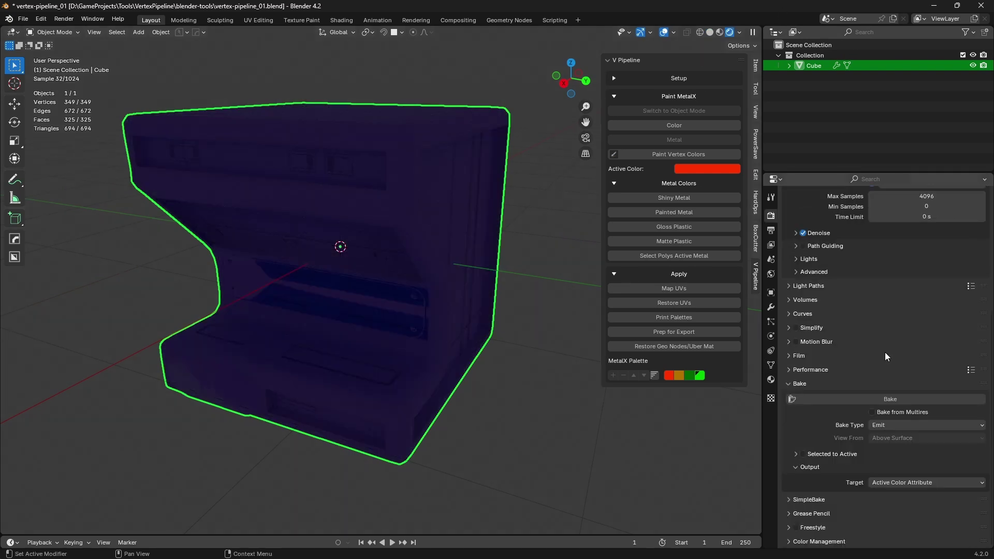
pyautogui.click(927, 426)
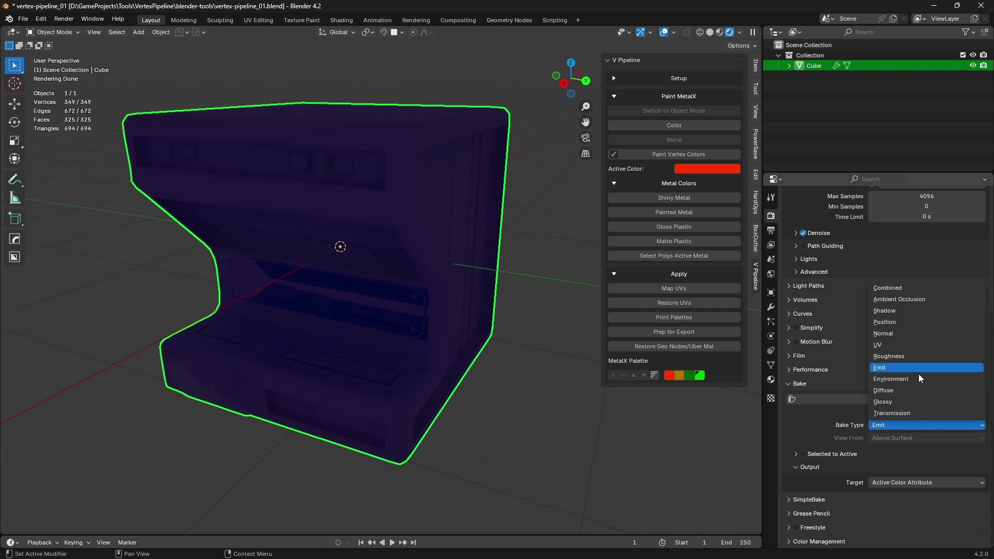
pyautogui.click(928, 299)
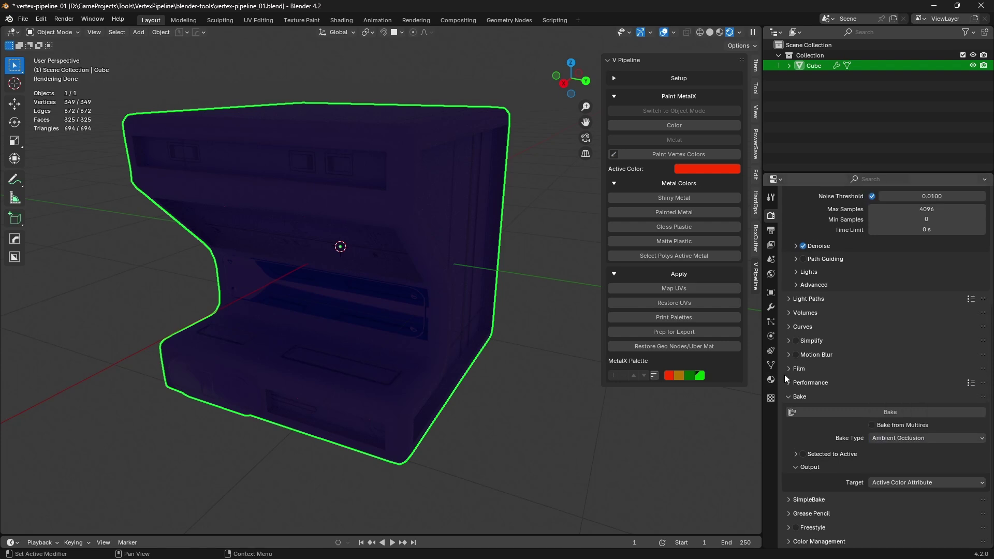
pyautogui.click(900, 482)
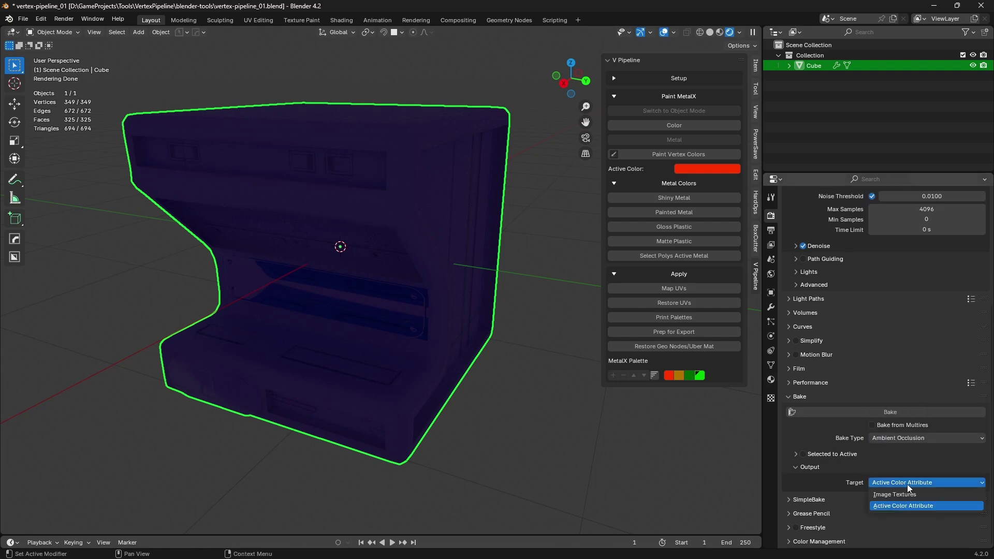
pyautogui.click(921, 484)
pyautogui.keyDown('shift'); pyautogui.moveTo(421, 299); pyautogui.dragTo(439, 285, button='middle'); pyautogui.keyUp('shift')
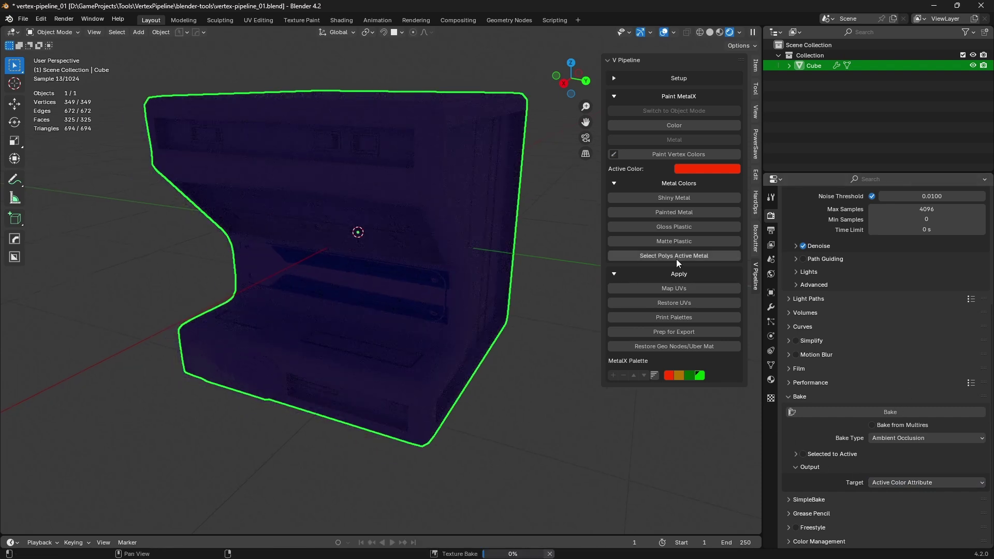
# - Examine the AO and EdgeMask color attributes on the cabinet in Solid shading from several angles
pyautogui.click(710, 32)
pyautogui.moveTo(447, 188)
pyautogui.mouseDown(button='middle')
pyautogui.moveTo(505, 188)
pyautogui.moveTo(491, 202)
pyautogui.moveTo(541, 169)
pyautogui.mouseUp(button='middle')
pyautogui.click(771, 365)
pyautogui.moveTo(386, 307); pyautogui.dragTo(336, 308, button='middle')
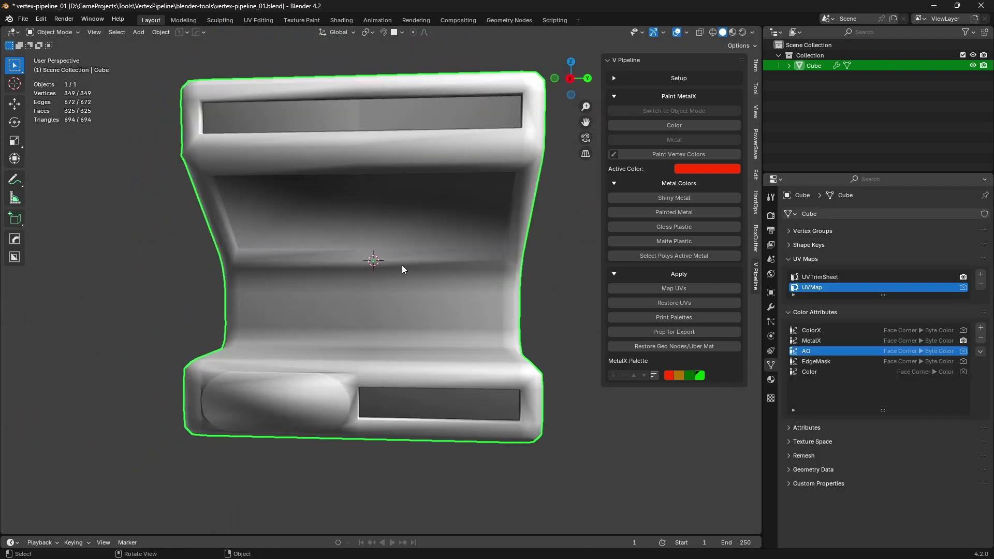
pyautogui.moveTo(402, 265); pyautogui.dragTo(280, 344, button='middle')
pyautogui.moveTo(231, 181); pyautogui.dragTo(582, 319, button='middle')
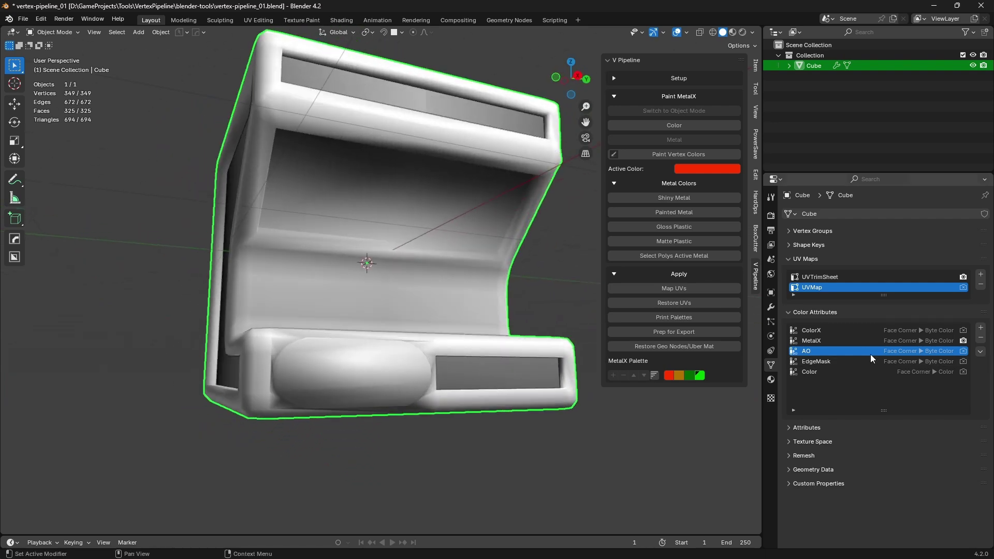
pyautogui.moveTo(483, 316)
pyautogui.mouseDown(button='middle')
pyautogui.moveTo(394, 321)
pyautogui.moveTo(315, 294)
pyautogui.moveTo(476, 307)
pyautogui.mouseUp(button='middle')
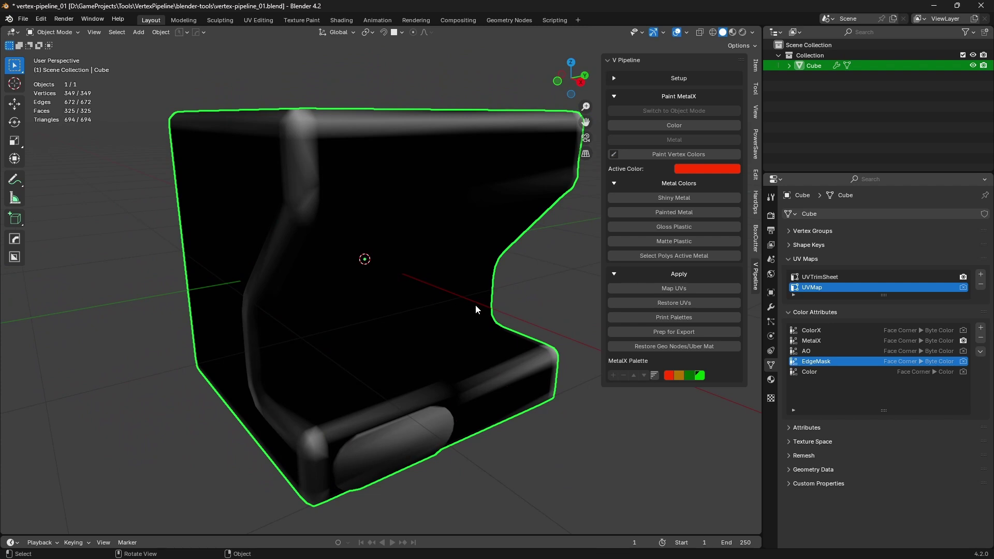
# - Assign the Curvature material to the cabinet in place of UberShader and display it in Rendered shading
pyautogui.click(771, 379)
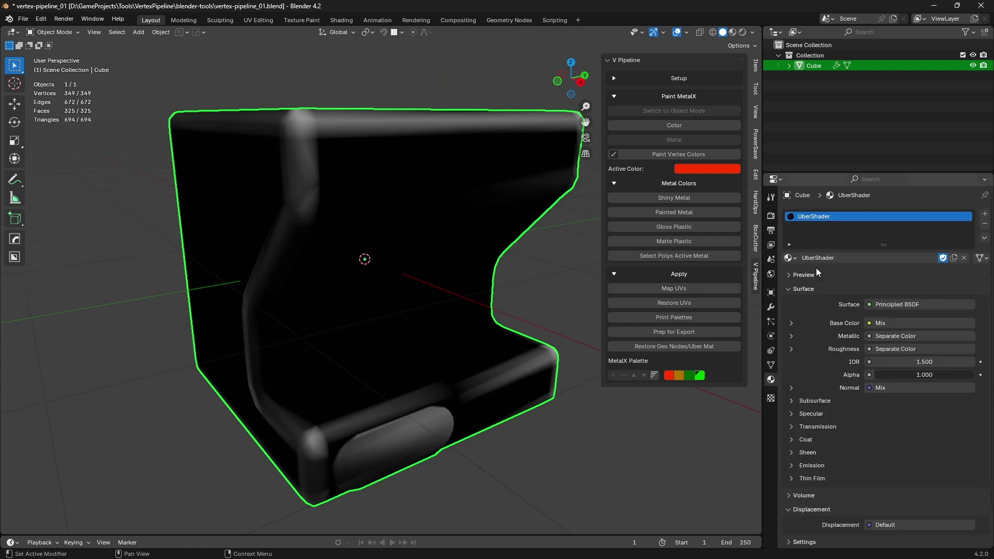
pyautogui.click(790, 258)
pyautogui.click(834, 274)
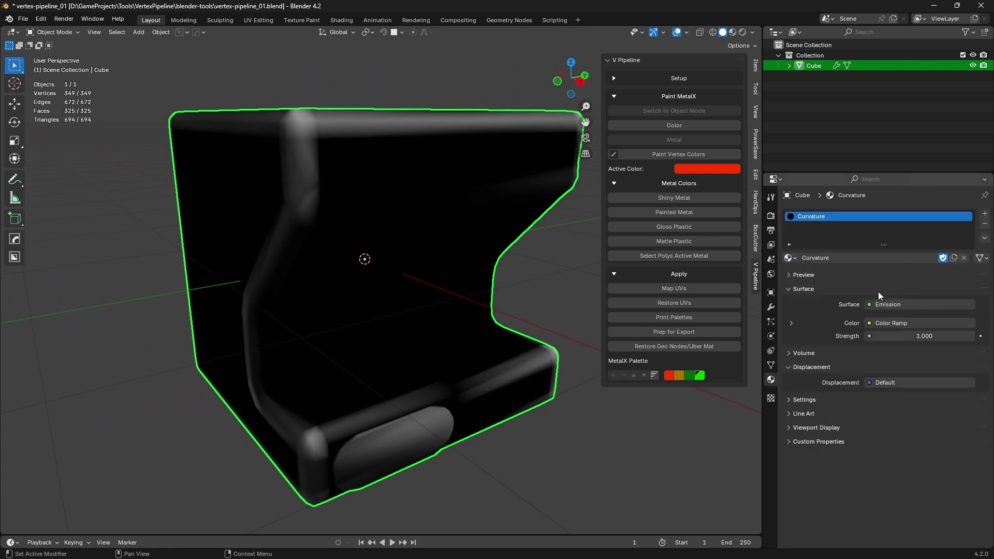
pyautogui.click(743, 33)
pyautogui.moveTo(440, 207)
pyautogui.mouseDown(button='middle')
pyautogui.moveTo(451, 215)
pyautogui.moveTo(357, 216)
pyautogui.moveTo(466, 229)
pyautogui.mouseUp(button='middle')
# - Open the Curvature material's nodes in the Shading workspace and enlarge the node editor and viewport areas
pyautogui.click(341, 19)
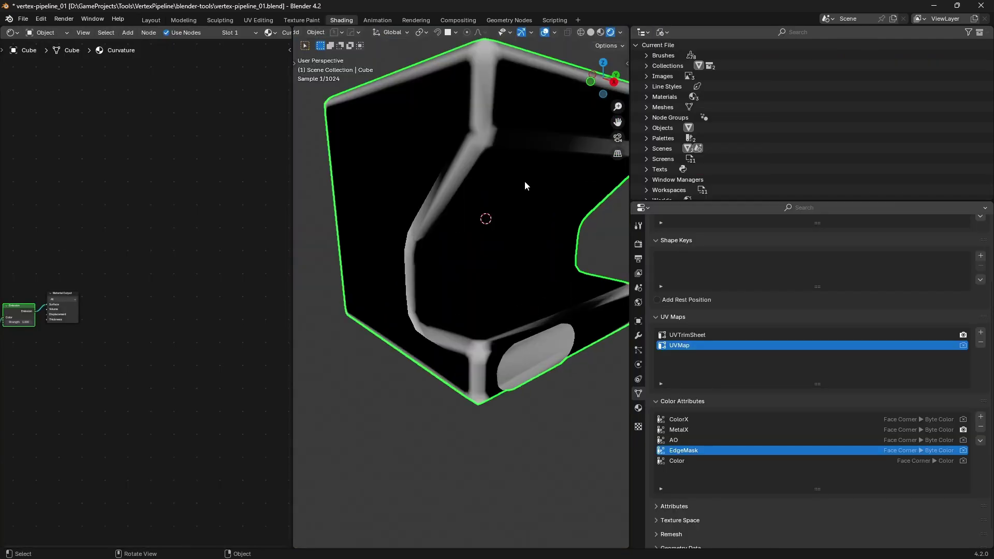
pyautogui.scroll(6, 127, 300)
pyautogui.moveTo(292, 326); pyautogui.dragTo(374, 326)
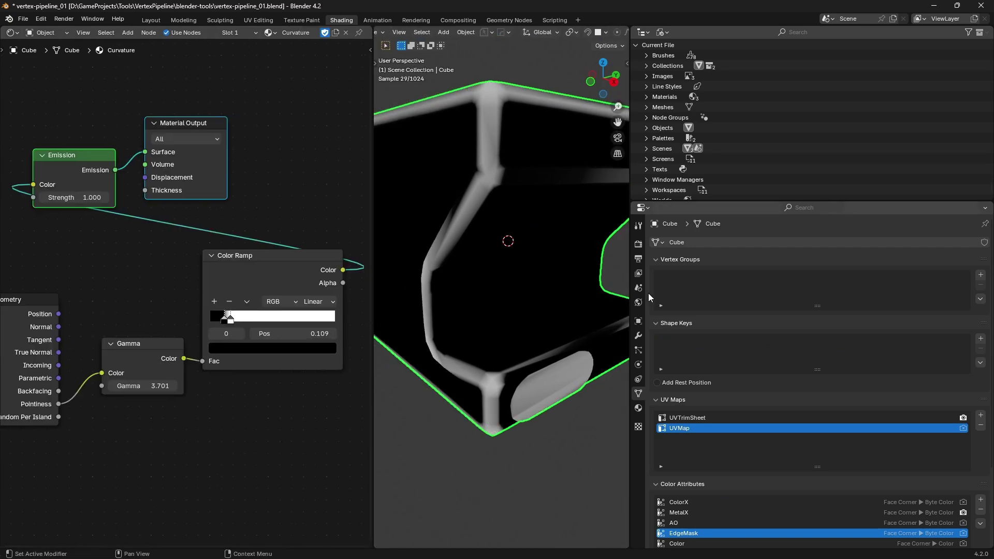
pyautogui.moveTo(631, 292); pyautogui.dragTo(807, 297)
pyautogui.scroll(-1, 178, 261)
pyautogui.moveTo(178, 262); pyautogui.dragTo(199, 259, button='middle')
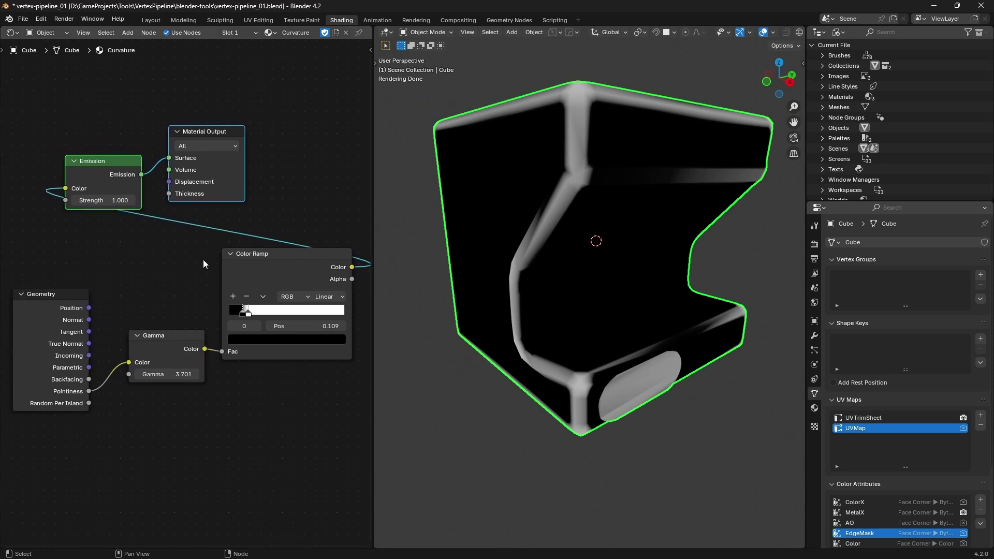
# - Adjust the Curvature material's Color Ramp on the edge mask, setting the white stop's position to 0.291
pyautogui.click(69, 303)
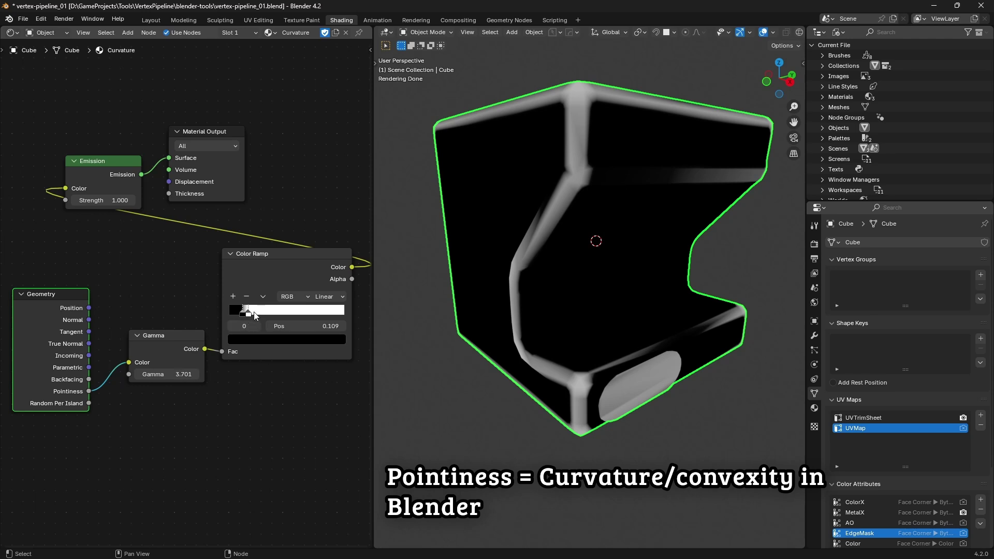
pyautogui.moveTo(248, 314)
pyautogui.mouseDown()
pyautogui.moveTo(266, 313)
pyautogui.moveTo(244, 313)
pyautogui.mouseUp()
pyautogui.moveTo(466, 301); pyautogui.dragTo(615, 349, button='middle')
pyautogui.moveTo(675, 300); pyautogui.dragTo(615, 319, button='middle')
pyautogui.moveTo(266, 313); pyautogui.dragTo(271, 316)
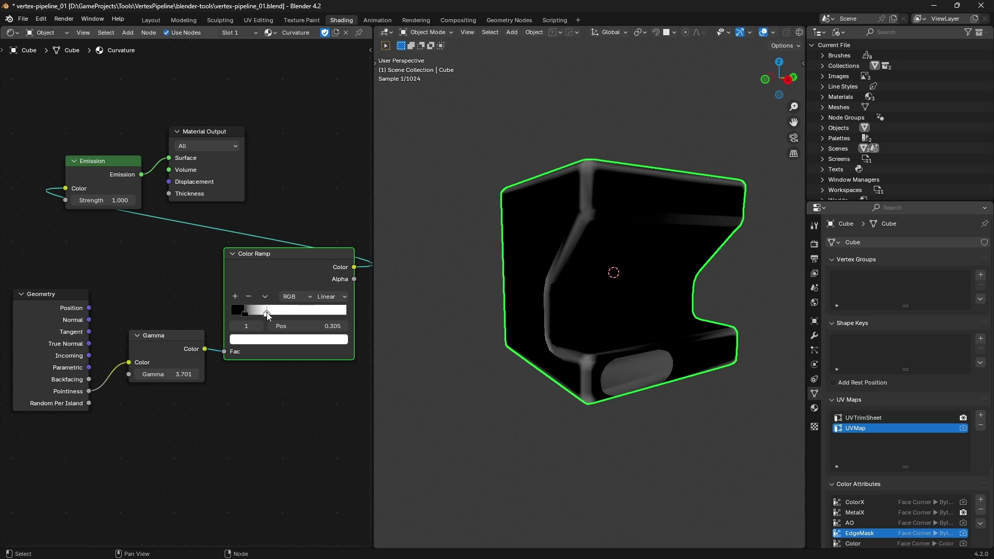
pyautogui.keyDown('shift'); pyautogui.moveTo(593, 282); pyautogui.dragTo(591, 312, button='middle'); pyautogui.keyUp('shift')
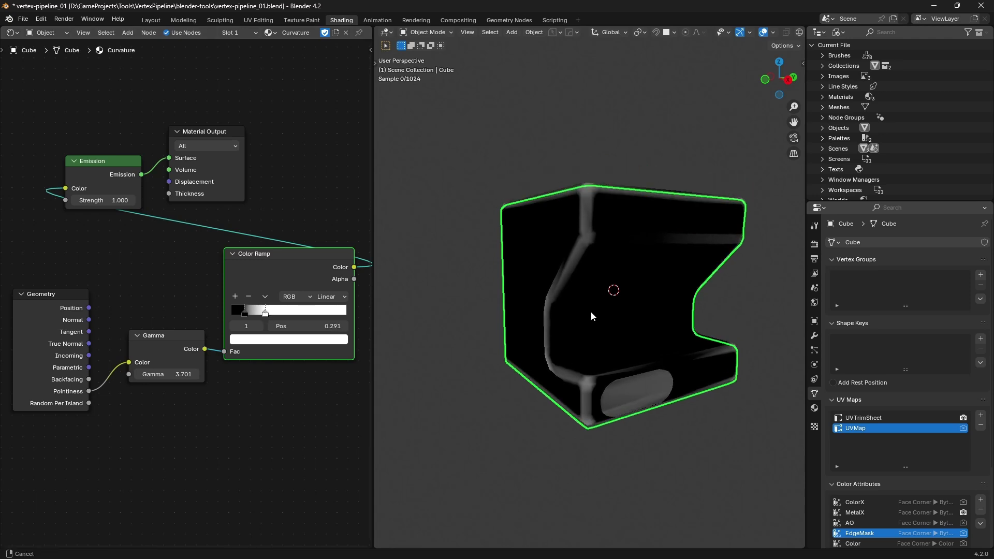
# - Add a color attribute named edge to the cabinet with the Vertex domain and Color data type
pyautogui.scroll(-5, 881, 484)
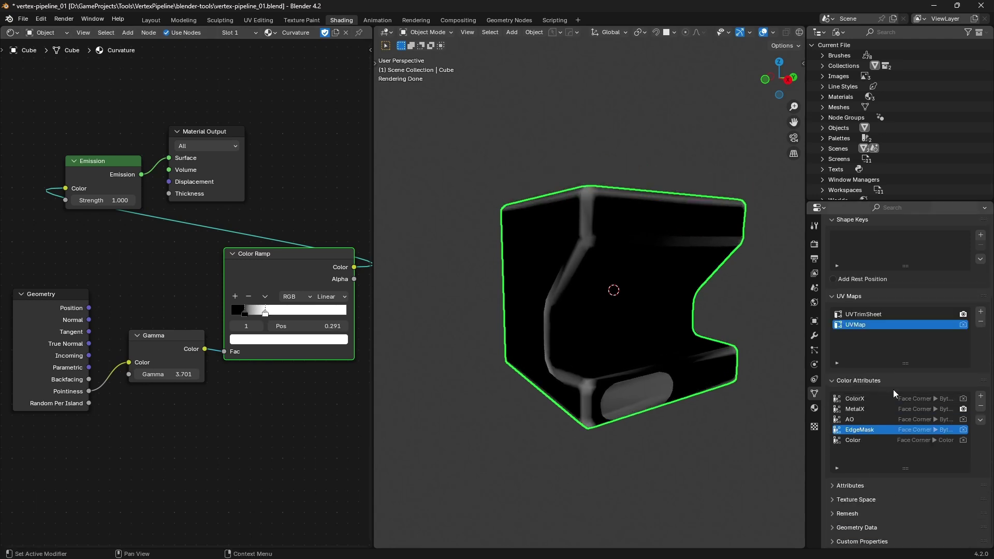
pyautogui.click(981, 396)
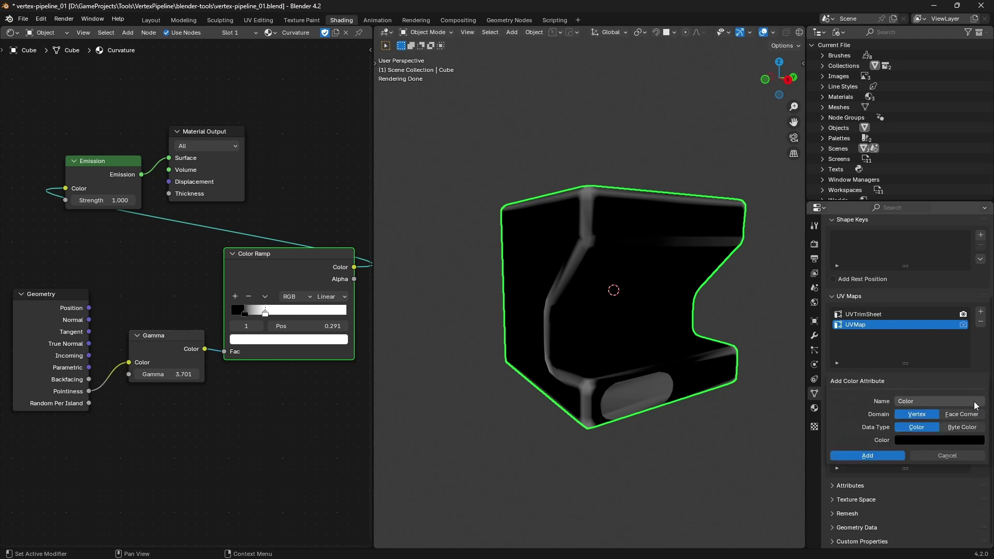
pyautogui.click(914, 404)
pyautogui.write('edge')
pyautogui.press('Return')
pyautogui.click(887, 457)
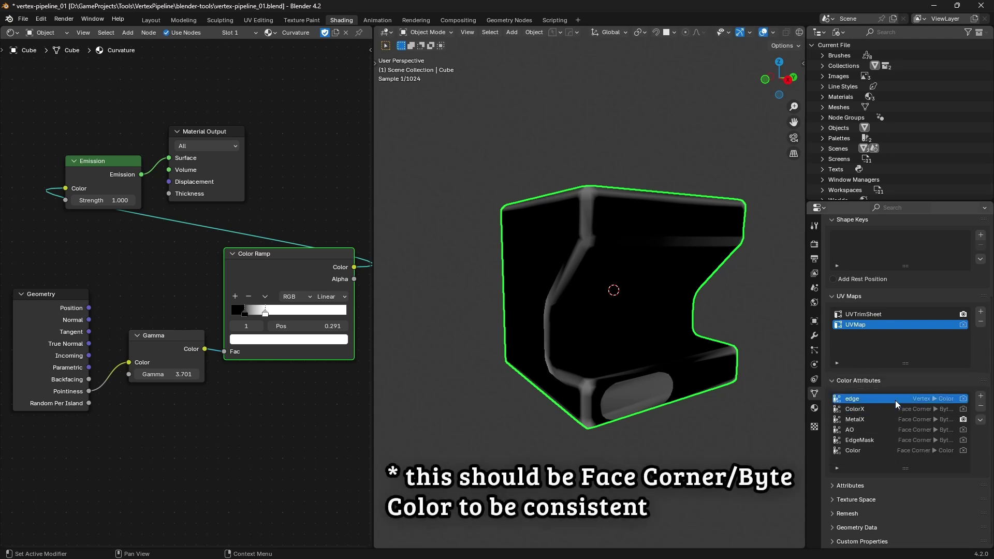
# - Bake the Curvature material to the active color attribute edge, with the bake type set to Emit
pyautogui.click(814, 244)
pyautogui.scroll(-3, 894, 405)
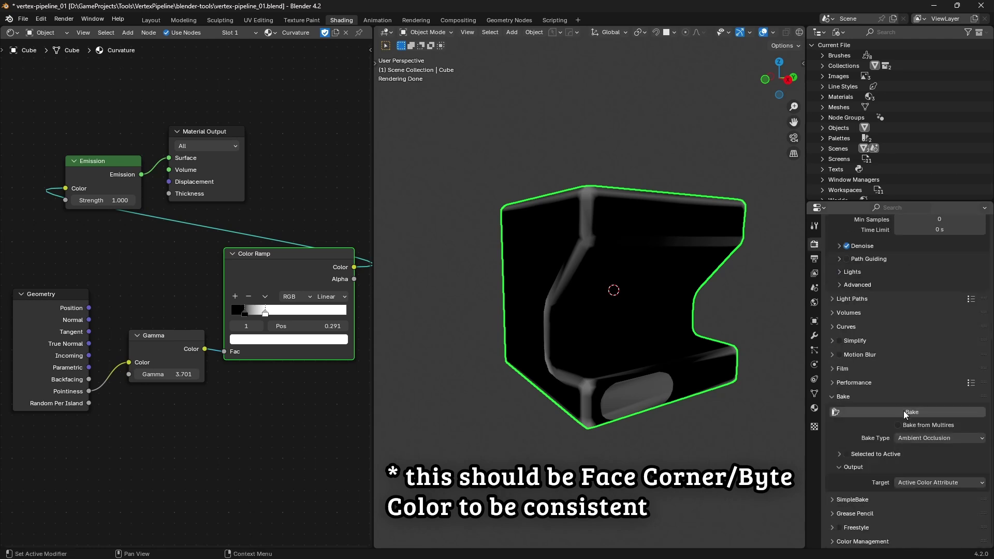
pyautogui.click(959, 438)
pyautogui.click(957, 381)
pyautogui.scroll(-1, 930, 469)
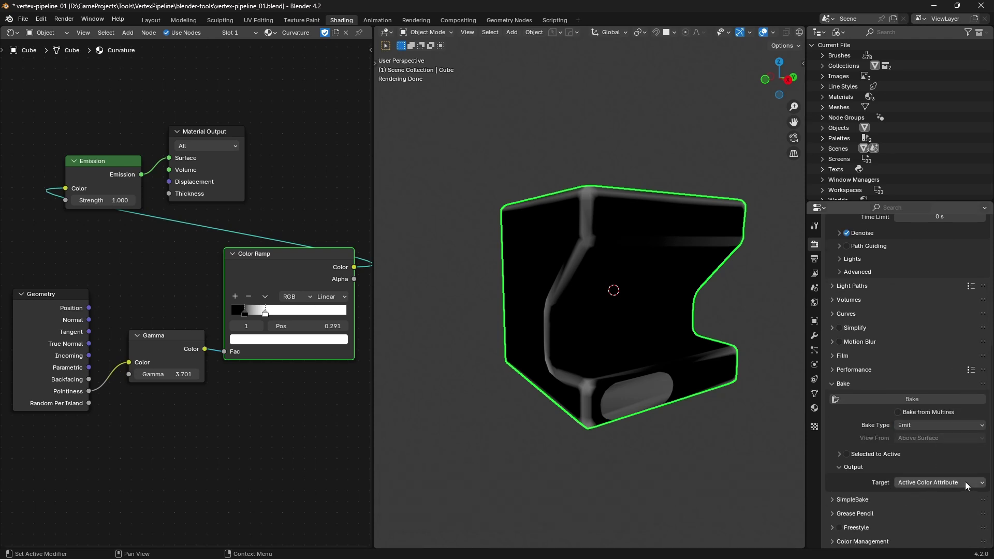
pyautogui.click(938, 400)
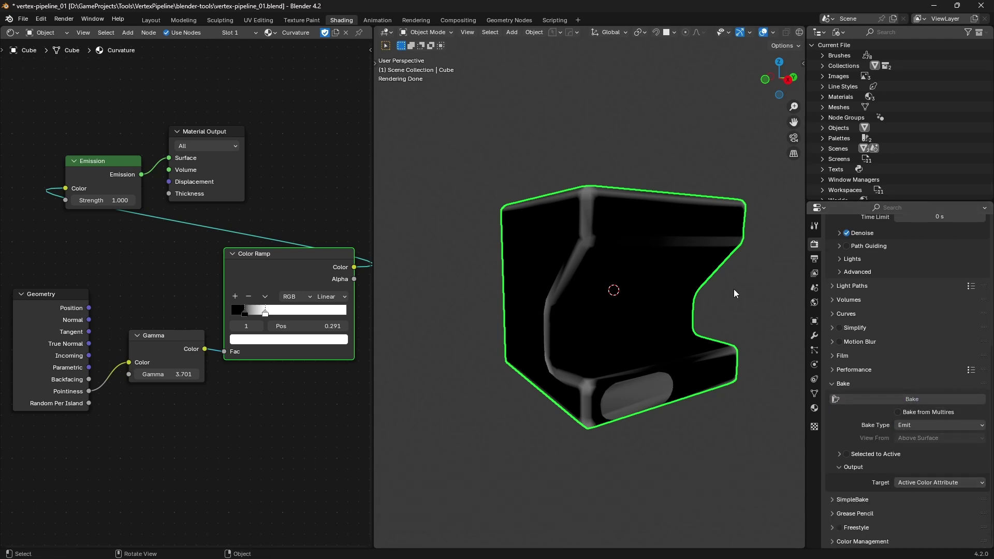
# - Display the cabinet in Solid shading colored by its active color attribute, and show its color attribute list
pyautogui.scroll(-3, 777, 33)
pyautogui.click(754, 32)
pyautogui.scroll(1, 754, 34)
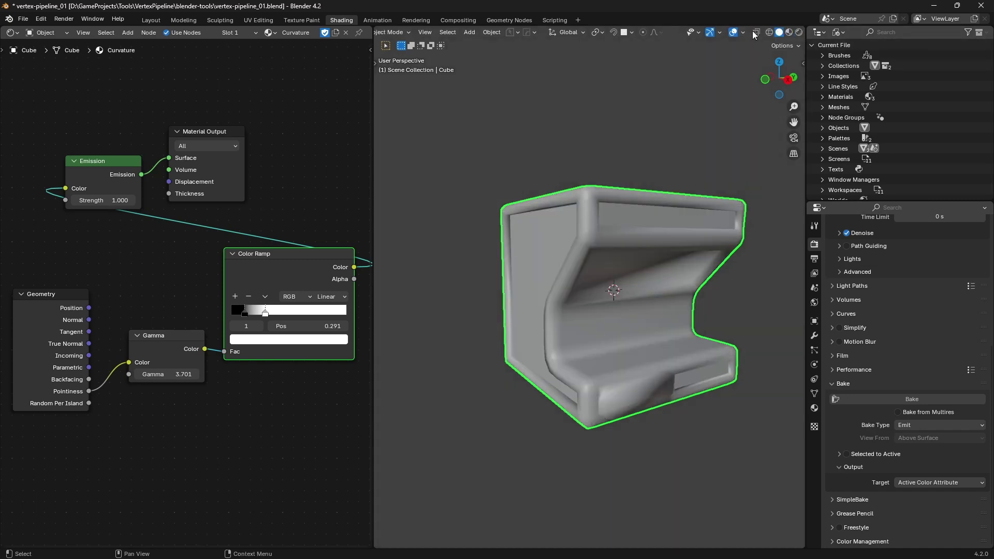
pyautogui.click(815, 394)
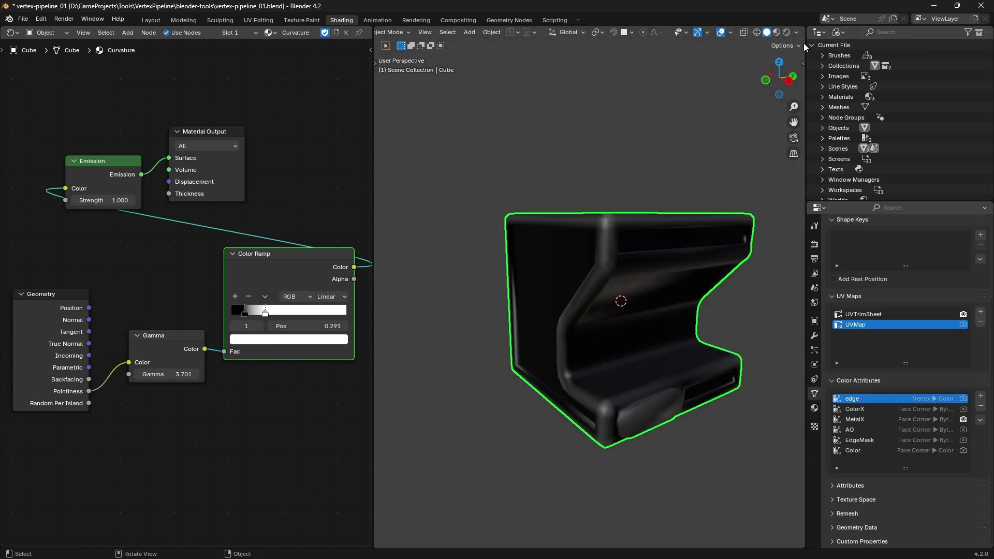
pyautogui.click(797, 32)
pyautogui.click(749, 189)
pyautogui.click(832, 189)
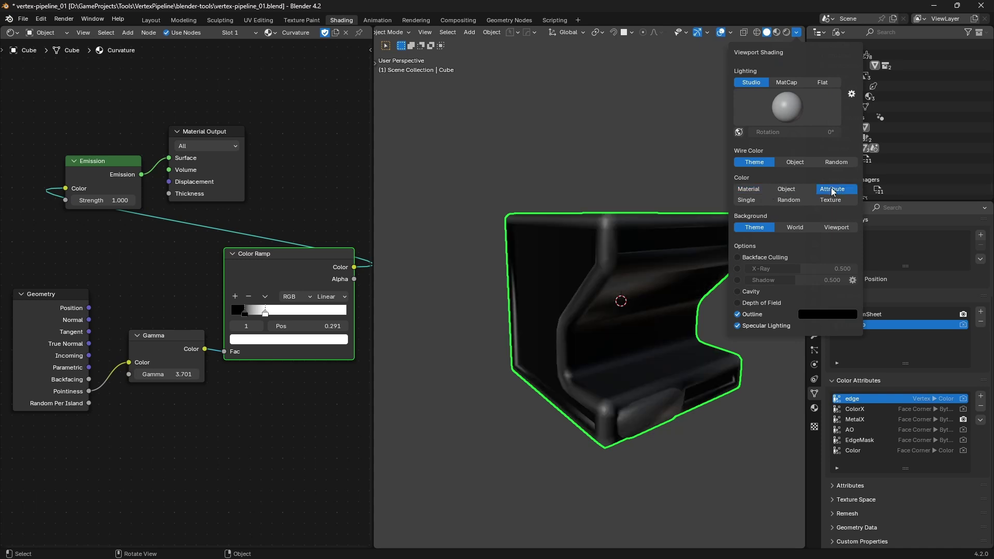
# - Compare the baked edge attribute with the EdgeMask attribute on the cabinet, checking corners and the underside
pyautogui.click(879, 411)
pyautogui.click(880, 440)
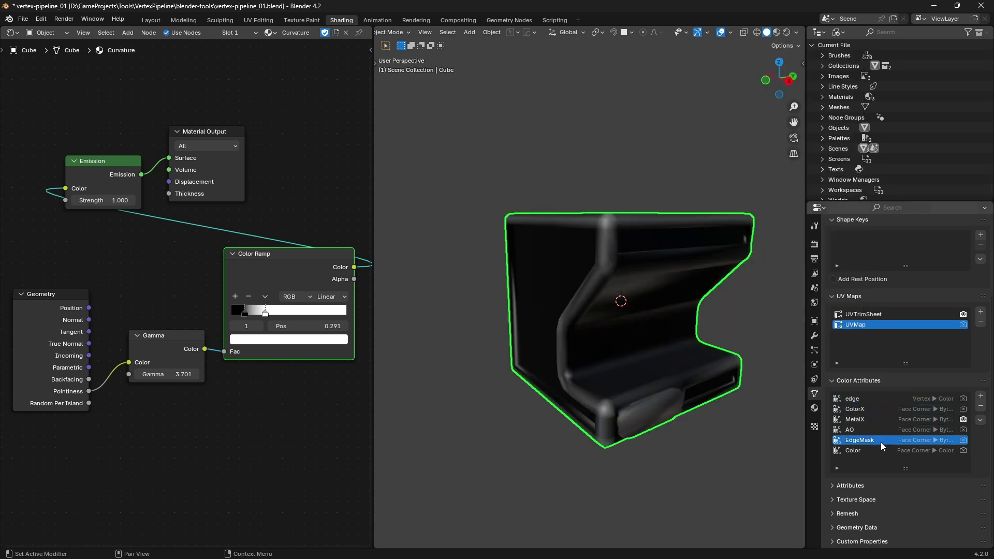
pyautogui.click(881, 400)
pyautogui.moveTo(726, 369); pyautogui.dragTo(685, 309, button='middle')
pyautogui.scroll(3, 684, 307)
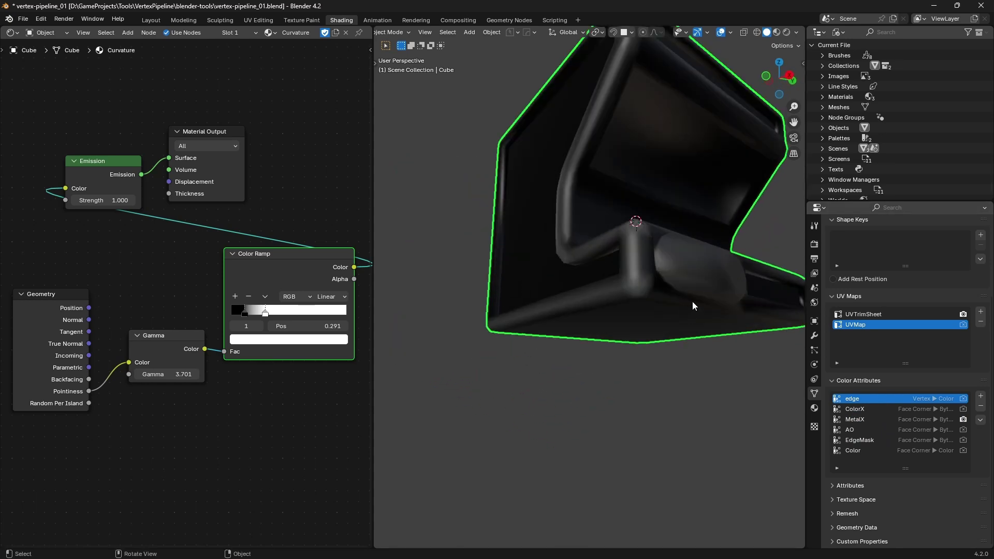
pyautogui.scroll(-3, 692, 302)
pyautogui.click(888, 440)
pyautogui.moveTo(642, 283)
pyautogui.mouseDown(button='middle')
pyautogui.moveTo(621, 273)
pyautogui.moveTo(621, 330)
pyautogui.moveTo(652, 290)
pyautogui.mouseUp(button='middle')
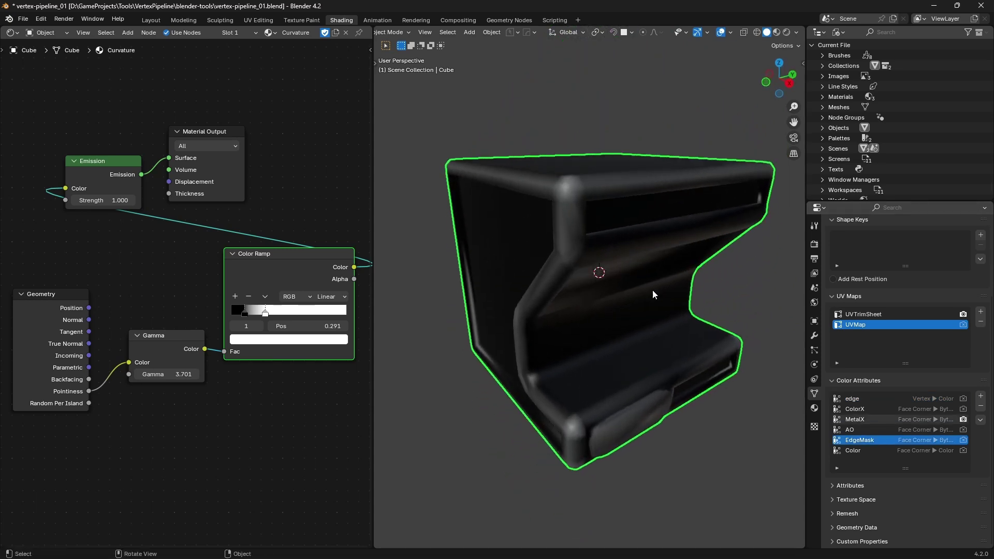
pyautogui.click(867, 408)
pyautogui.click(872, 441)
pyautogui.click(862, 396)
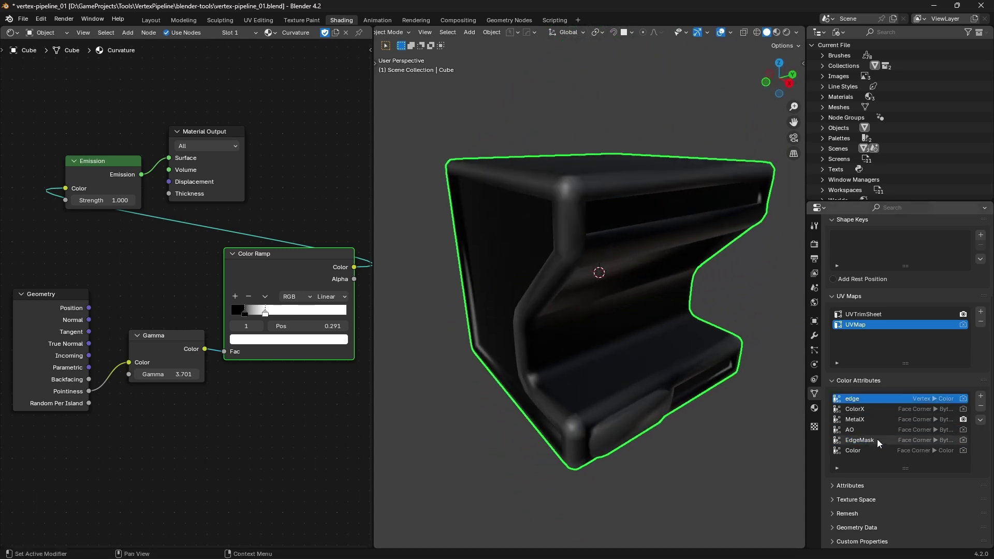
pyautogui.click(877, 439)
pyautogui.click(875, 399)
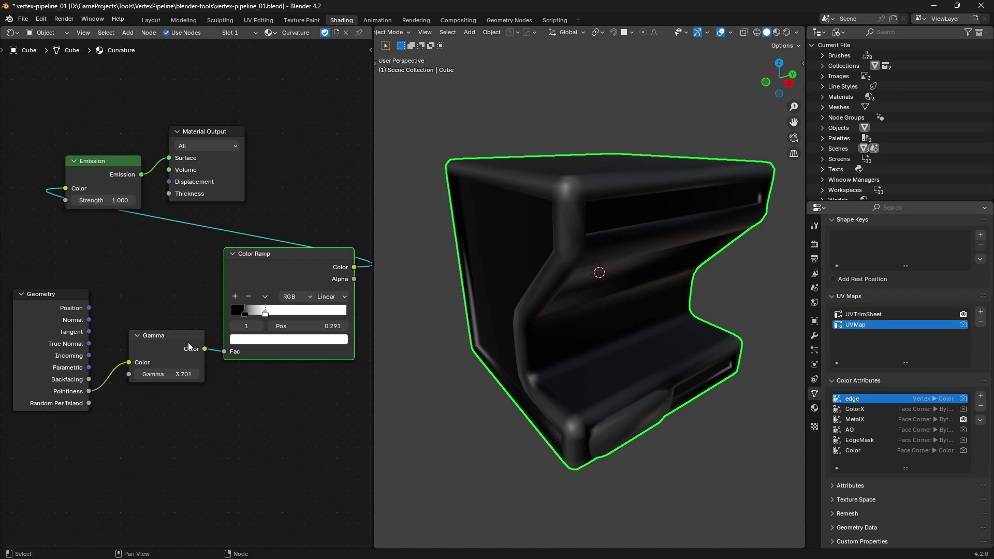
pyautogui.moveTo(593, 377); pyautogui.dragTo(613, 343, button='middle')
pyautogui.click(956, 410)
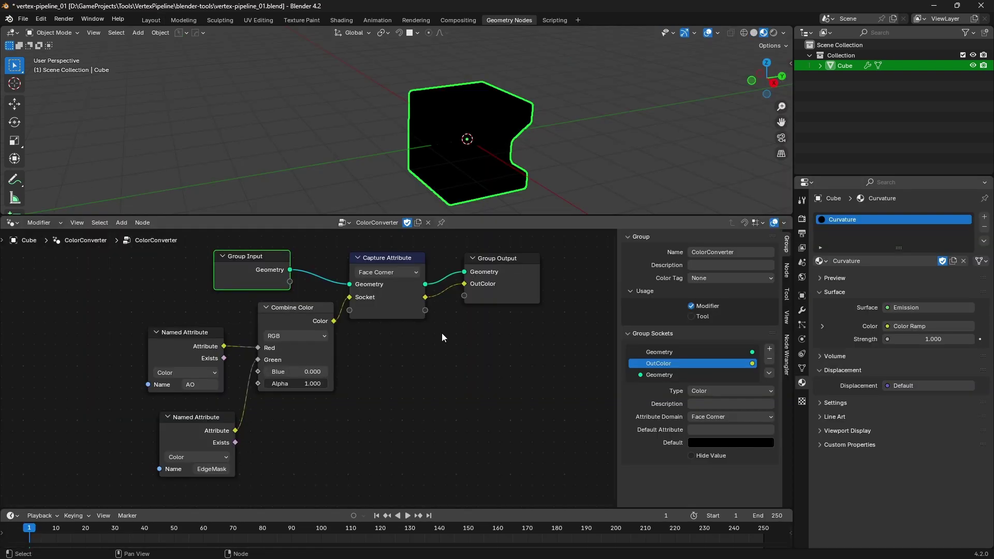
# - Check the ColorConverter modifier's OutColor attribute and make Color the cabinet's active color attribute
pyautogui.scroll(1, 443, 338)
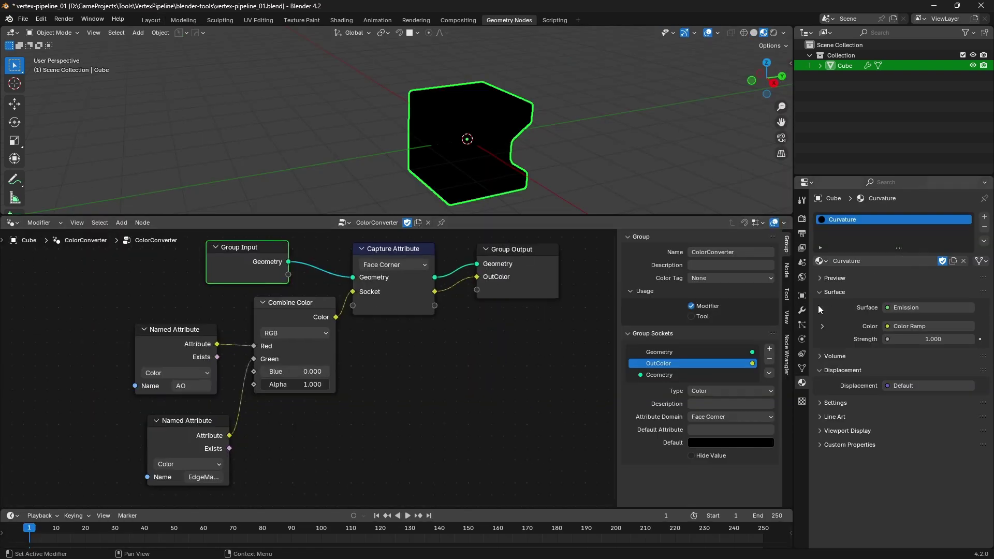
pyautogui.click(802, 310)
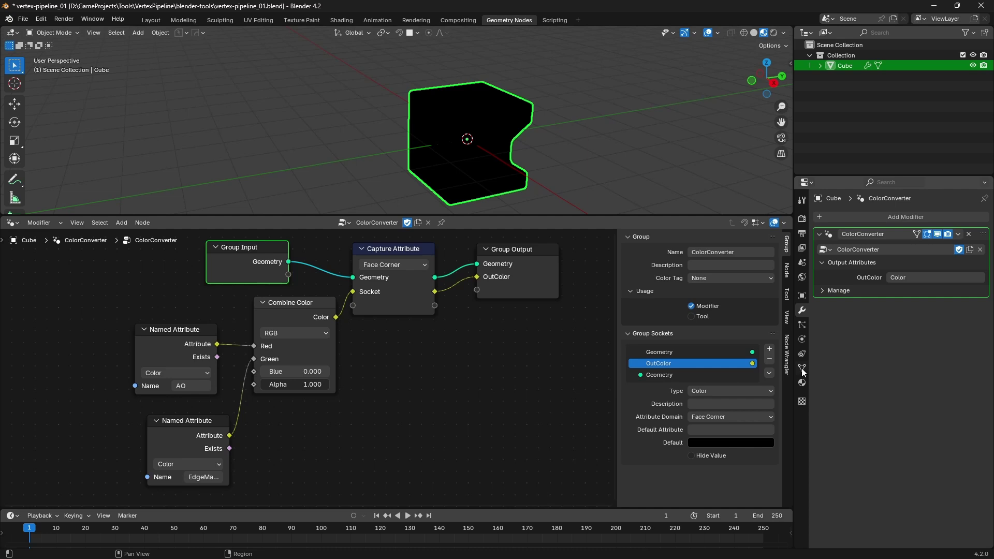
pyautogui.click(802, 368)
pyautogui.click(875, 418)
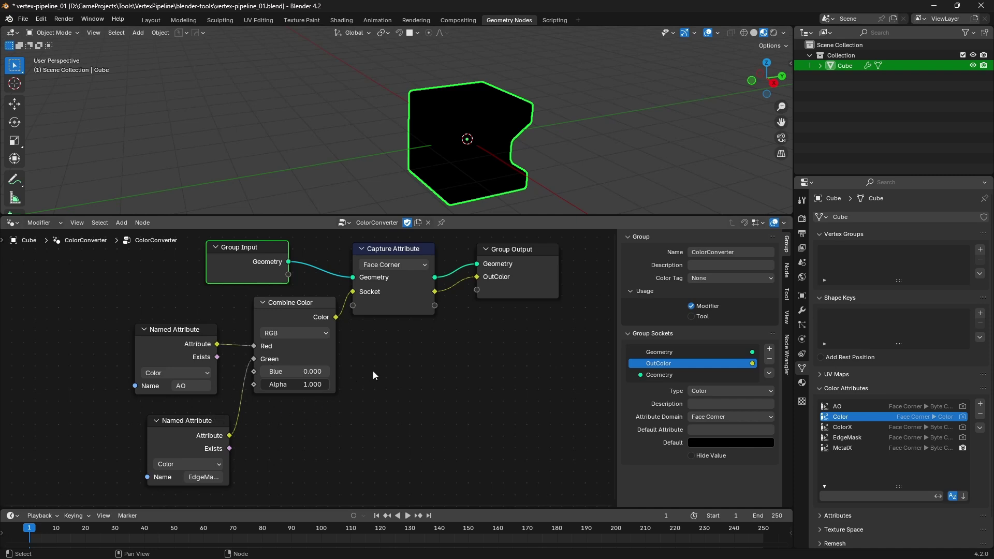
# - Examine the AO and EdgeMask Named Attribute nodes feeding Combine Color, together with the ColorConverter modifier's output
pyautogui.click(196, 330)
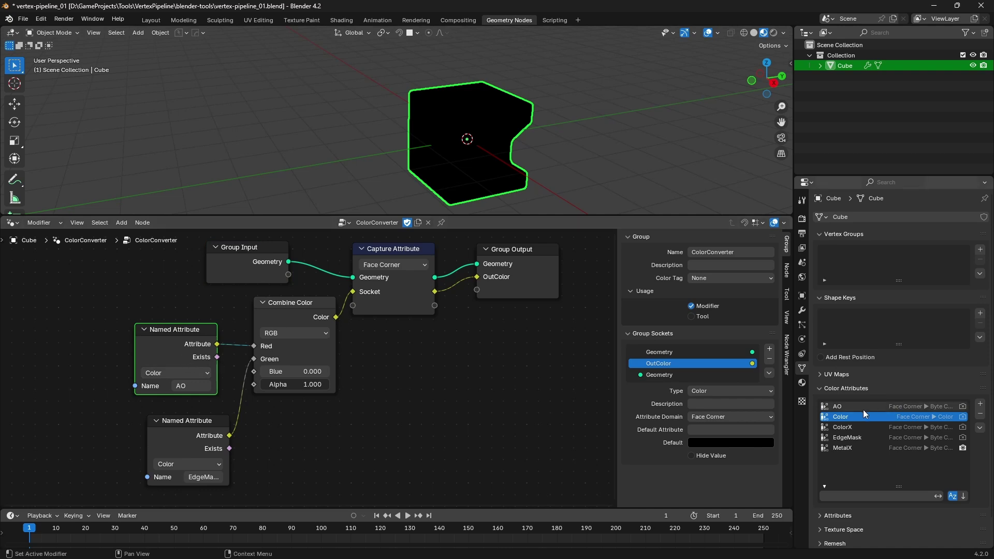
pyautogui.click(204, 423)
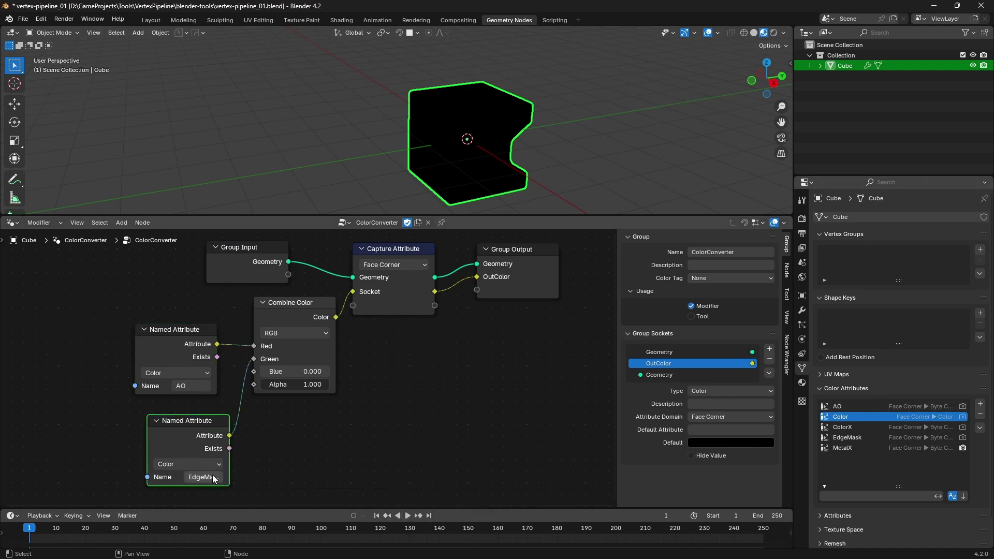
pyautogui.click(803, 311)
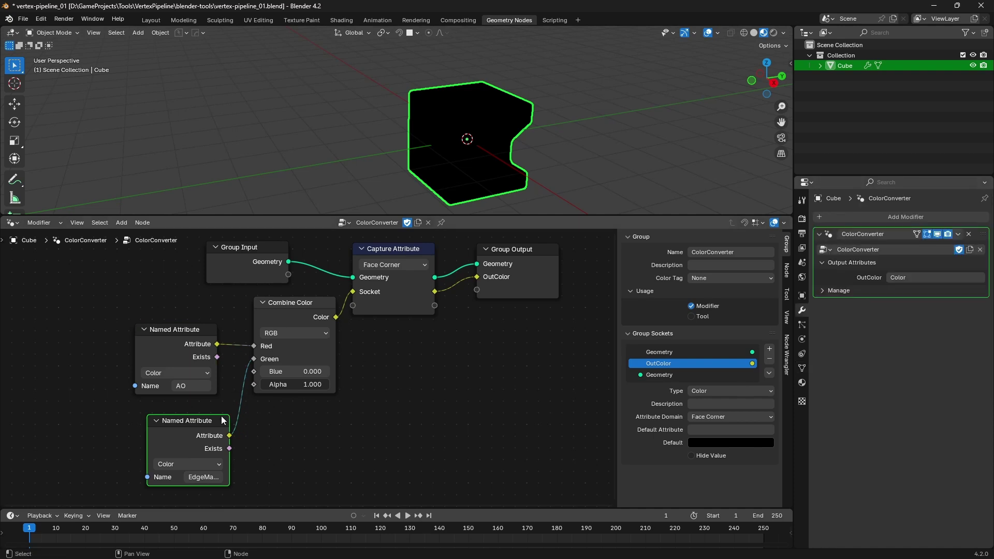
pyautogui.moveTo(218, 421); pyautogui.dragTo(215, 416)
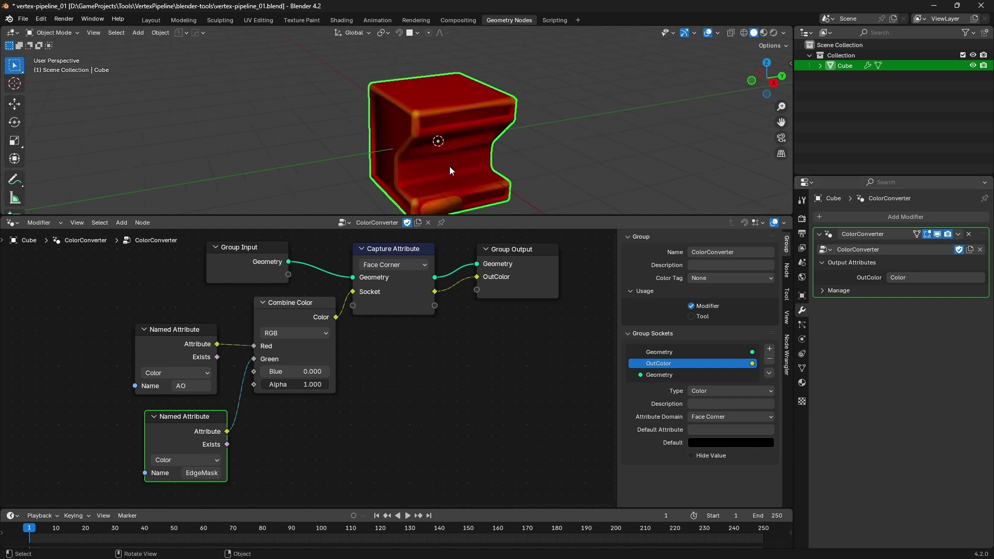
# - Inspect the combined Color attribute on the cabinet and compare it with ColorX
pyautogui.keyDown('shift'); pyautogui.moveTo(512, 187); pyautogui.dragTo(475, 167, button='middle'); pyautogui.keyUp('shift')
pyautogui.click(802, 368)
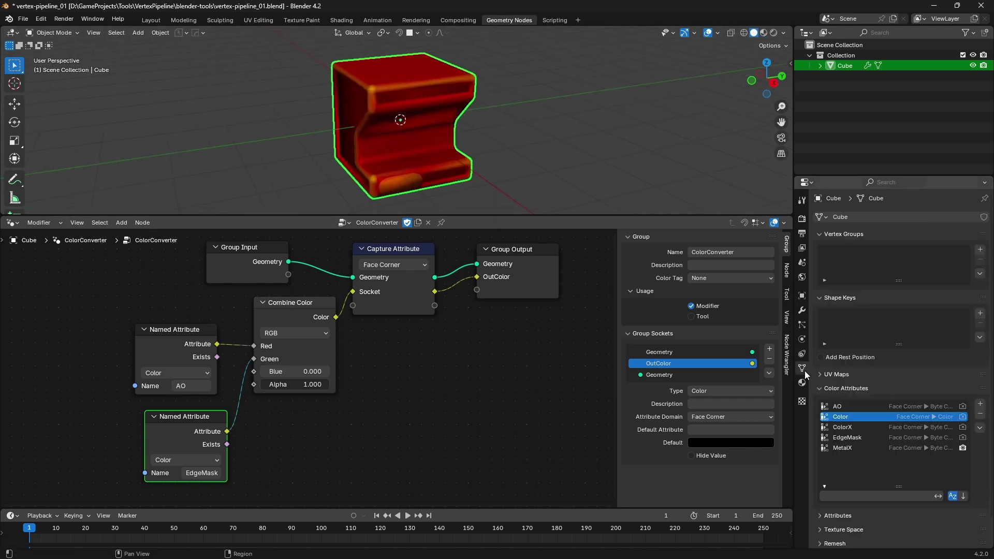
pyautogui.click(883, 425)
pyautogui.click(869, 417)
pyautogui.moveTo(411, 132); pyautogui.dragTo(445, 111, button='middle')
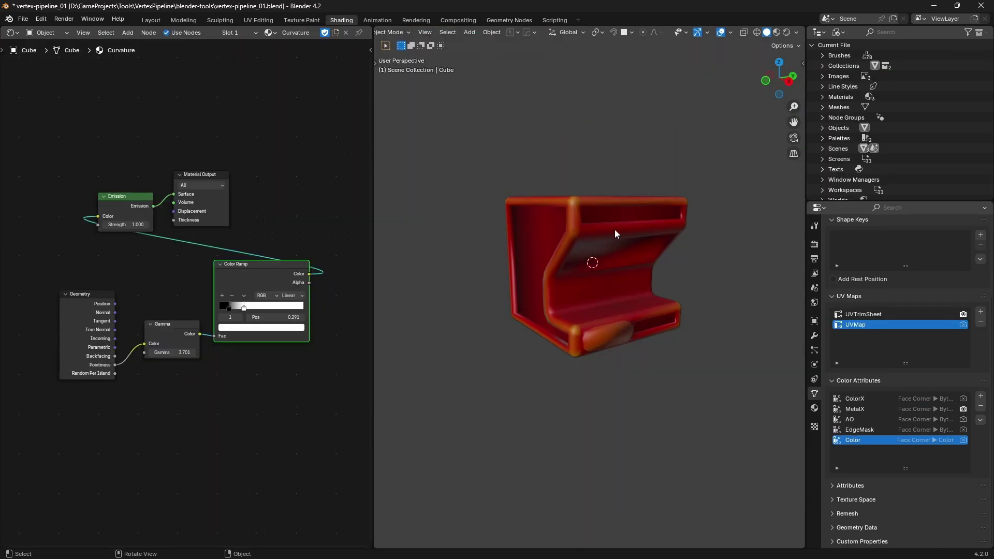
# - Assign the UberShader material to the cabinet in place of Curvature in the Shading workspace, widening the properties area
pyautogui.click(614, 229)
pyautogui.click(815, 408)
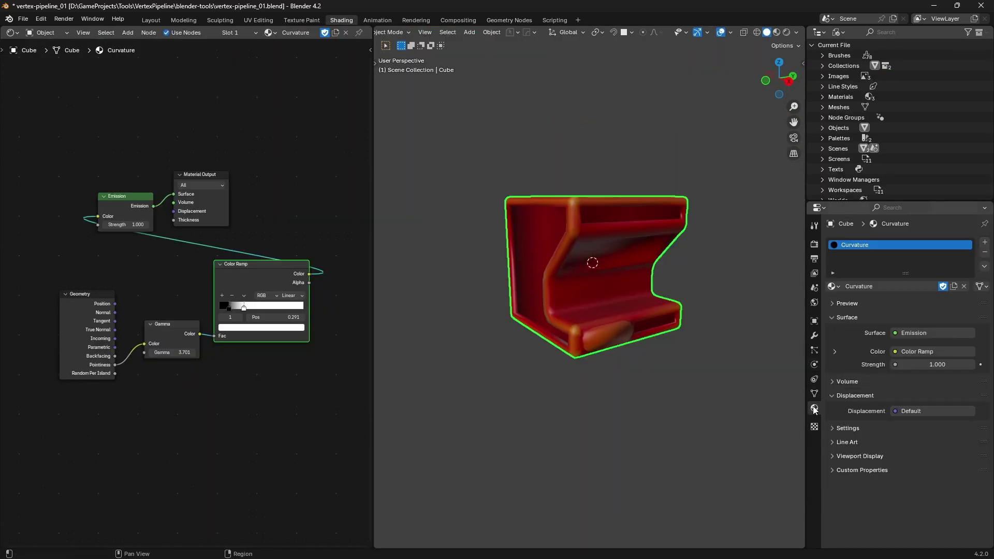
pyautogui.moveTo(807, 272); pyautogui.dragTo(734, 273)
pyautogui.click(761, 287)
pyautogui.click(787, 311)
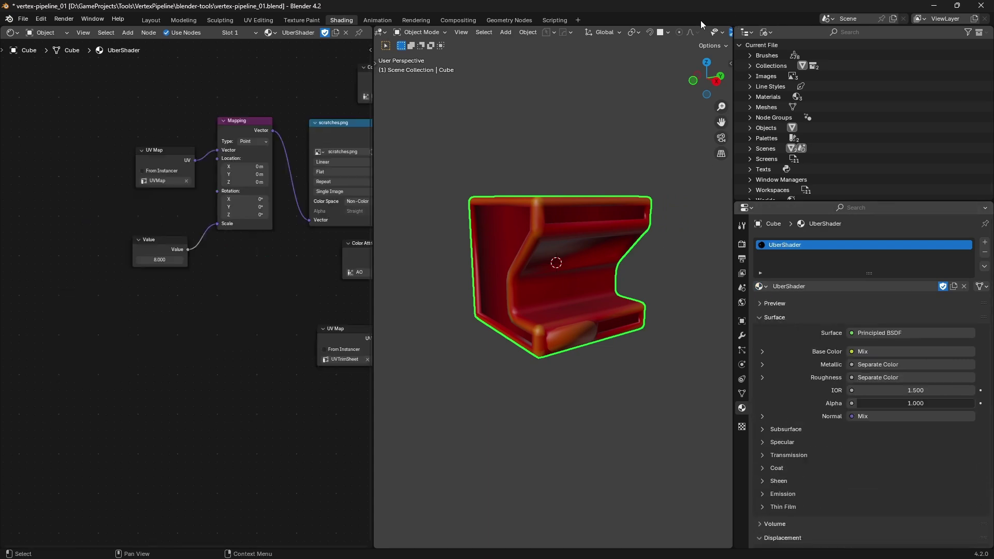
# - Display the cabinet in Material Preview shading and frame its front and side closely
pyautogui.moveTo(656, 36); pyautogui.dragTo(531, 45, button='middle')
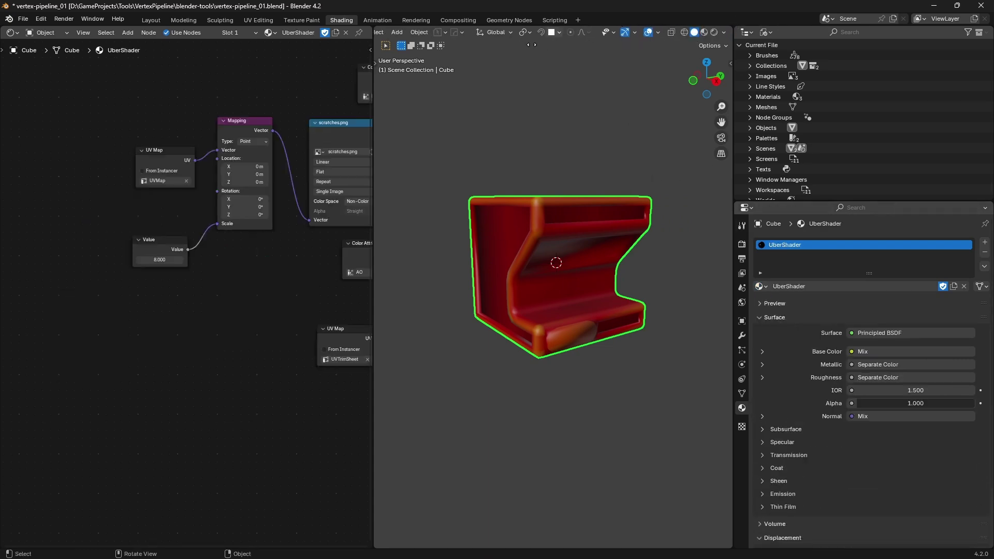
pyautogui.click(710, 32)
pyautogui.scroll(4, 560, 246)
pyautogui.moveTo(560, 246); pyautogui.dragTo(559, 270, button='middle')
# - Examine the UberShader's EdgeMask, AO and ColorX attribute nodes alongside the cabinet's color attribute list
pyautogui.moveTo(278, 247); pyautogui.dragTo(129, 303, button='middle')
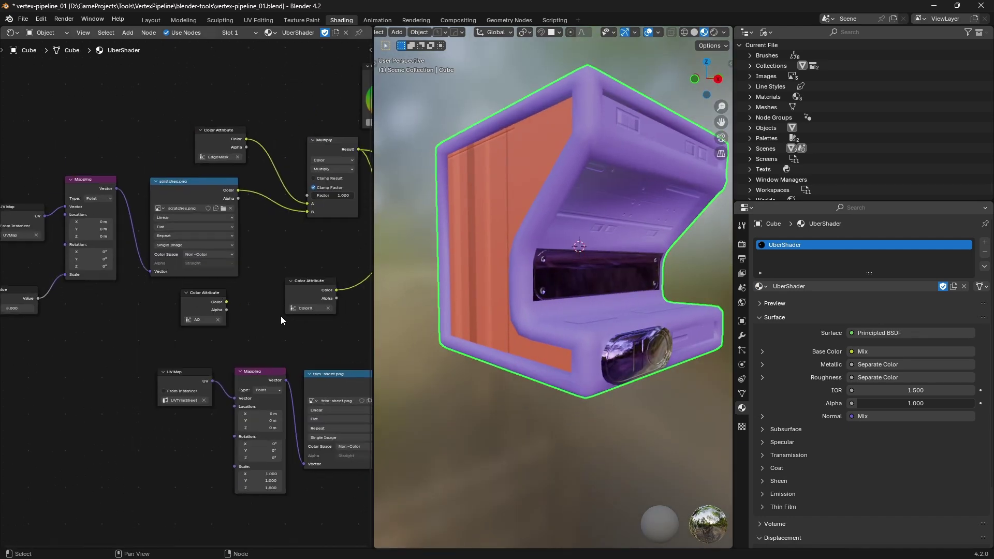
pyautogui.moveTo(281, 316); pyautogui.dragTo(246, 336, button='middle')
pyautogui.click(742, 393)
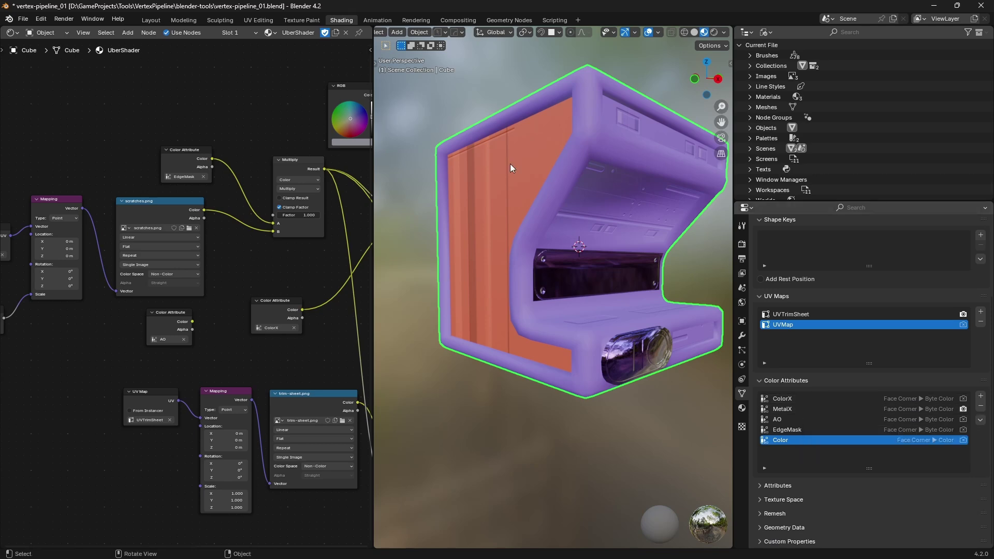
# - Select all the cabinet's faces in Edit Mode in the UV Editing workspace and examine their UV layout
pyautogui.click(258, 20)
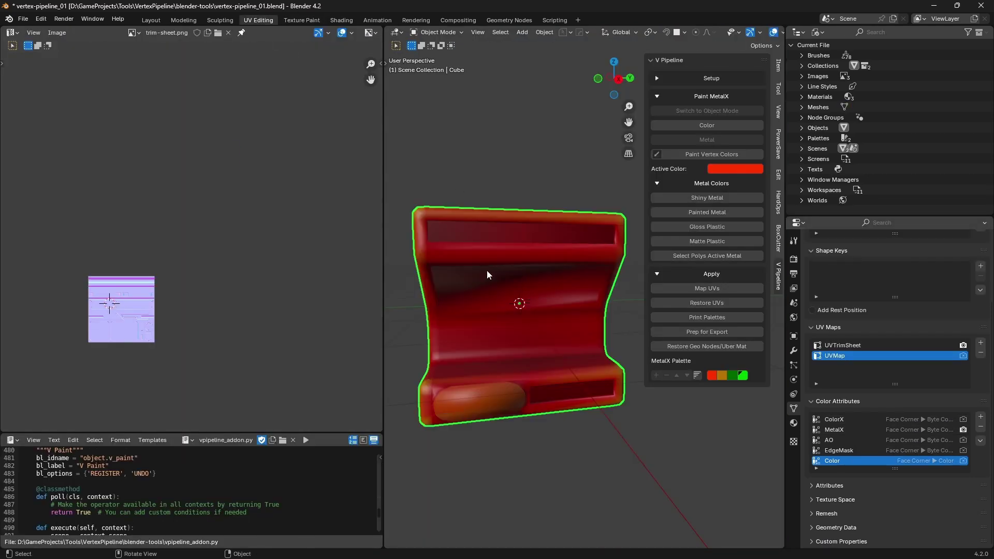
pyautogui.press('a')
pyautogui.scroll(-2, 252, 250)
pyautogui.moveTo(255, 242); pyautogui.dragTo(261, 213, button='middle')
pyautogui.scroll(3, 261, 240)
pyautogui.moveTo(298, 251); pyautogui.dragTo(275, 271, button='middle')
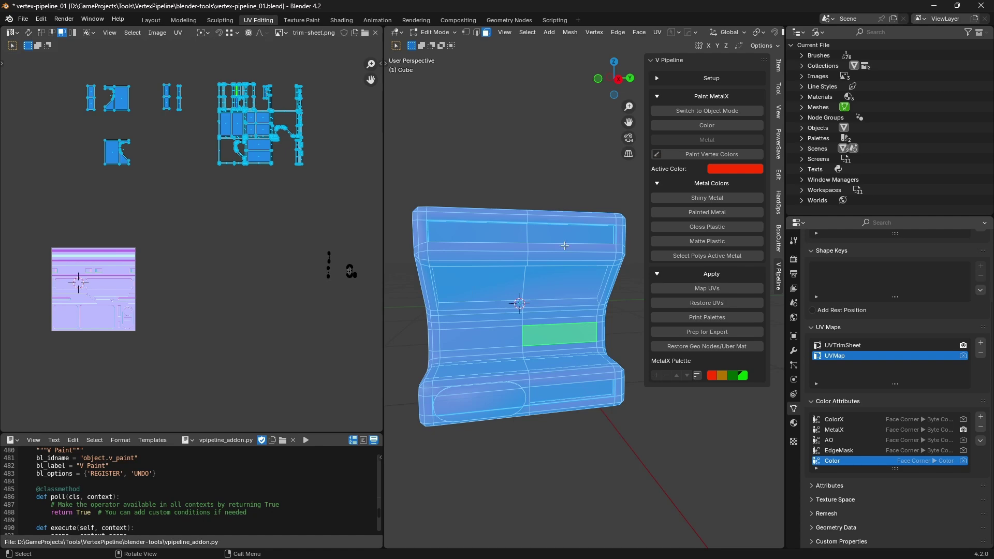
# - Examine how the UberShader combines the edge mask, ColorX, MetalX and trim-sheet nodes, then view the whole cabinet
pyautogui.click(342, 20)
pyautogui.scroll(-2, 310, 285)
pyautogui.moveTo(362, 324)
pyautogui.mouseDown(button='middle')
pyautogui.moveTo(213, 297)
pyautogui.moveTo(150, 300)
pyautogui.moveTo(241, 294)
pyautogui.mouseUp(button='middle')
pyautogui.scroll(5, 244, 303)
pyautogui.scroll(1, 192, 305)
pyautogui.moveTo(93, 298); pyautogui.dragTo(127, 301, button='middle')
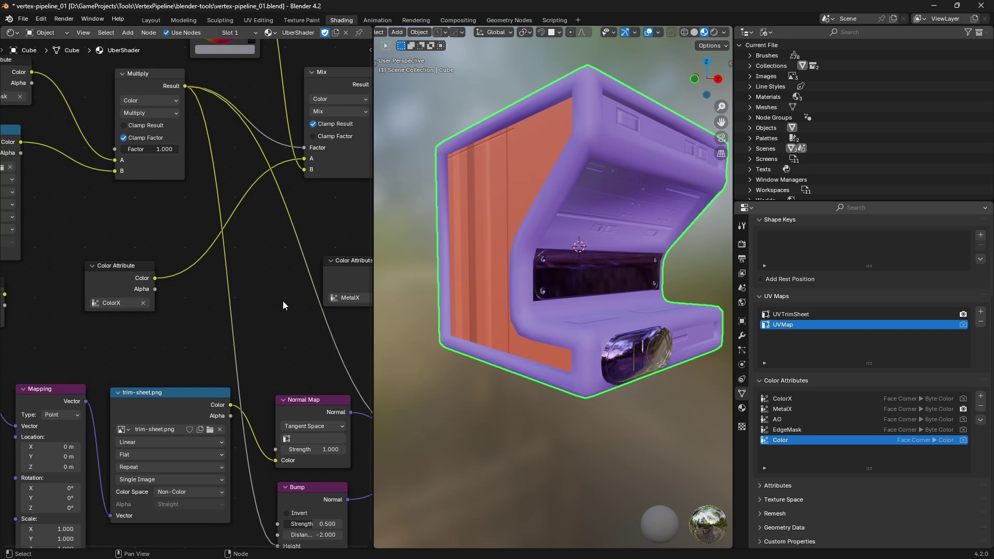
pyautogui.scroll(-6, 552, 222)
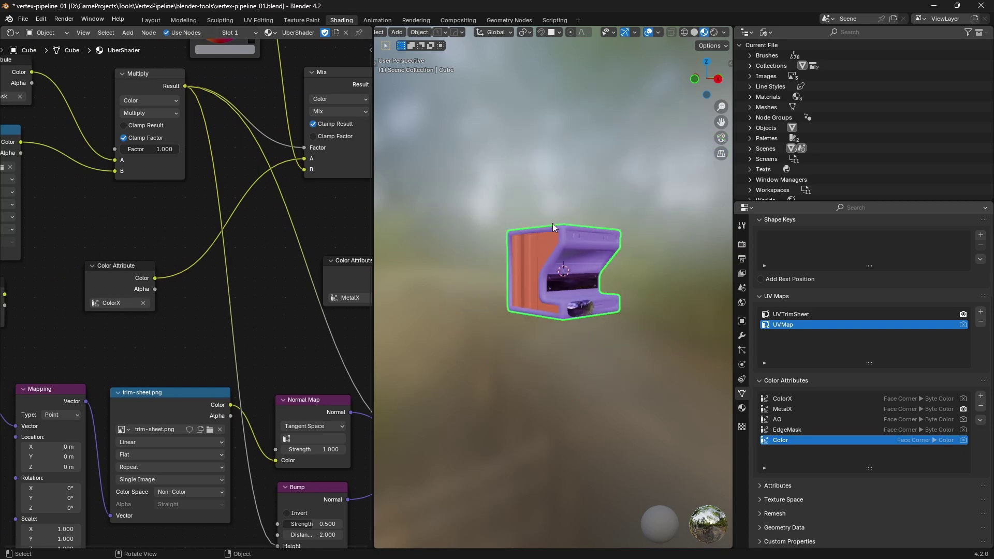
pyautogui.moveTo(552, 223); pyautogui.dragTo(554, 263, button='middle')
# - Return to the Layout workspace and save the vertex-pipeline_01.blend file
pyautogui.click(153, 21)
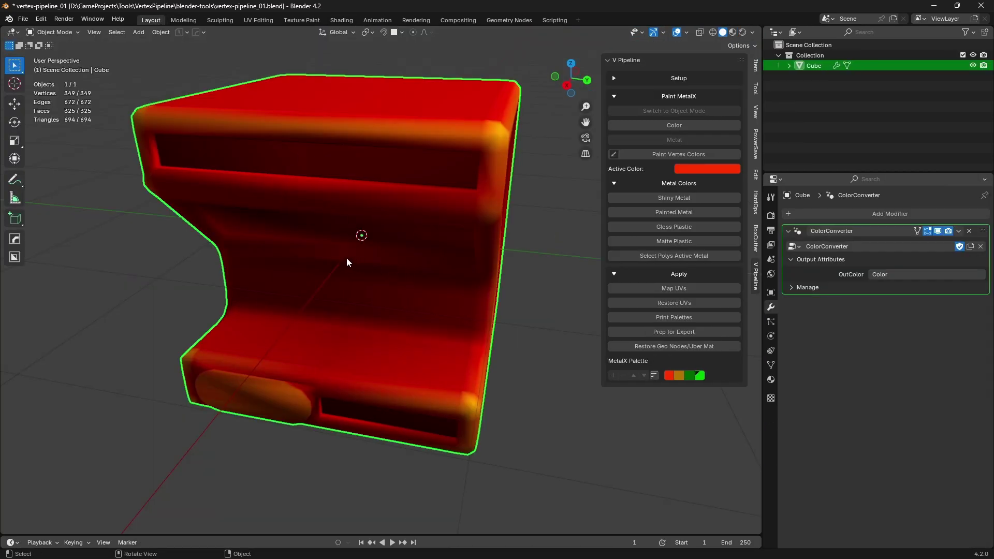
pyautogui.moveTo(346, 258); pyautogui.dragTo(400, 251, button='middle')
pyautogui.scroll(-3, 377, 254)
pyautogui.hotkey('ctrl', 's')
# - Add a mesh cube and move it about -3.93 m along the Y axis, in front of the cabinet
pyautogui.scroll(-4, 415, 237)
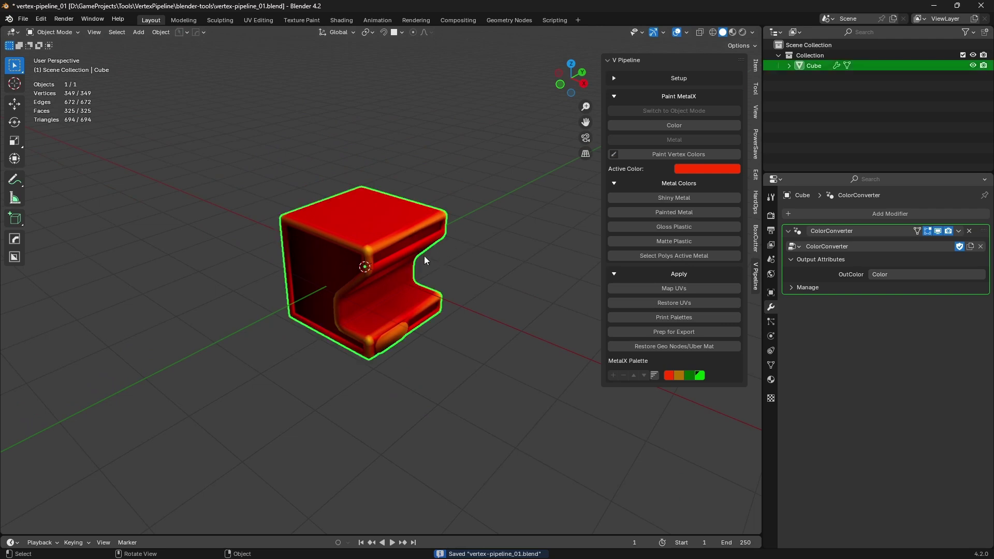
pyautogui.scroll(-2, 345, 235)
pyautogui.hotkey('shift', 'a')
pyautogui.moveTo(348, 248)
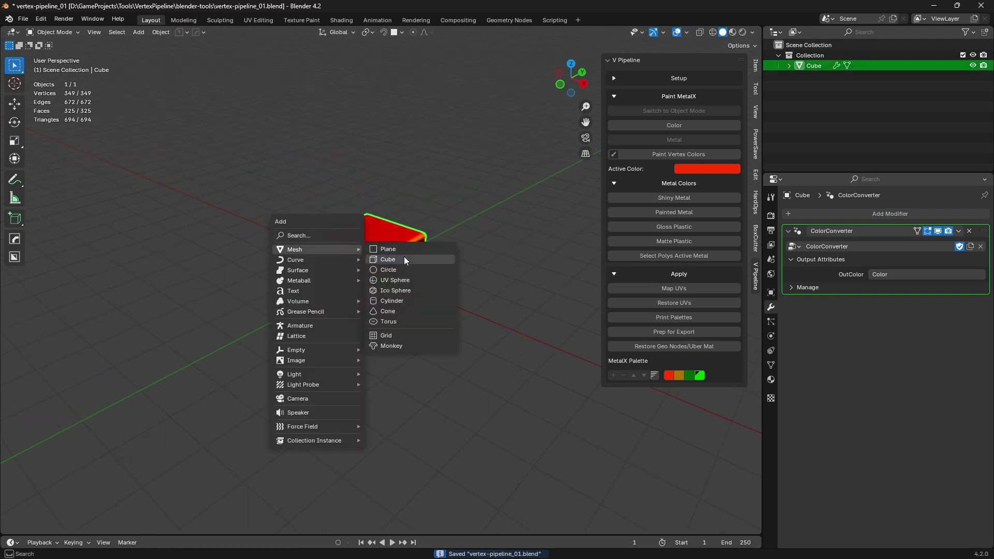
pyautogui.click(404, 256)
pyautogui.press('g')
pyautogui.press('y')
pyautogui.click(314, 287)
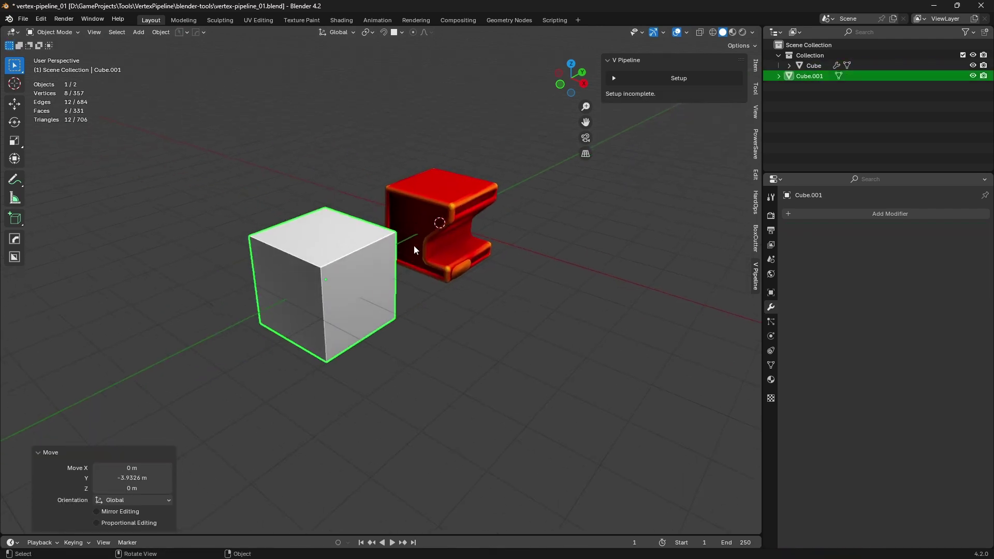
# - Run the V Pipeline setup on the new cube with the color name ColorX and metal/rough name MetalX
pyautogui.click(415, 253)
pyautogui.click(332, 275)
pyautogui.click(622, 80)
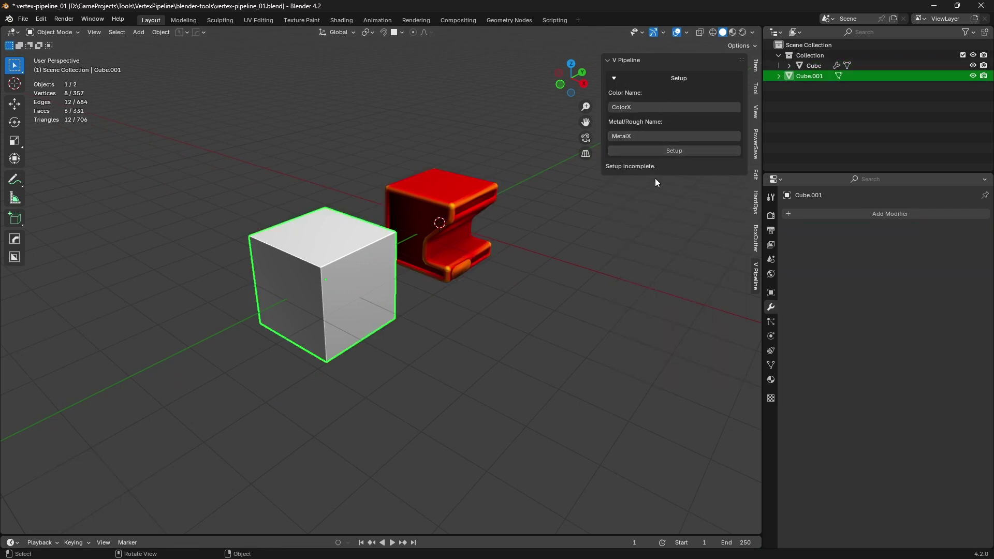
pyautogui.click(646, 150)
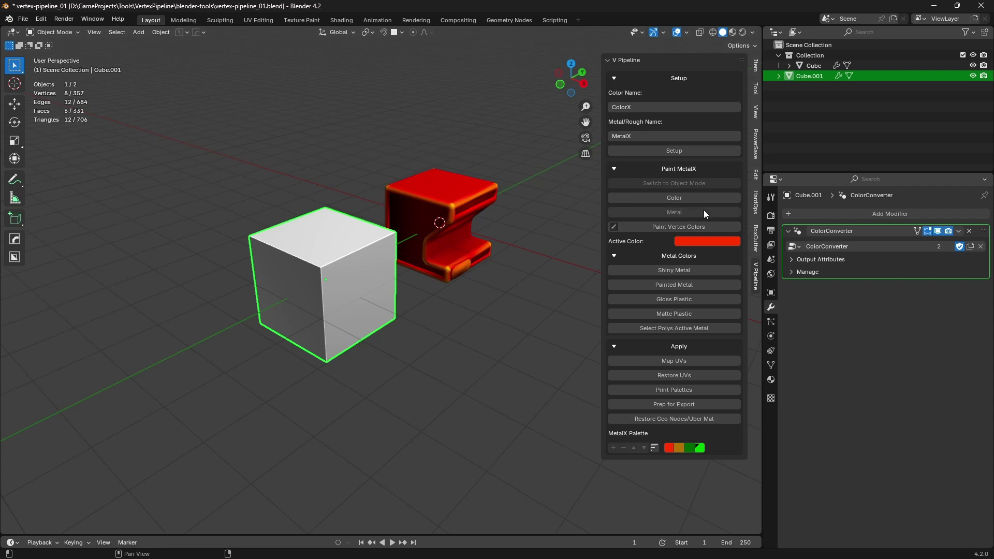
# - Check the new cube's color attributes and UberShader material, and set its ColorConverter OutColor attribute to Color
pyautogui.click(611, 77)
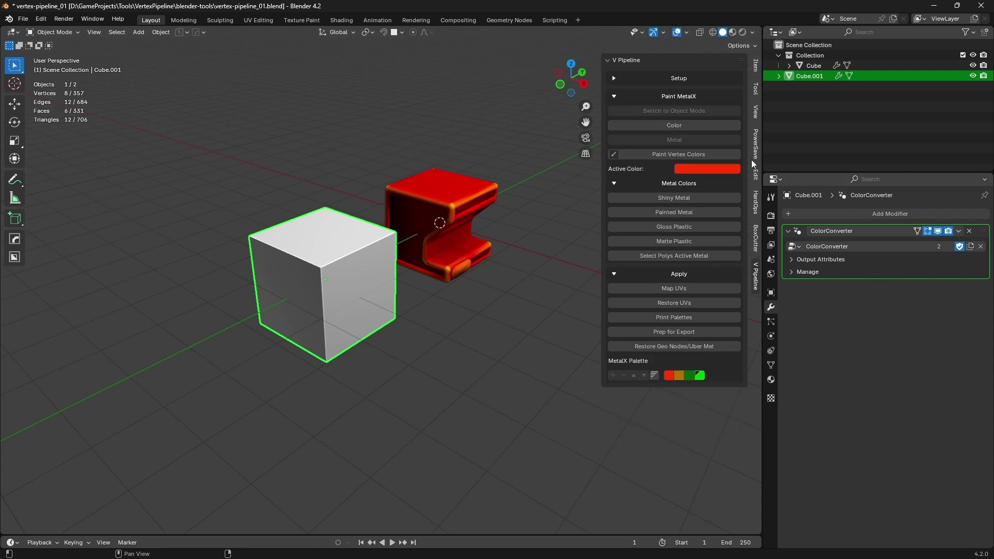
pyautogui.click(832, 259)
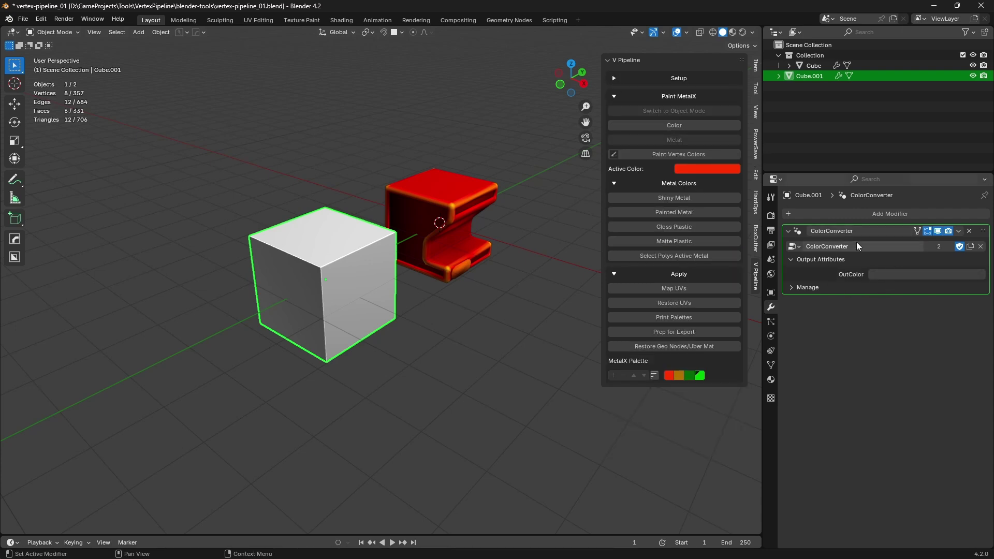
pyautogui.click(771, 365)
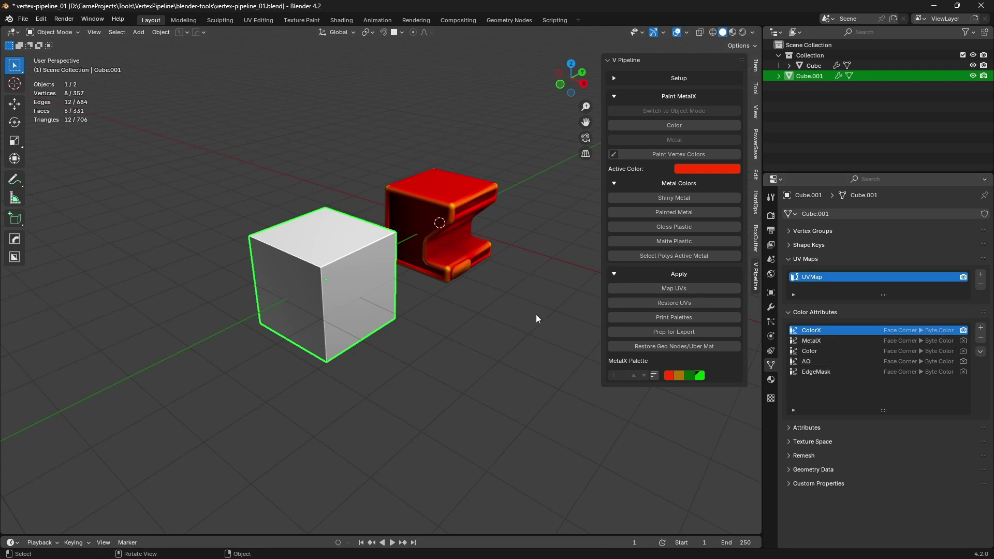
pyautogui.click(776, 379)
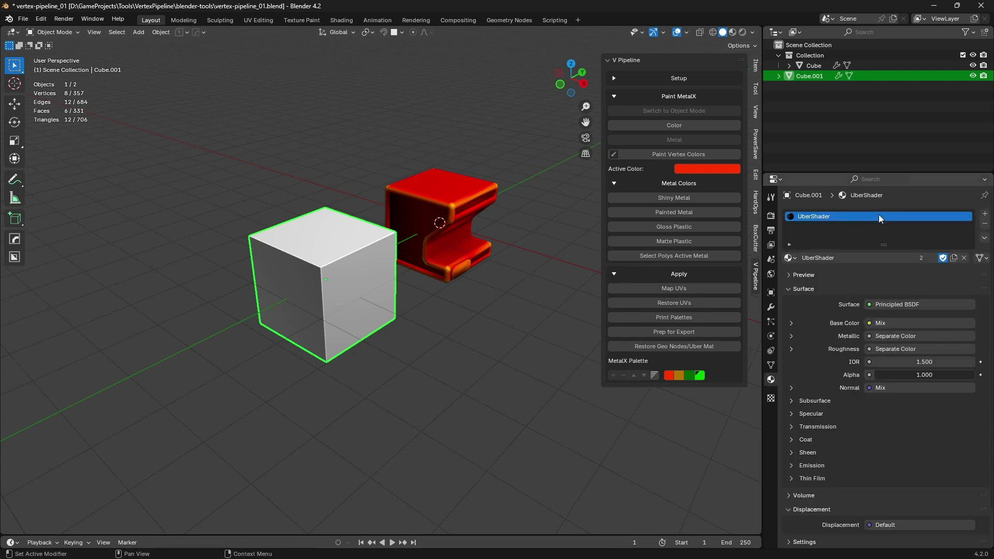
pyautogui.click(771, 308)
pyautogui.click(891, 274)
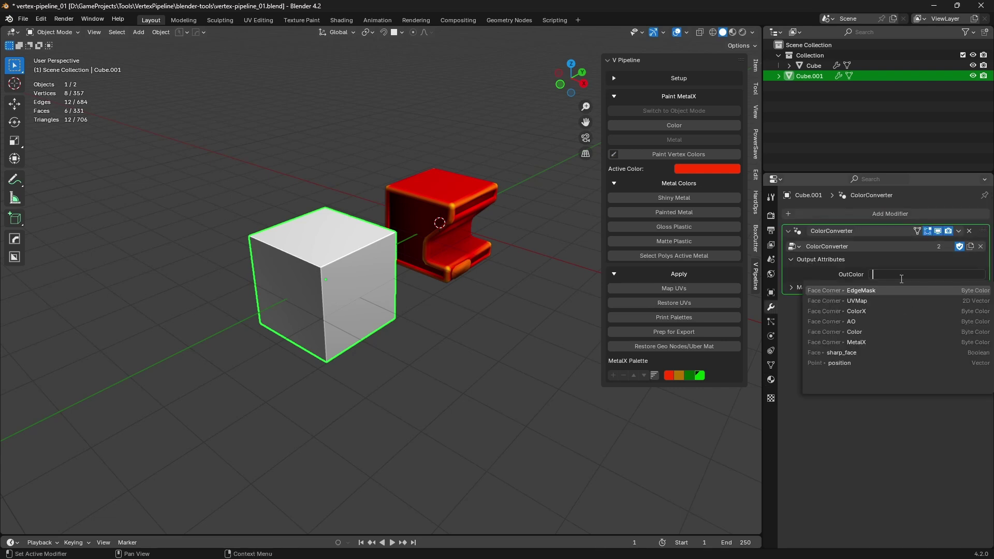
pyautogui.click(885, 332)
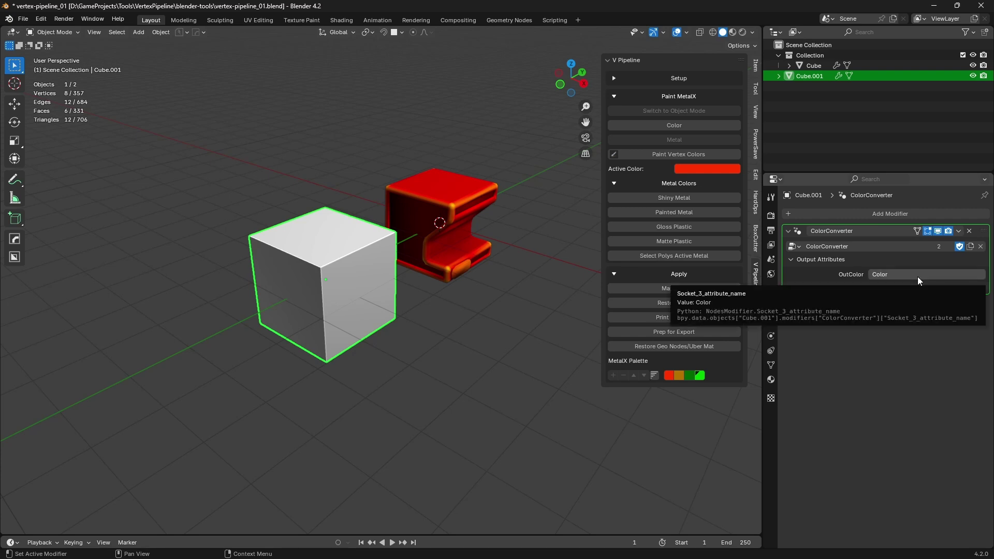
# - Paint the whole new cube's ColorX attribute with purple from the ColorX palette
pyautogui.scroll(2, 373, 306)
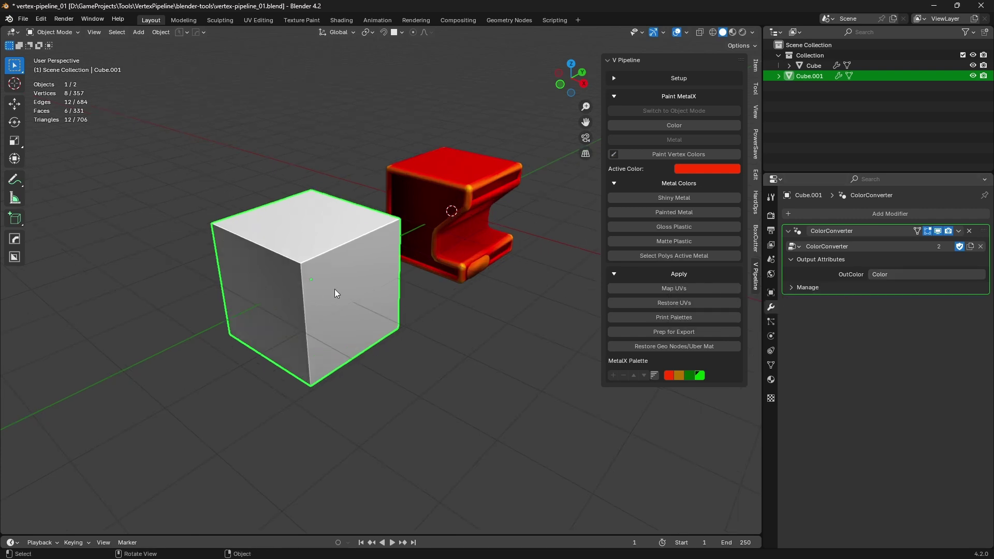
pyautogui.click(674, 126)
pyautogui.click(679, 303)
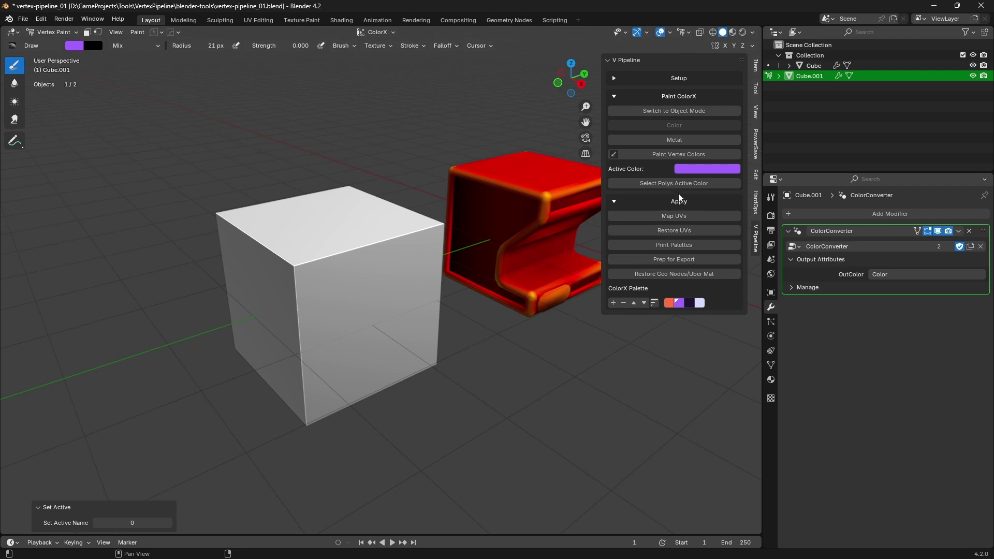
pyautogui.click(681, 155)
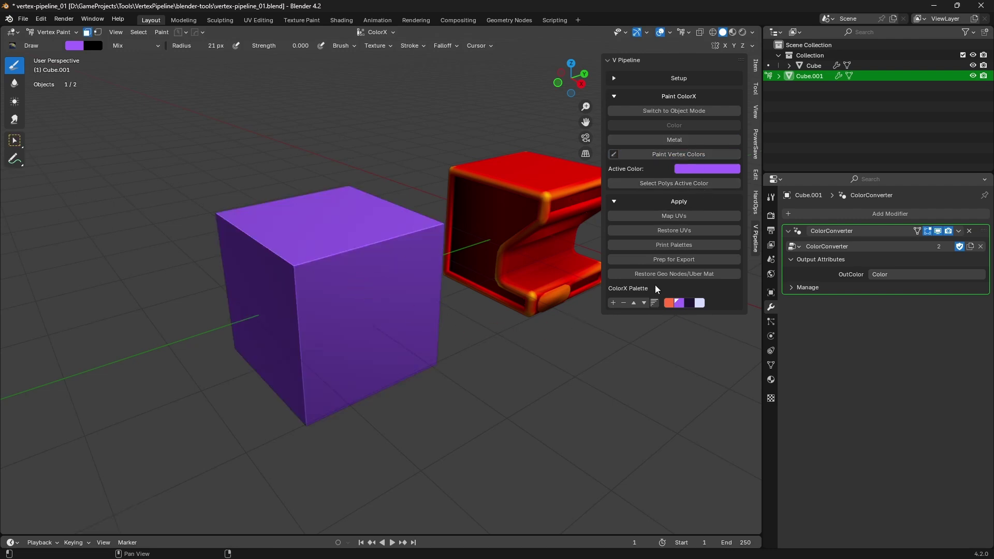
# - Mask off one side face of the new cube and paint it with orange from the ColorX palette
pyautogui.press('Tab')
pyautogui.press('Tab')
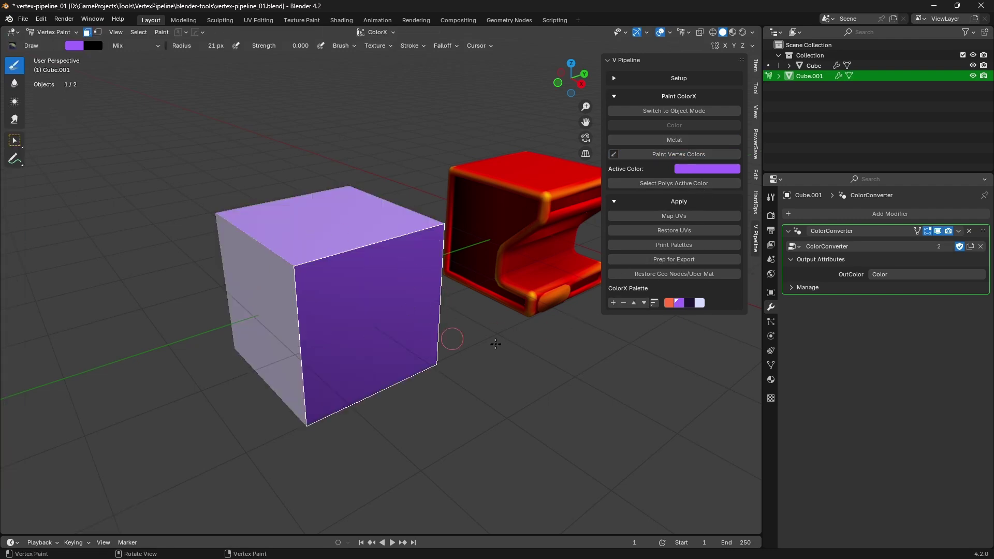
pyautogui.click(668, 303)
pyautogui.click(675, 155)
pyautogui.hotkey('ctrl', 'Tab')
pyautogui.moveTo(429, 379)
pyautogui.mouseDown(button='middle')
pyautogui.moveTo(448, 372)
pyautogui.moveTo(402, 321)
pyautogui.moveTo(415, 381)
pyautogui.mouseUp(button='middle')
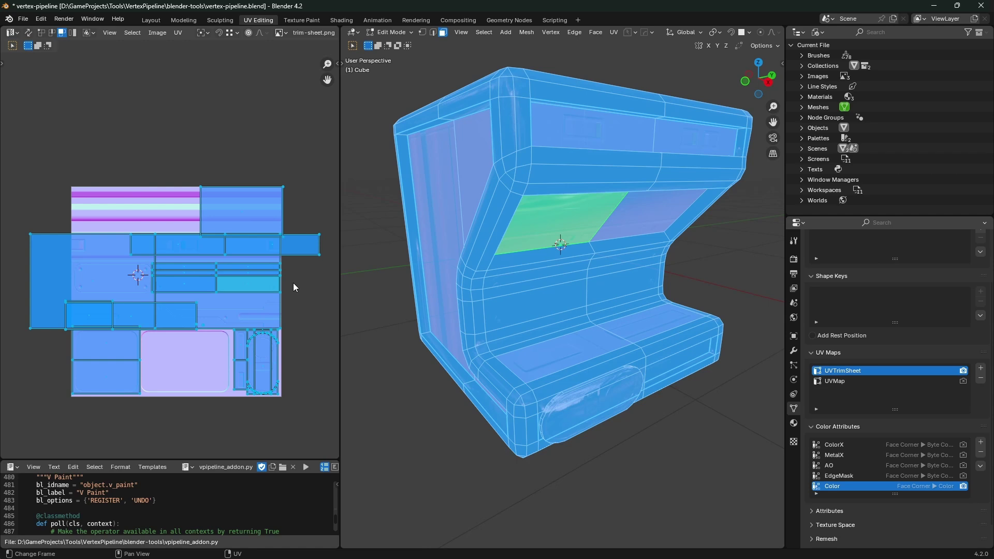
# - Scale all of the cabinet's UVTrimSheet UVs to 0 and move the resulting point across the trim sheet
pyautogui.hotkey('ctrl', 'z')
pyautogui.hotkey('ctrl', 'z')
pyautogui.press('s')
pyautogui.press('0')
pyautogui.press('Return')
pyautogui.press('g')
pyautogui.click(281, 252)
# - Reposition the collapsed UV point on the blank middle of the wide riveted panel in the trim sheet
pyautogui.scroll(5, 227, 316)
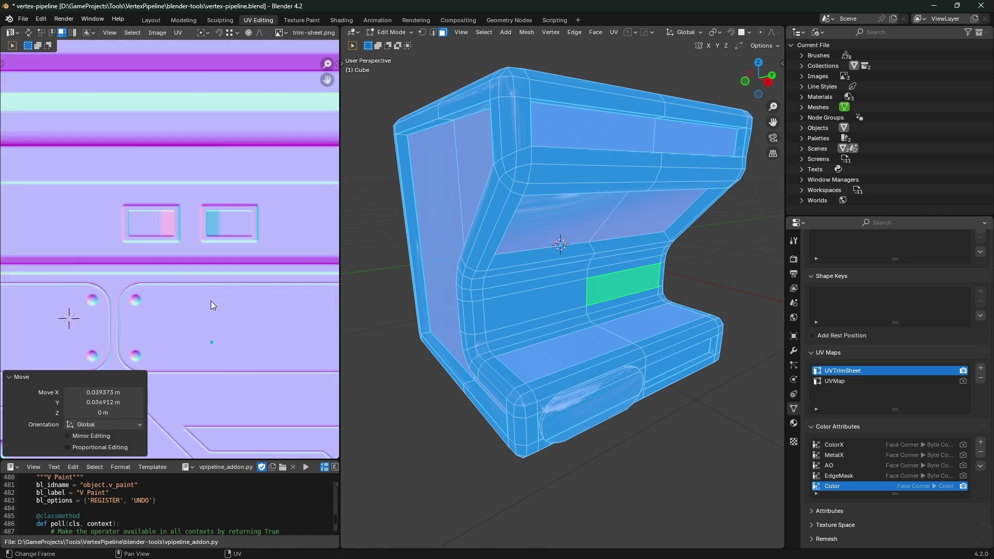
pyautogui.press('g')
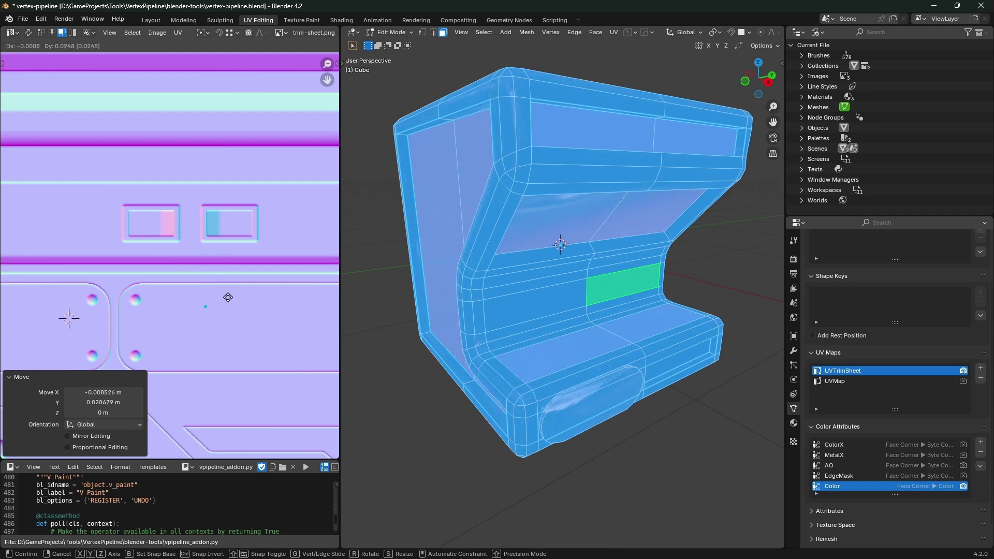
pyautogui.click(210, 317)
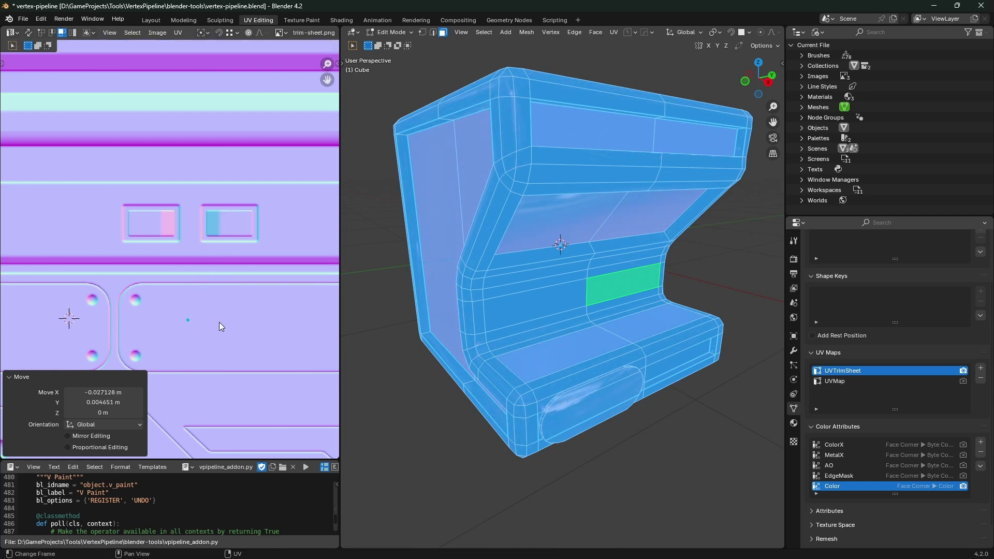
pyautogui.scroll(-4, 223, 314)
pyautogui.press('Tab')
# - Inspect the cabinet's shading with and without the mesh overlay, from the front around to the back
pyautogui.press('Tab')
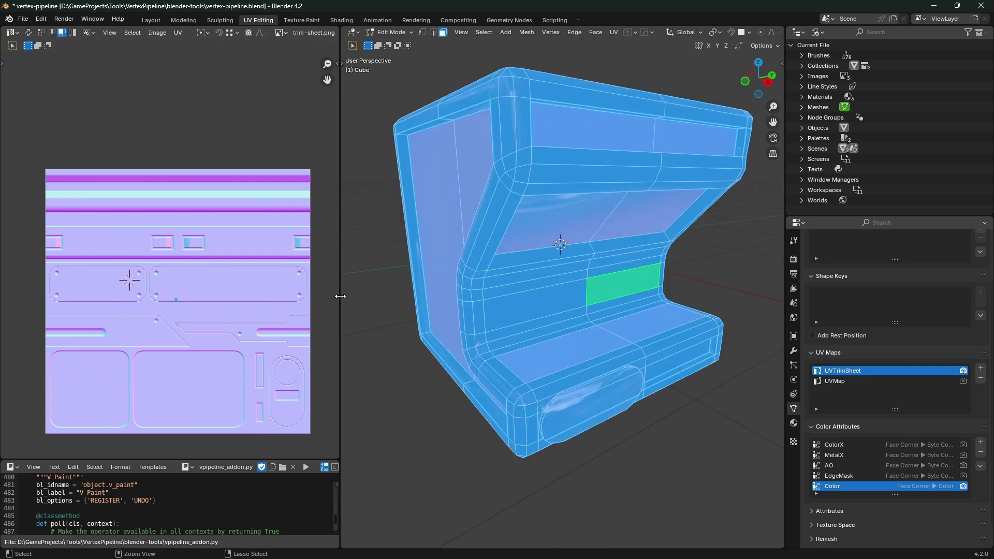
pyautogui.press('Tab')
pyautogui.press('Tab')
pyautogui.press('Tab')
pyautogui.moveTo(492, 259); pyautogui.dragTo(503, 289, button='middle')
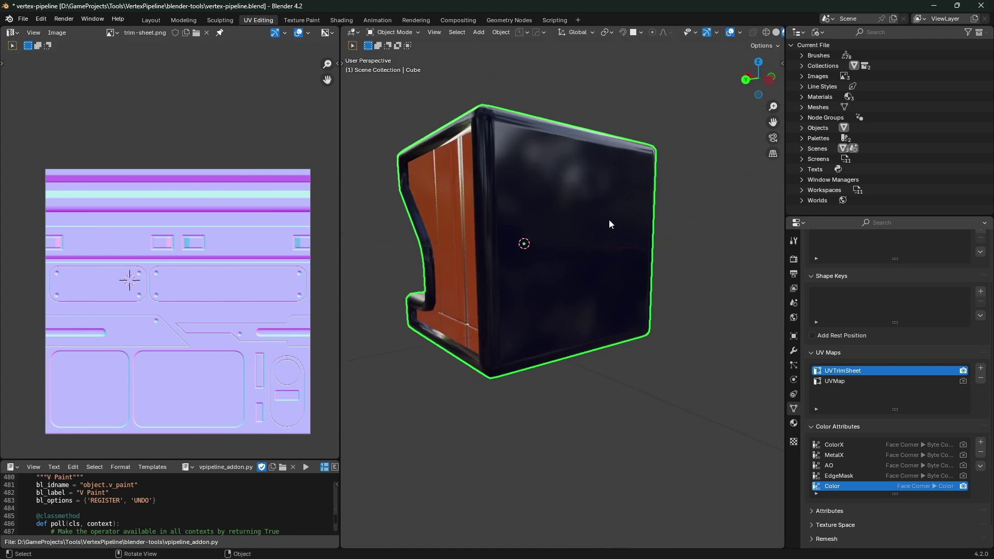
# - Select the two large faces on the cabinet's back and unwrap them
pyautogui.press('Tab')
pyautogui.press('Tab')
pyautogui.scroll(1, 585, 244)
pyautogui.press('Tab')
pyautogui.click(562, 224)
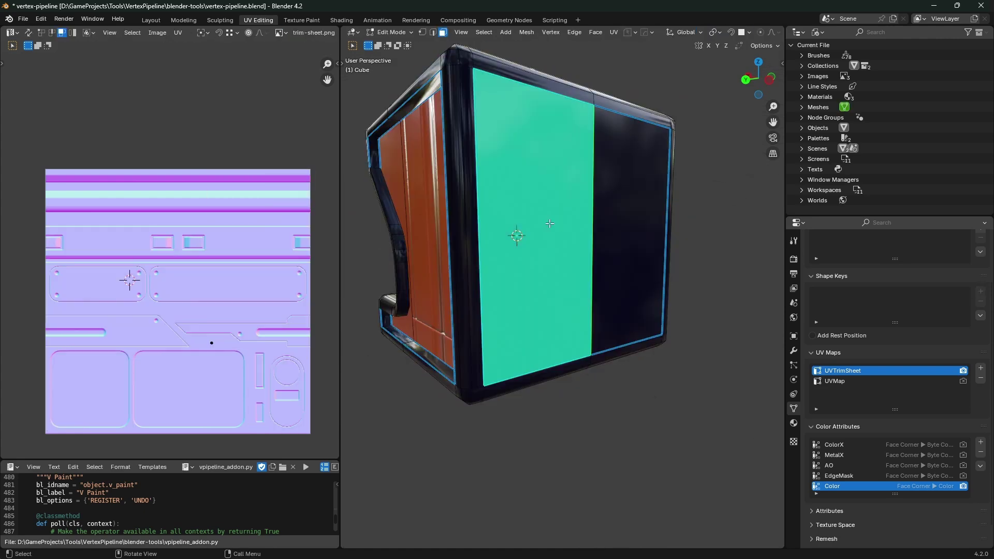
pyautogui.keyDown('shift'); pyautogui.click(655, 226); pyautogui.keyUp('shift')
pyautogui.press('Tab')
pyautogui.press('Tab')
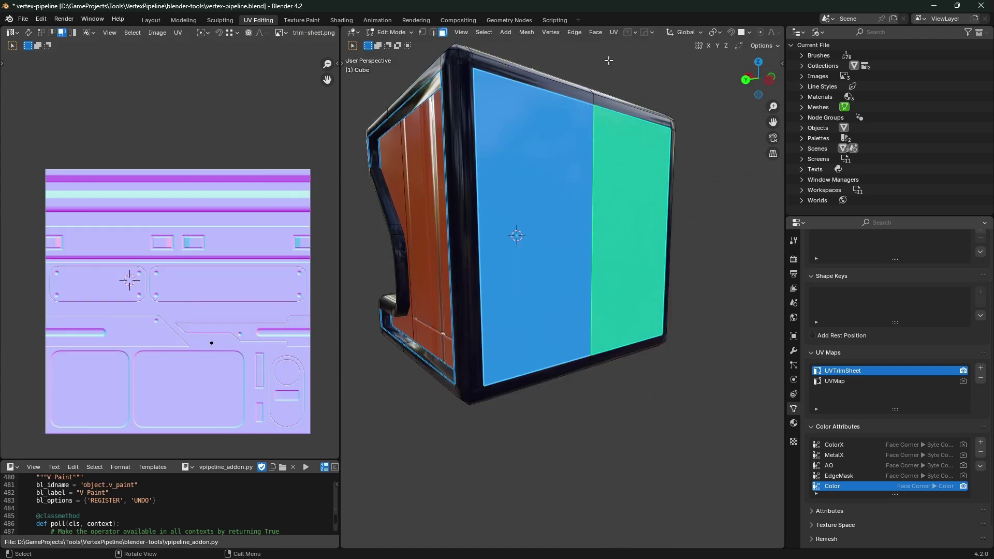
pyautogui.click(614, 35)
pyautogui.click(620, 44)
# - Shrink and move the UVs of the back face nearest the orange side so they frame the small recessed box with the pink insert
pyautogui.scroll(-2, 262, 286)
pyautogui.press('s')
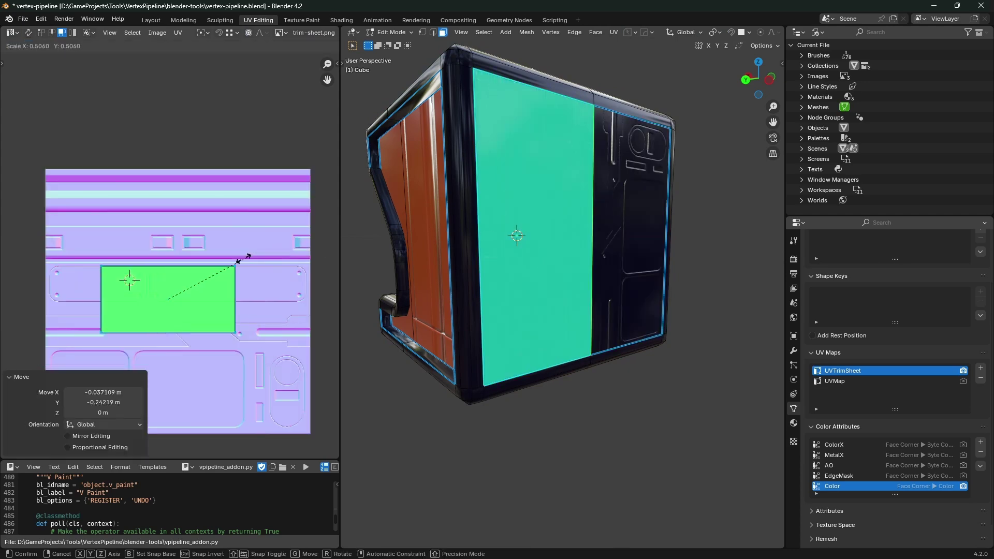
pyautogui.click(216, 273)
pyautogui.press('g')
pyautogui.click(238, 226)
pyautogui.press('s')
pyautogui.click(222, 227)
pyautogui.press('g')
pyautogui.click(139, 216)
pyautogui.press('s')
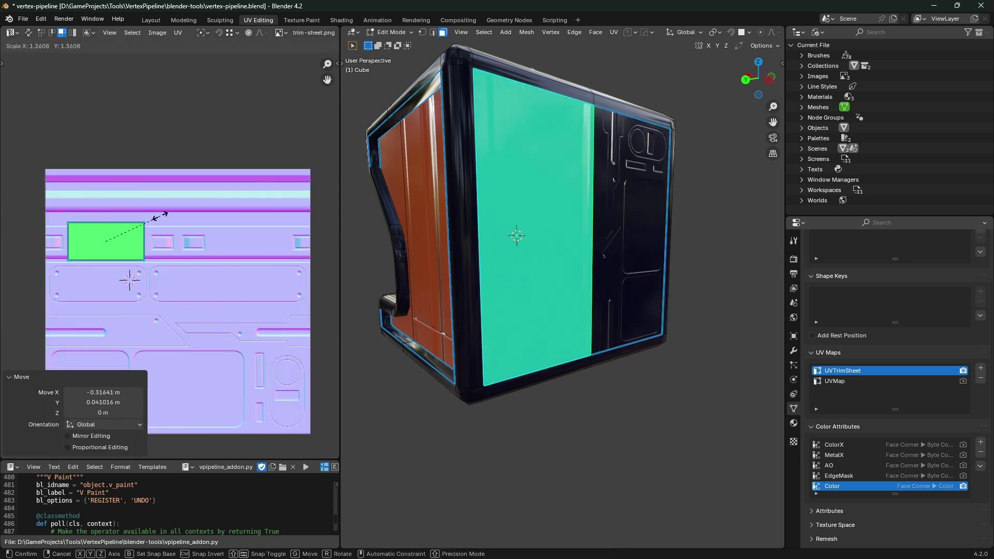
pyautogui.click(136, 221)
pyautogui.press('g')
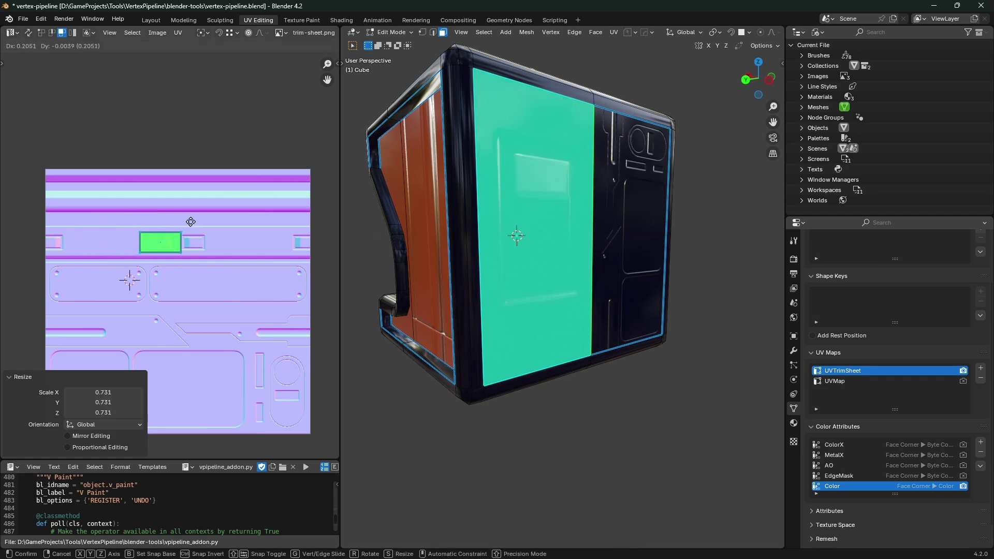
pyautogui.click(191, 221)
# - Select only the back face beside the newly detailed panel and unwrap it
pyautogui.press('Tab')
pyautogui.moveTo(573, 253); pyautogui.dragTo(526, 239, button='middle')
pyautogui.press('Tab')
pyautogui.click(640, 262)
pyautogui.moveTo(635, 158)
pyautogui.mouseDown(button='middle')
pyautogui.moveTo(602, 157)
pyautogui.moveTo(635, 158)
pyautogui.mouseUp(button='middle')
pyautogui.click(619, 35)
pyautogui.click(627, 44)
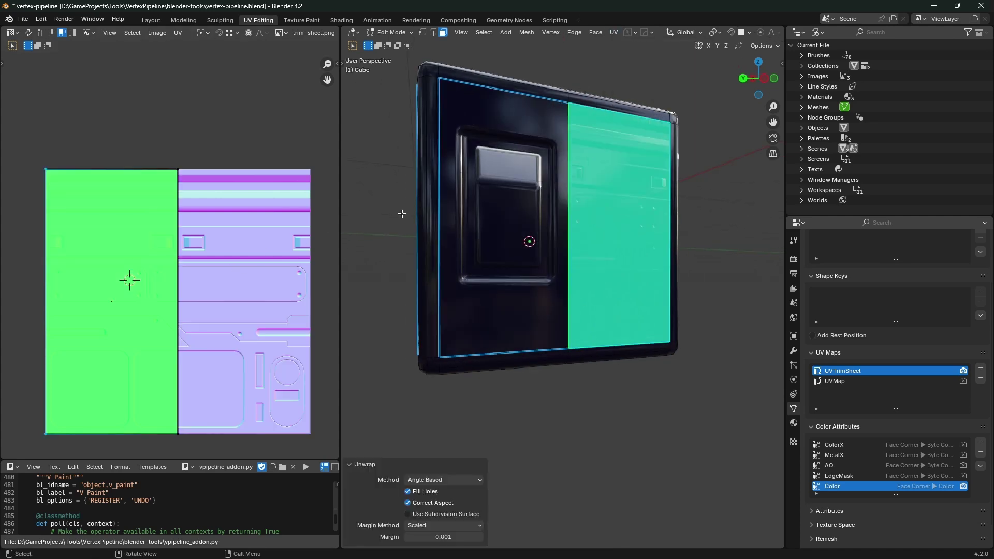
# - Scale that back face's UVs to 0 and move the point about 0.06 in X and -0.03 in Y to a blank trim-sheet area
pyautogui.press('a')
pyautogui.press('s')
pyautogui.press('0')
pyautogui.press('Return')
pyautogui.press('g')
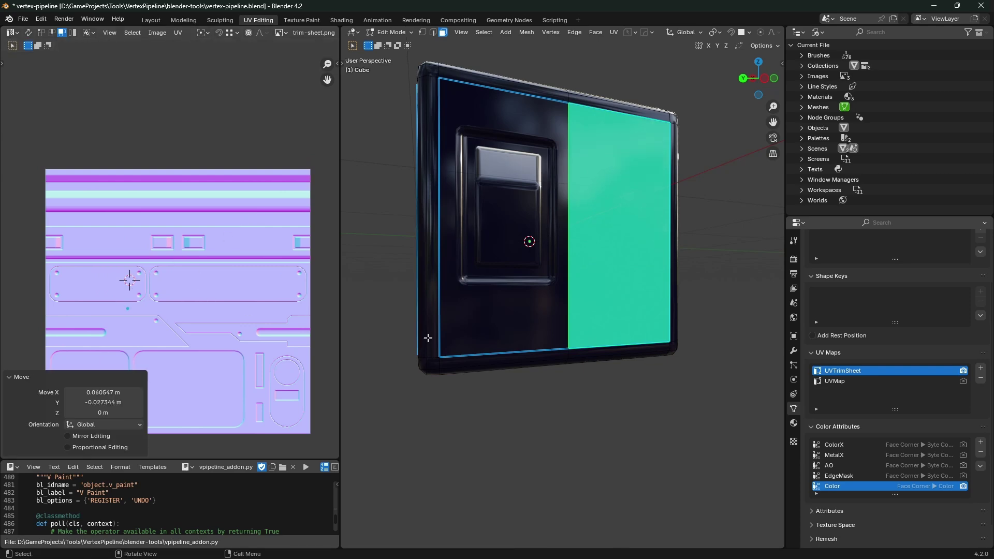
pyautogui.click(205, 290)
pyautogui.press('Tab')
pyautogui.moveTo(679, 254)
pyautogui.mouseDown(button='middle')
pyautogui.moveTo(657, 228)
pyautogui.moveTo(692, 240)
pyautogui.mouseUp(button='middle')
pyautogui.scroll(3, 621, 255)
pyautogui.moveTo(617, 255); pyautogui.dragTo(647, 303, button='middle')
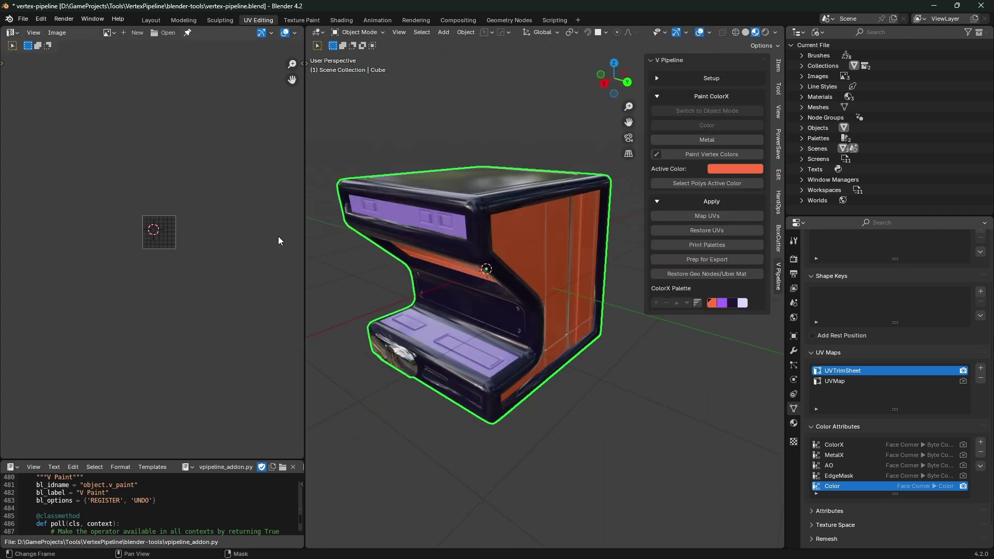
pyautogui.scroll(5, 207, 254)
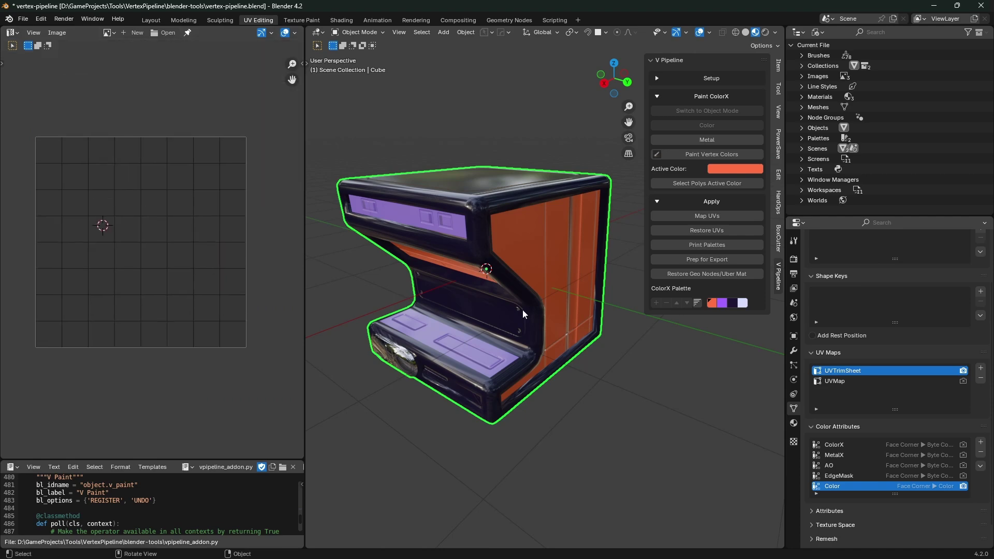
# - Run Map UVs on the cabinet and open its mesh for editing
pyautogui.press('Tab')
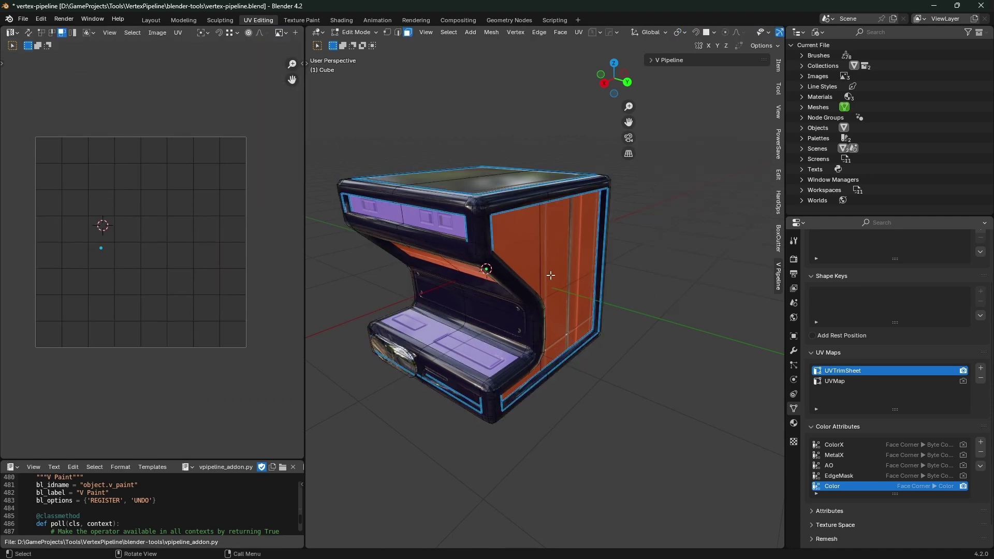
pyautogui.press('Tab')
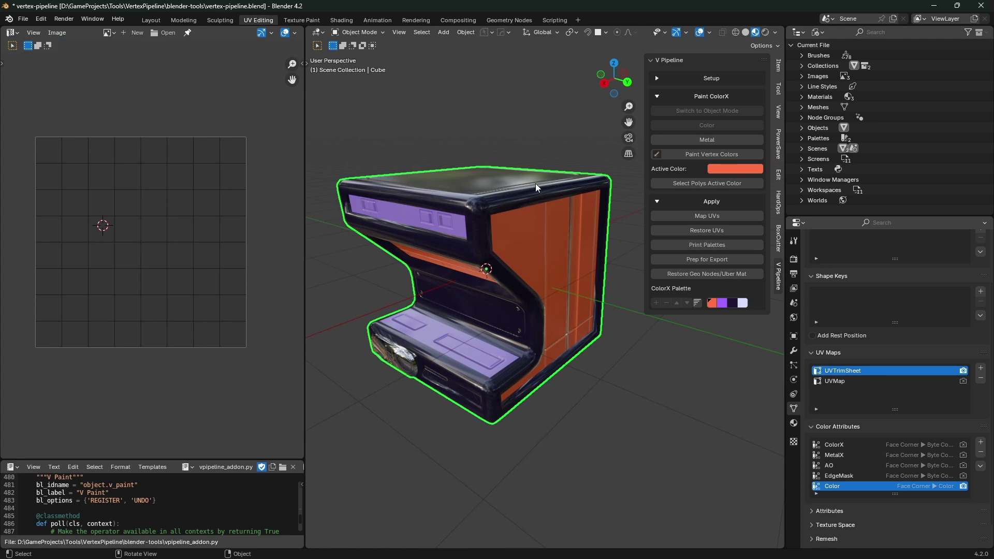
pyautogui.click(718, 214)
pyautogui.press('Tab')
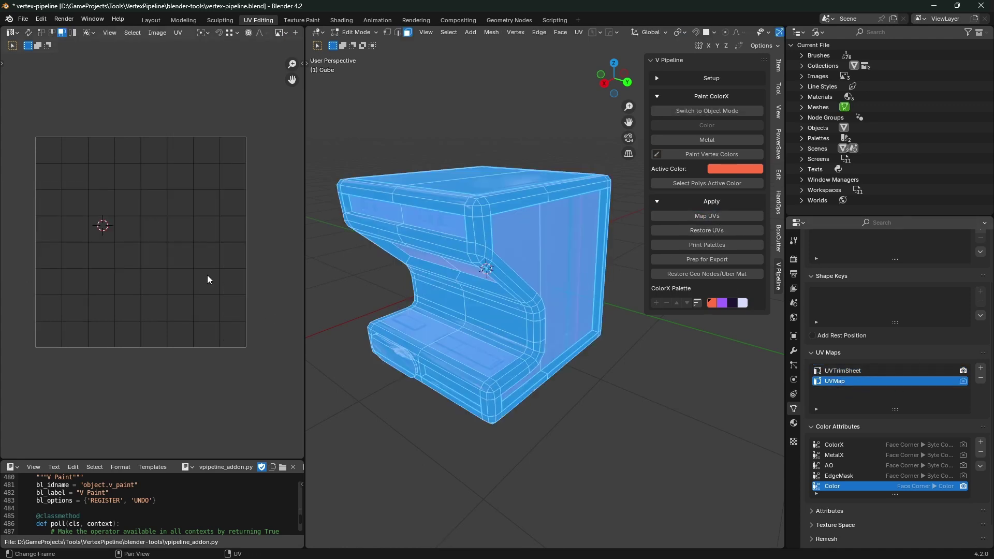
# - Examine where the cabinet's UVMap islands sit relative to the UV tile, and compare them with the colors on the model
pyautogui.scroll(-6, 223, 259)
pyautogui.scroll(6, 232, 228)
pyautogui.scroll(-6, 202, 258)
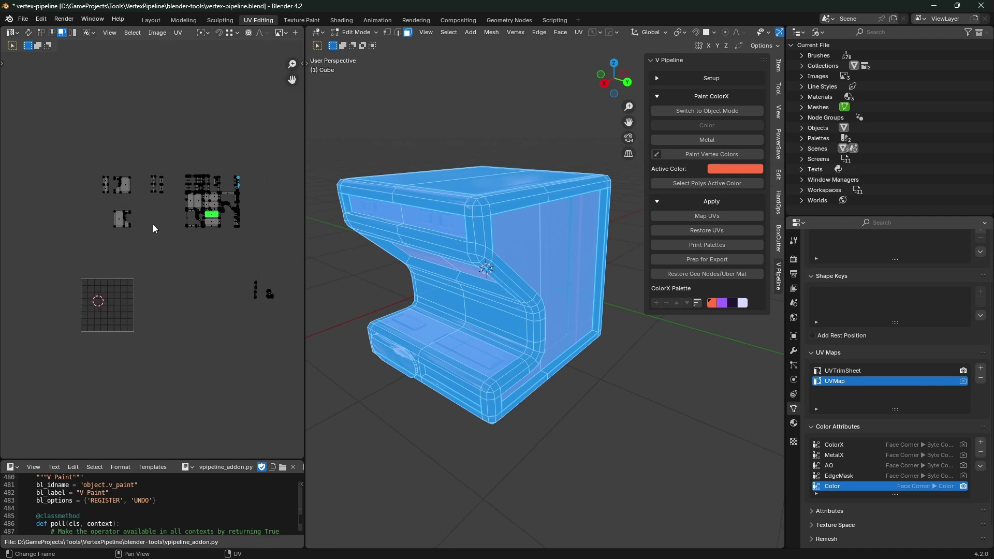
pyautogui.scroll(1, 157, 233)
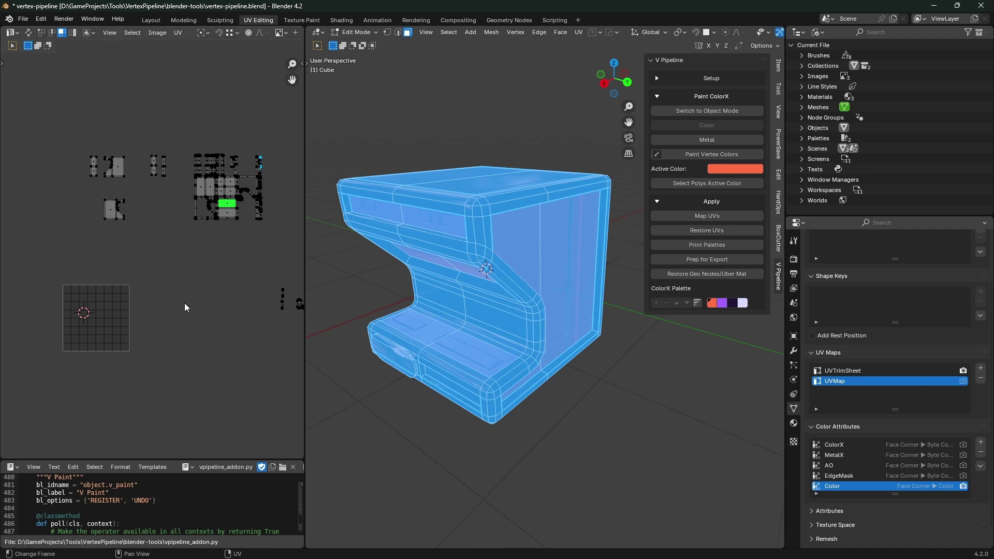
pyautogui.scroll(-1, 155, 311)
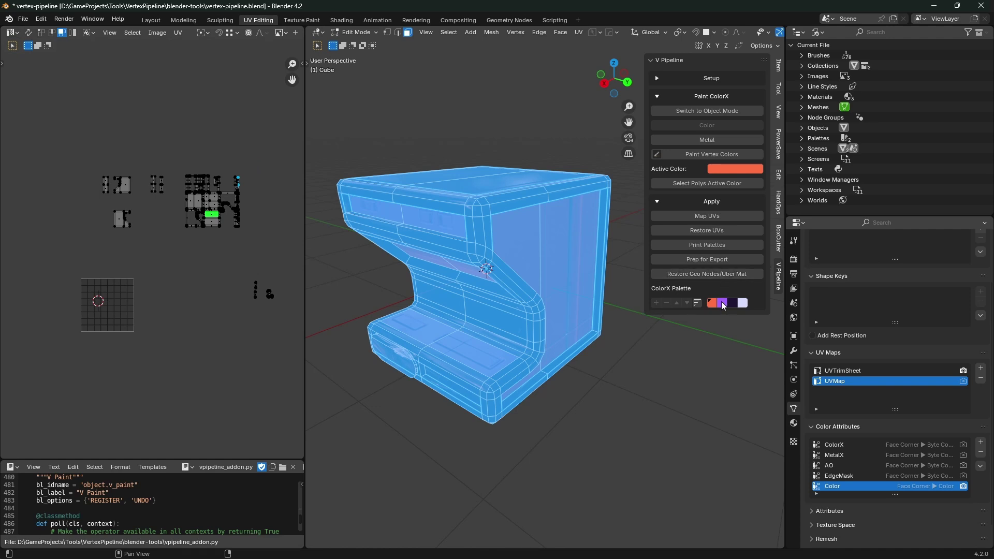
pyautogui.scroll(1, 197, 306)
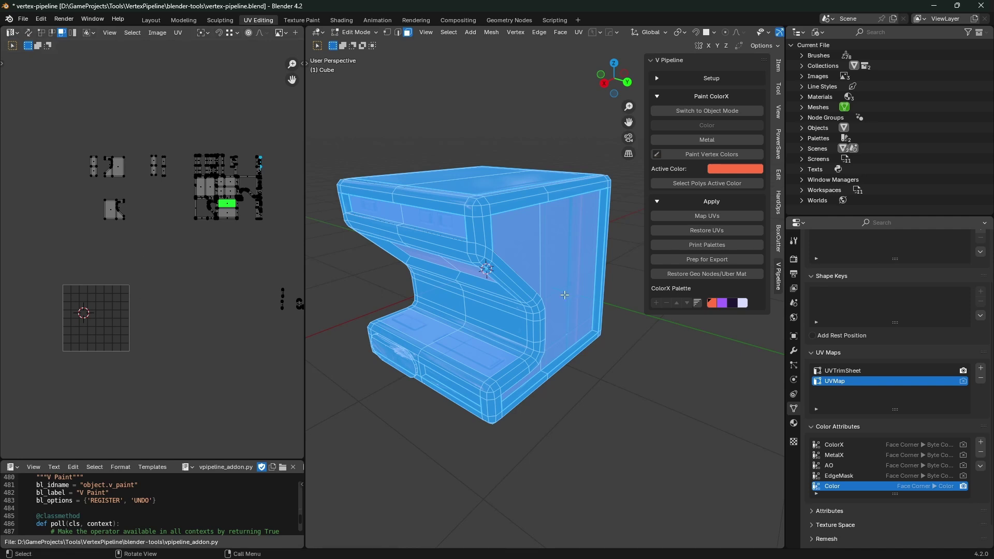
pyautogui.press('Tab')
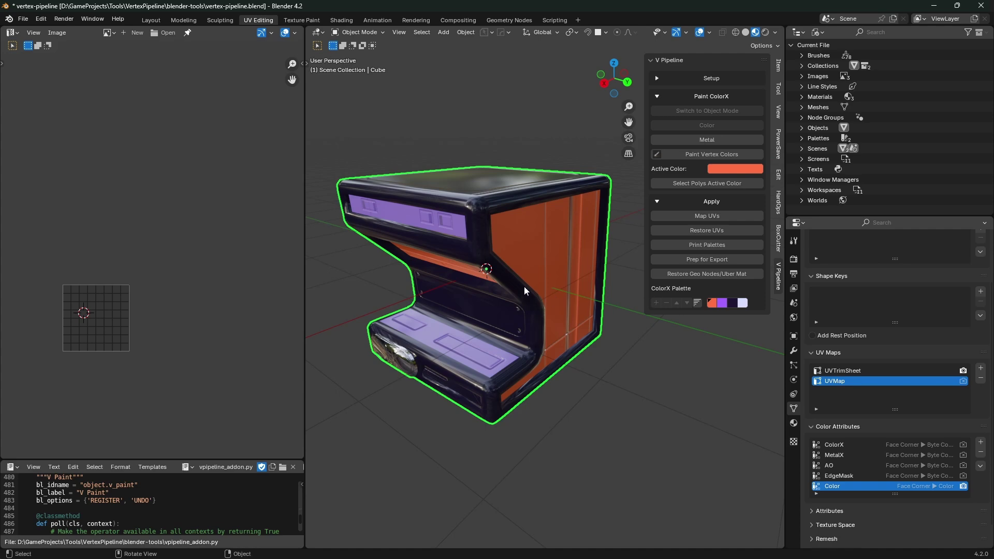
pyautogui.moveTo(524, 285); pyautogui.dragTo(520, 334, button='middle')
pyautogui.press('Tab')
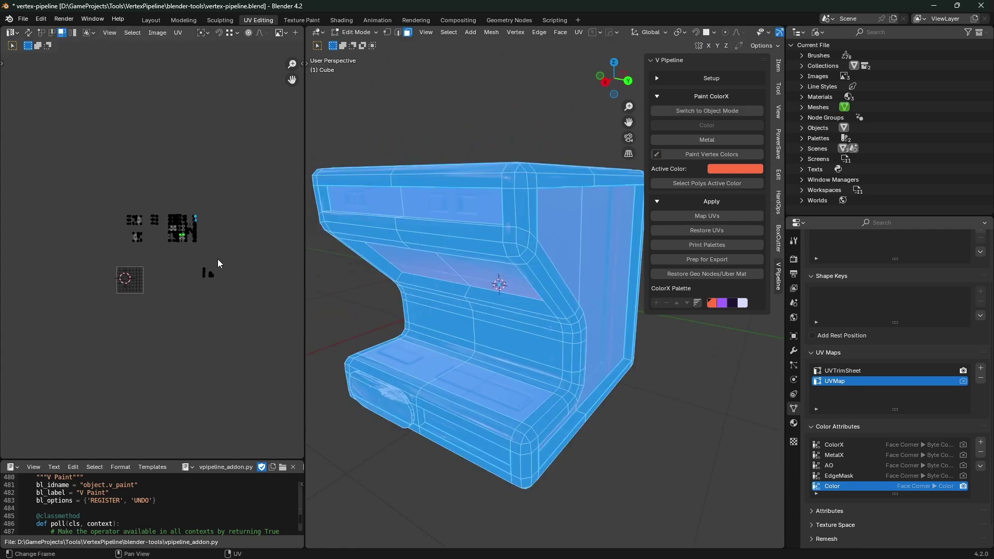
pyautogui.press('Tab')
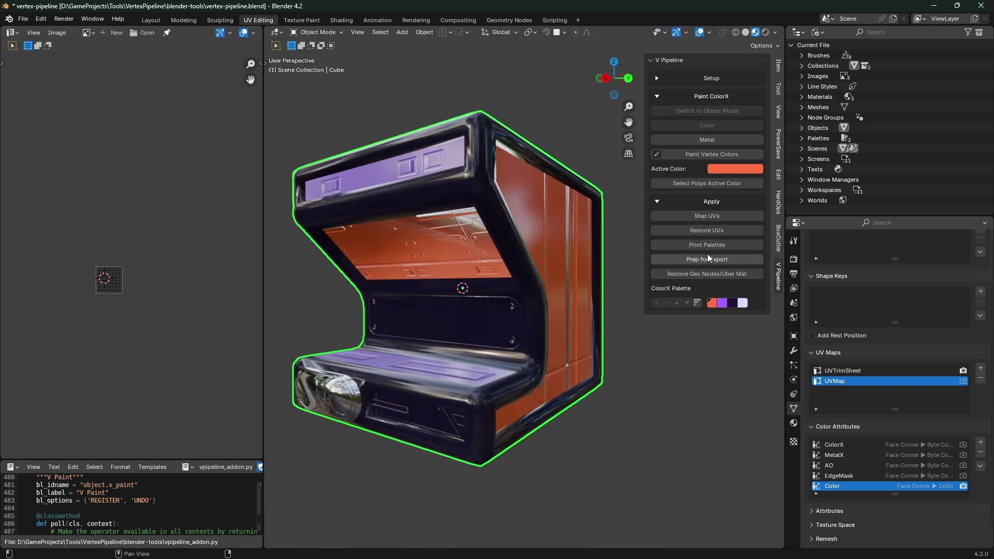
# - Restore the cabinet's UVs, make UVMap the active UV map and select all of its islands
pyautogui.click(715, 229)
pyautogui.scroll(4, 171, 245)
pyautogui.scroll(5, 126, 258)
pyautogui.click(890, 372)
pyautogui.click(885, 381)
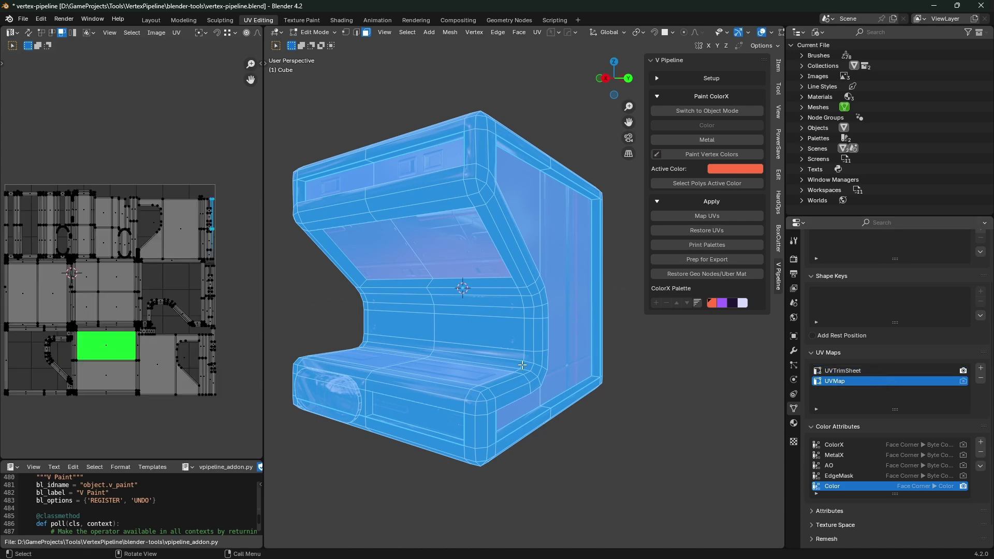
pyautogui.press('a')
pyautogui.scroll(2, 259, 253)
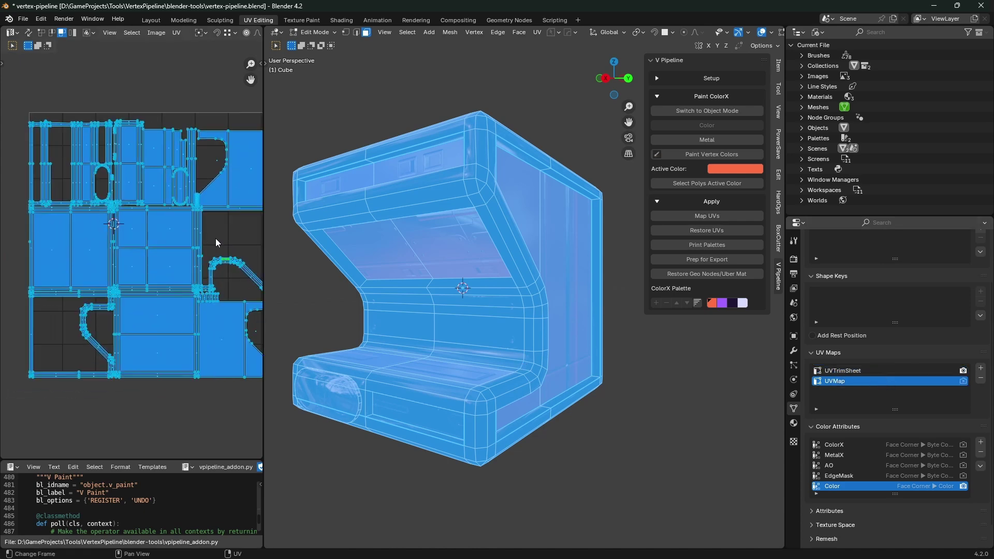
# - Widen the UV editor, examine the restored UVMap islands against the UV tile, and return the cabinet to Object Mode
pyautogui.moveTo(263, 253); pyautogui.dragTo(400, 251)
pyautogui.scroll(1, 343, 260)
pyautogui.click(295, 254)
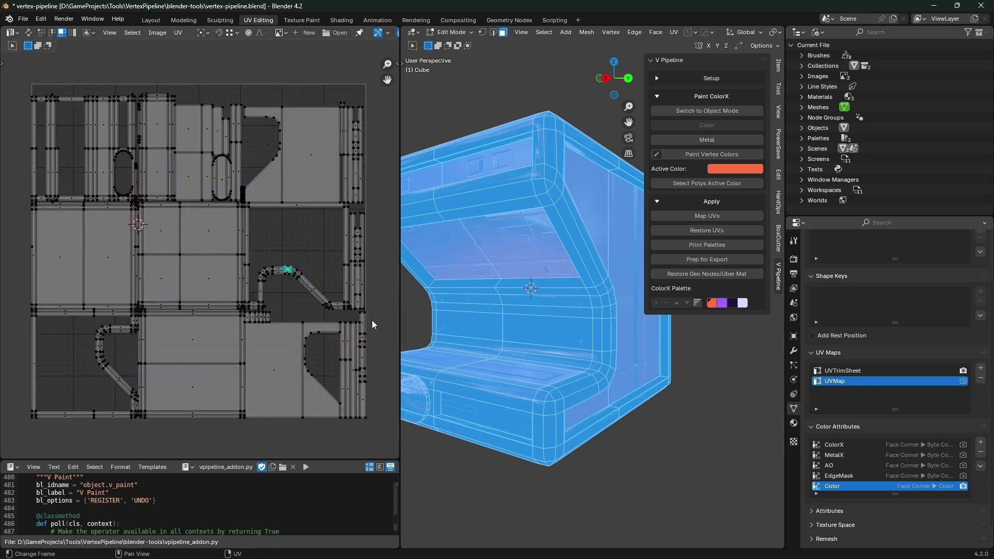
pyautogui.click(542, 292)
pyautogui.press('Tab')
pyautogui.scroll(-4, 538, 306)
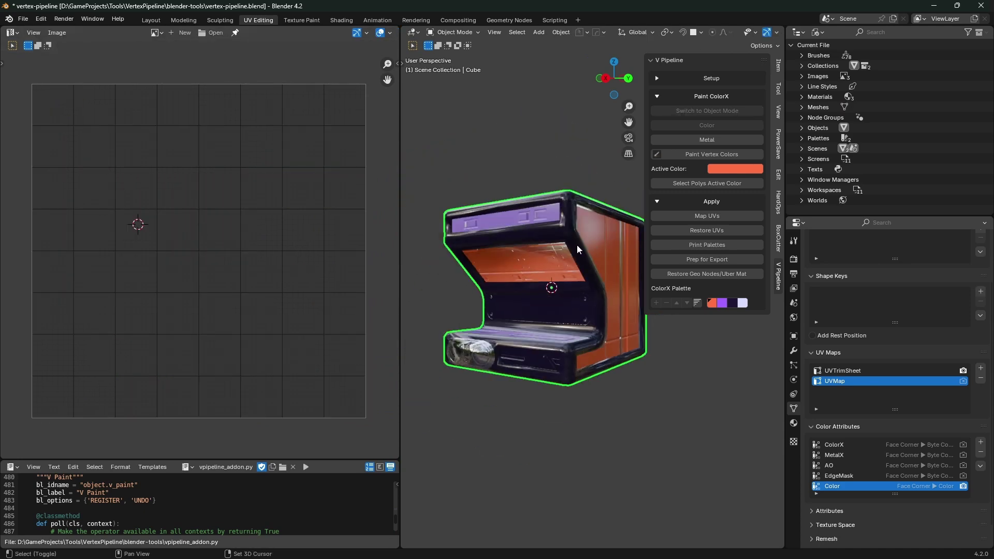
# - Run Map UVs on the cabinet again and open its mesh for editing with all faces selected
pyautogui.click(676, 217)
pyautogui.press('Tab')
pyautogui.press('a')
pyautogui.scroll(-5, 306, 259)
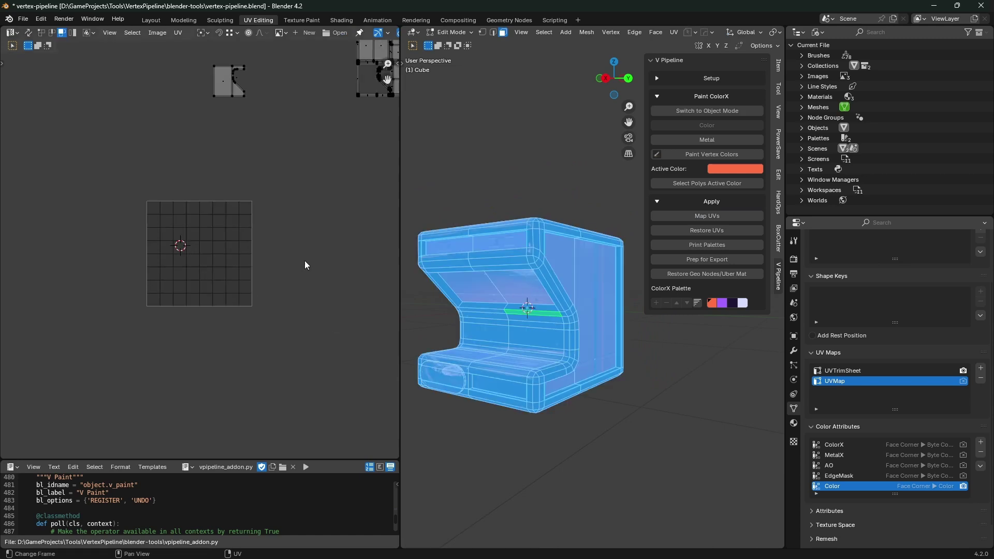
# - Examine how the mapped UVMap islands are distributed around the UV tile, inspect one group up close, and leave mesh editing
pyautogui.moveTo(303, 233); pyautogui.dragTo(241, 296, button='middle')
pyautogui.scroll(-3, 241, 296)
pyautogui.scroll(3, 256, 303)
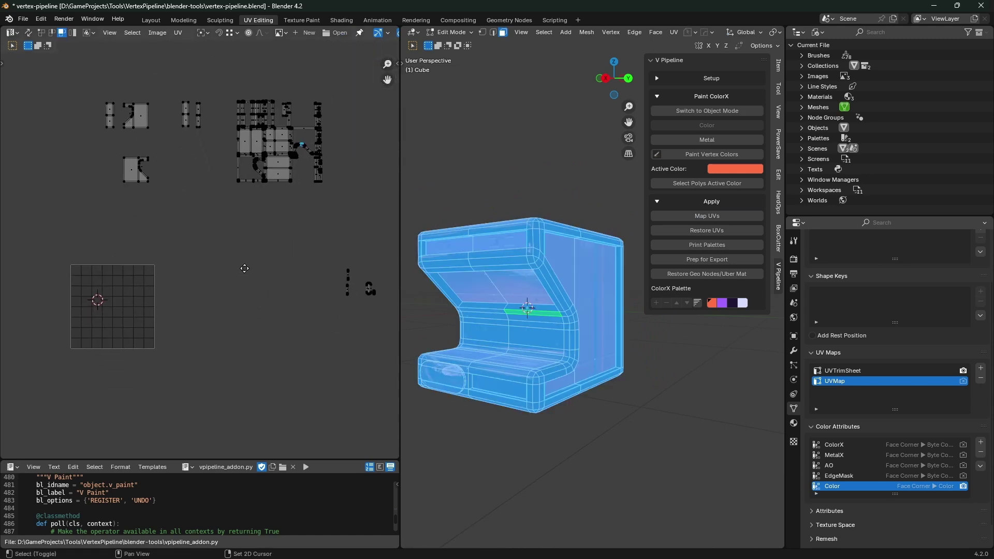
pyautogui.press('Tab')
pyautogui.press('Tab')
pyautogui.moveTo(402, 293); pyautogui.dragTo(426, 290)
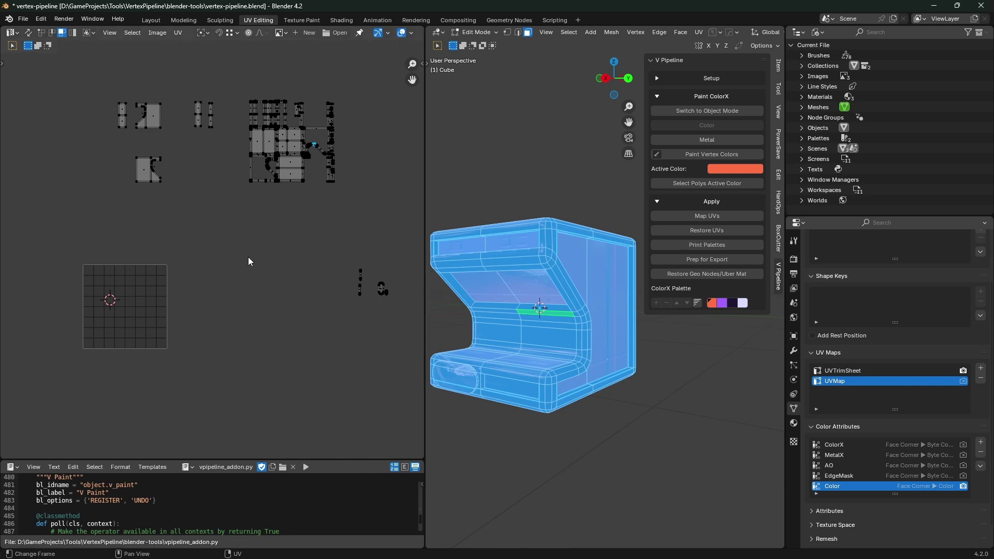
pyautogui.click(324, 225)
pyautogui.scroll(2, 274, 178)
pyautogui.moveTo(288, 169); pyautogui.dragTo(298, 299, button='middle')
pyautogui.press('1')
pyautogui.scroll(4, 290, 239)
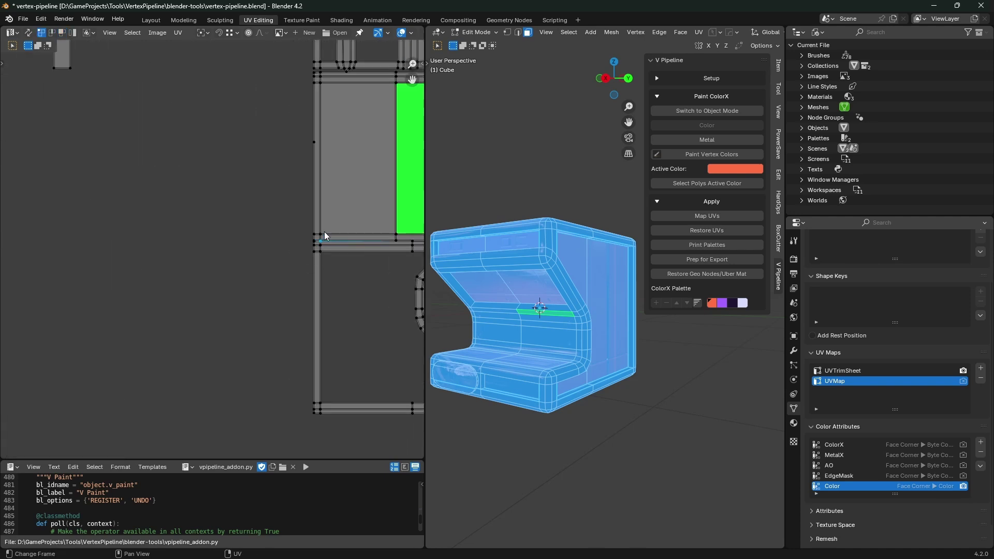
pyautogui.click(324, 234)
pyautogui.scroll(-7, 346, 241)
pyautogui.scroll(-2, 290, 290)
pyautogui.press('Tab')
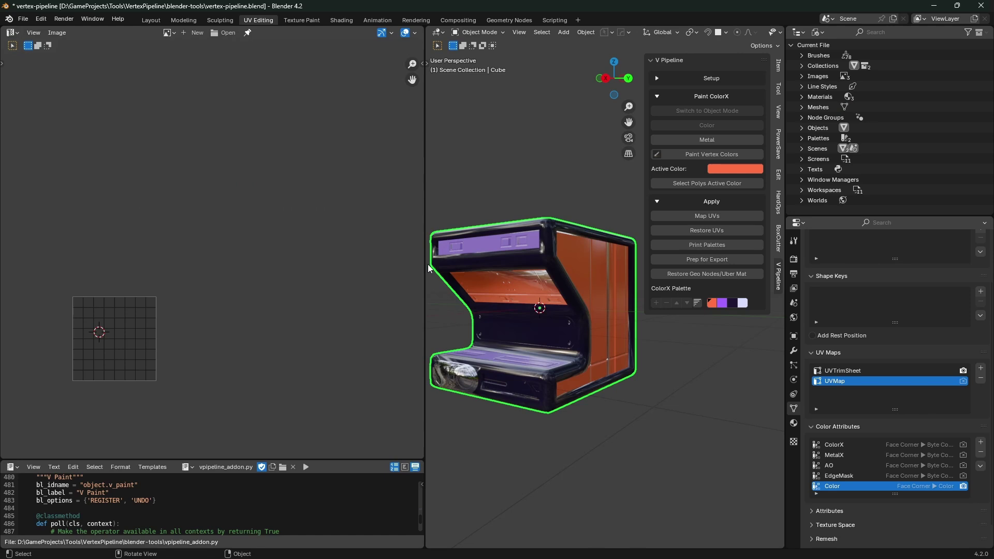
# - Shrink the UV editor and save vertex-pipeline.blend, with the cabinet shown in the Layout workspace
pyautogui.moveTo(425, 266); pyautogui.dragTo(343, 266)
pyautogui.hotkey('ctrl', 's')
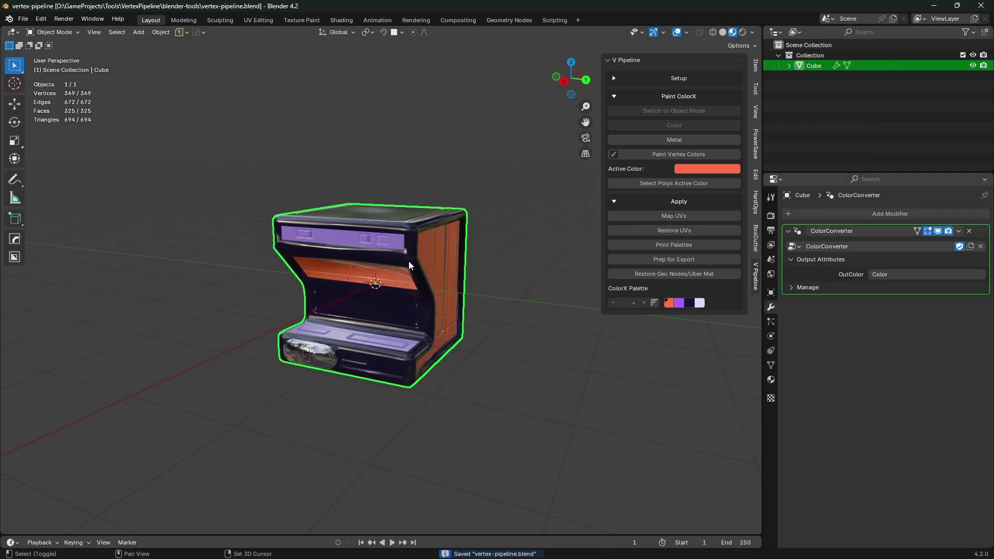
pyautogui.moveTo(440, 250); pyautogui.dragTo(469, 238, button='middle')
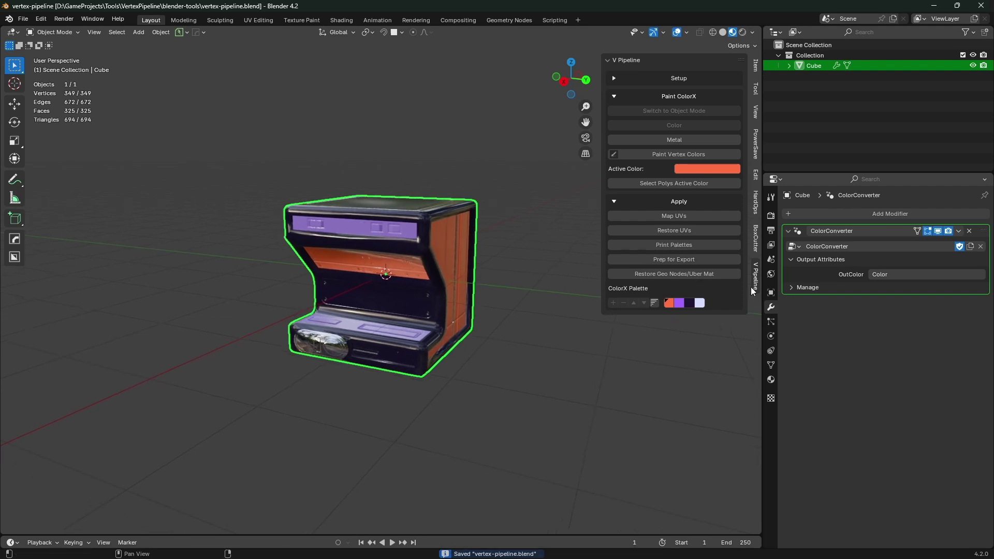
# - Review the cabinet's UberShader material and ColorConverter modifier, and run Prep for Export on the cabinet
pyautogui.click(771, 380)
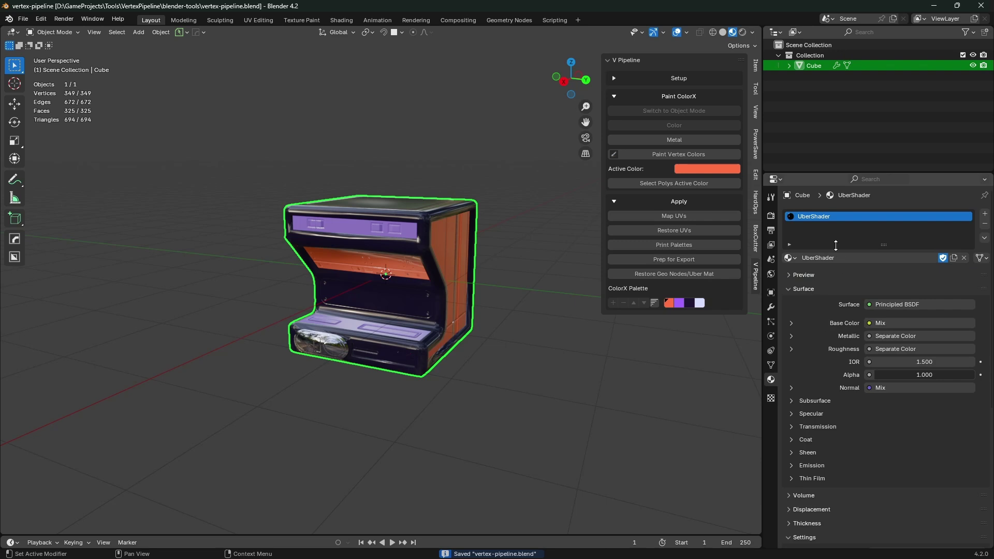
pyautogui.click(771, 308)
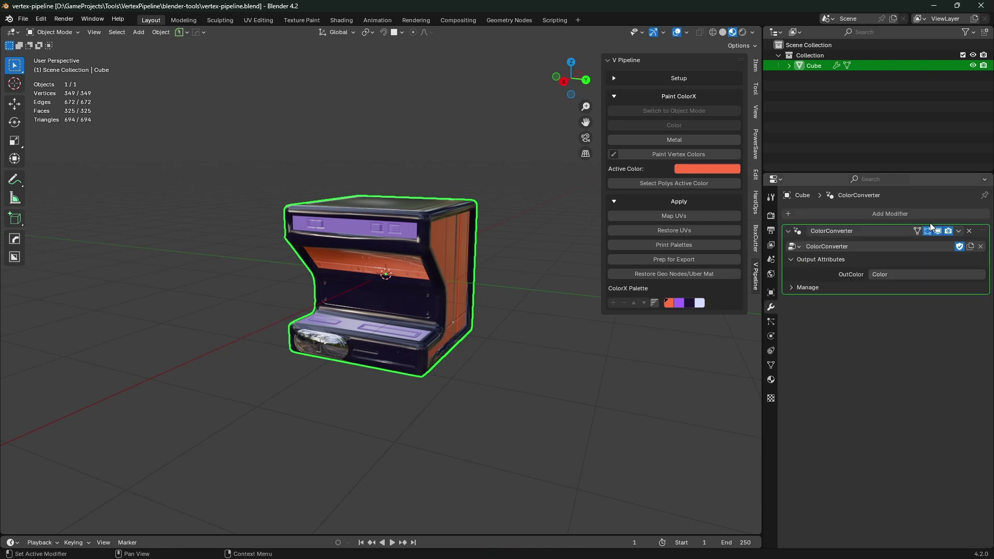
pyautogui.scroll(1, 507, 277)
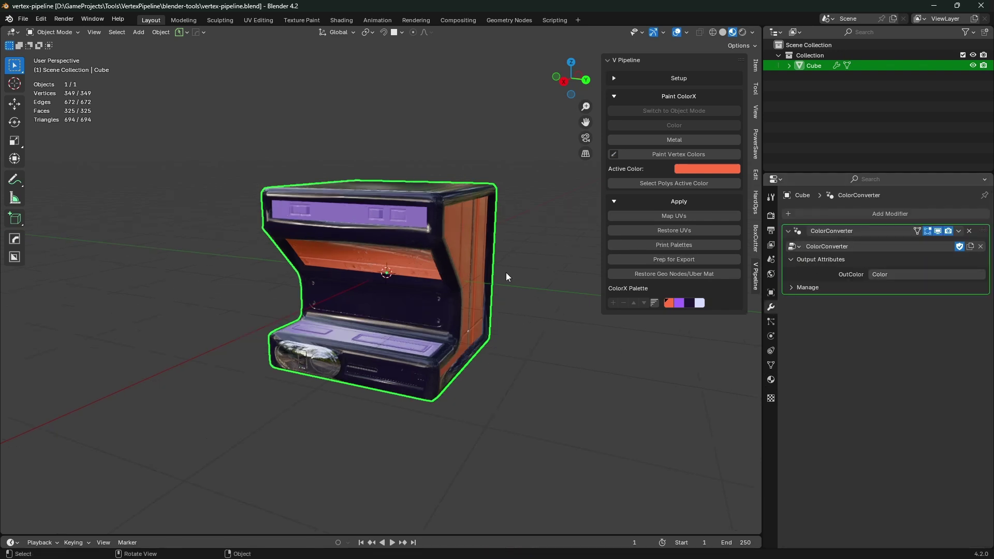
pyautogui.click(668, 259)
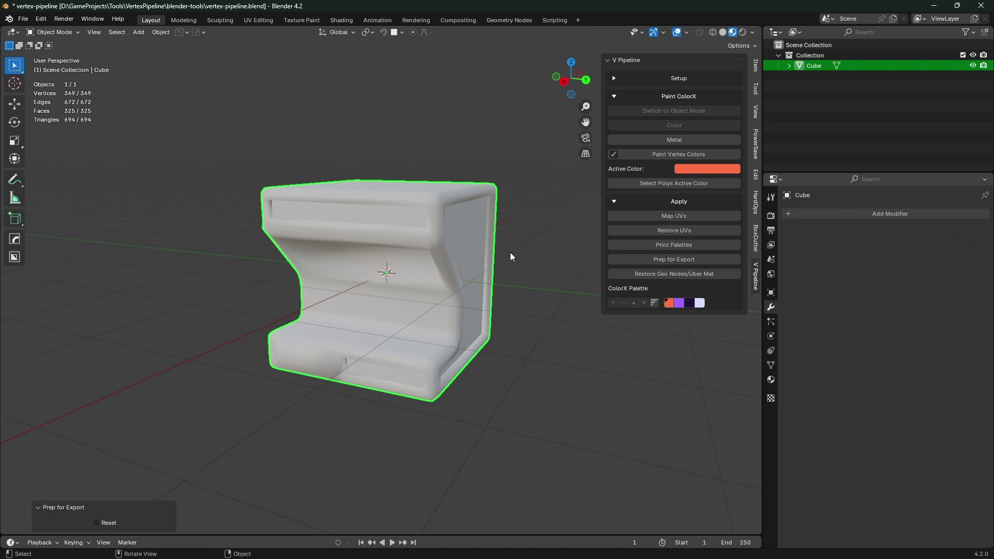
pyautogui.click(511, 253)
pyautogui.click(460, 247)
# - Restore the cabinet's geometry nodes and uber material, and set the ColorConverter modifier's OutColor attribute to Color
pyautogui.click(654, 273)
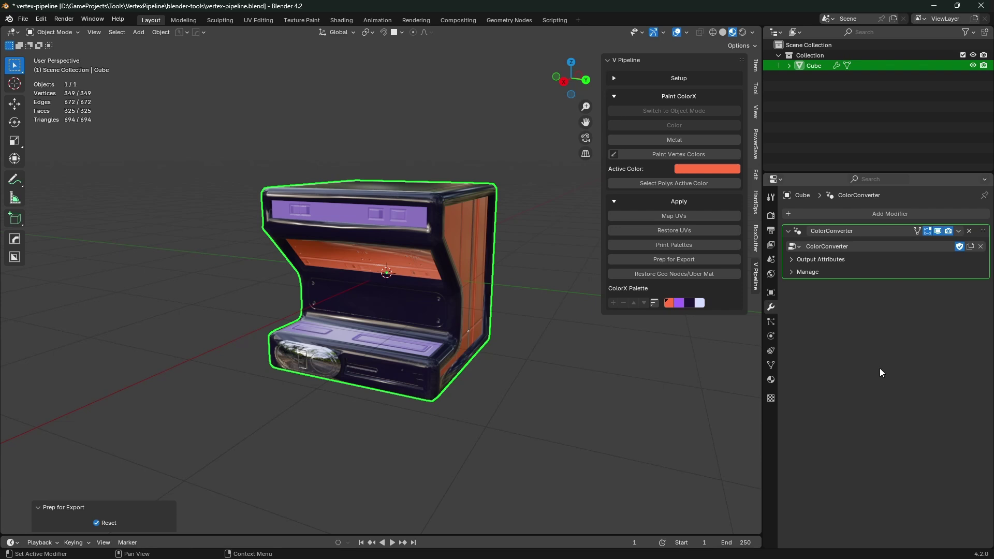
pyautogui.click(804, 260)
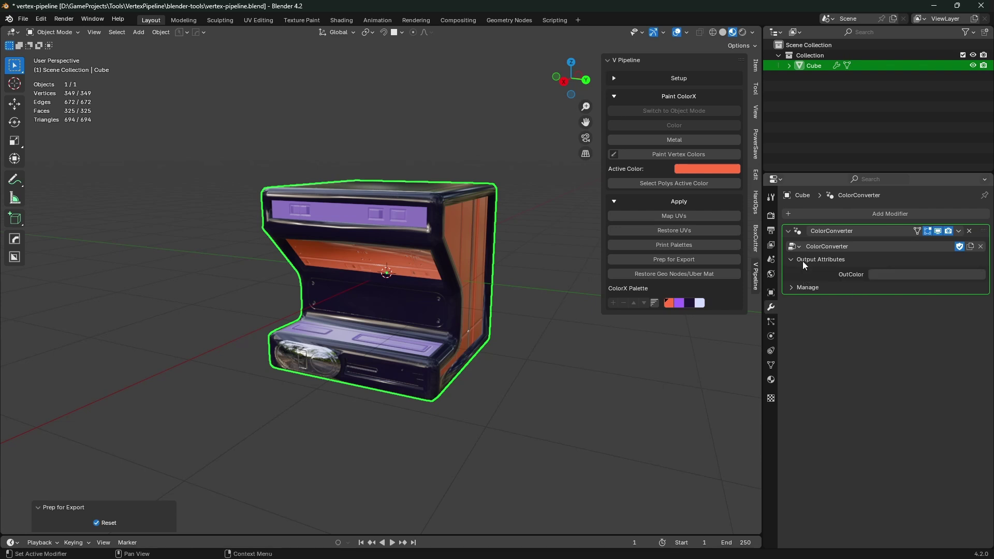
pyautogui.click(899, 274)
pyautogui.click(883, 342)
# - Run Prep for Export on the cabinet and open the glTF 2.0 export dialog
pyautogui.click(692, 259)
pyautogui.press('F3')
pyautogui.write('export gltf')
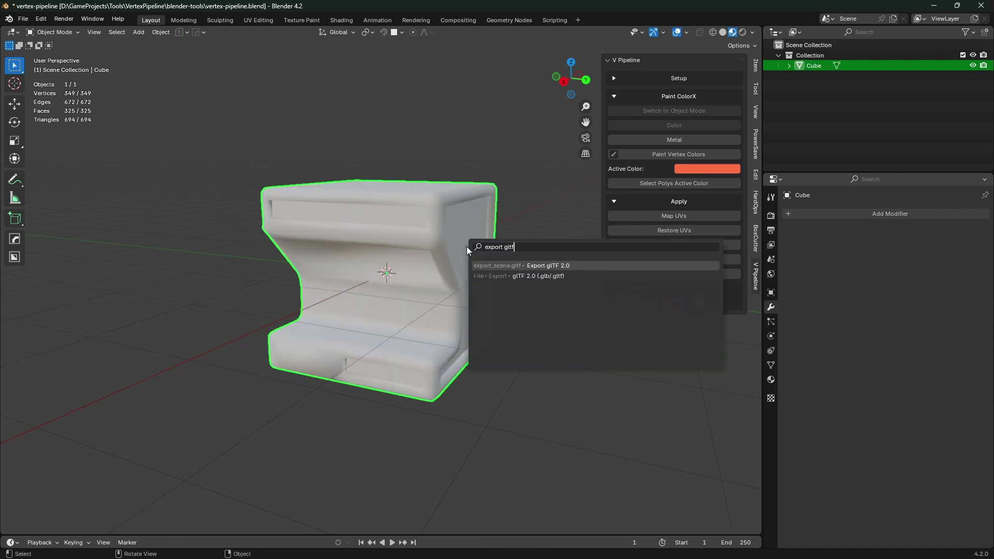
pyautogui.press('Return')
pyautogui.moveTo(609, 61); pyautogui.dragTo(574, 60)
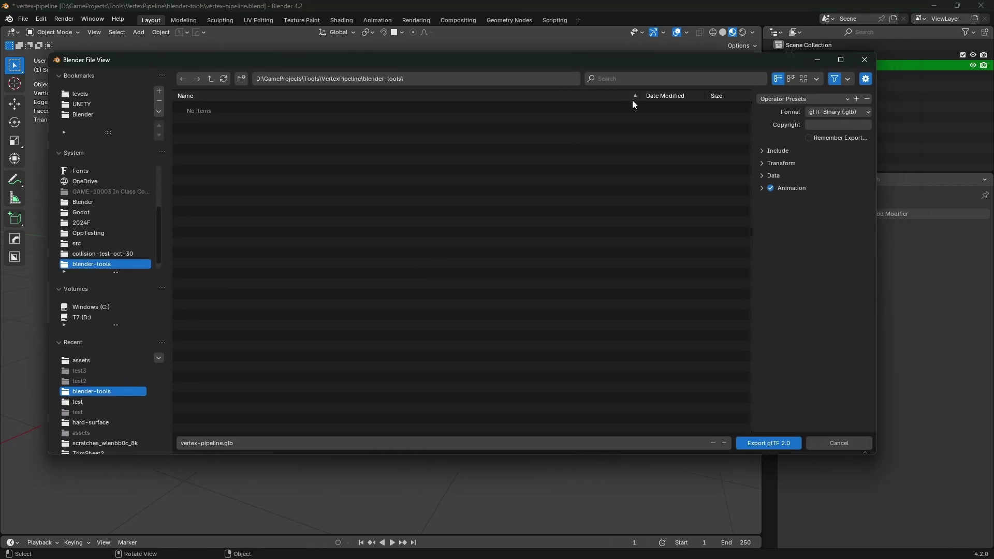
# - Limit the glTF export to visible objects and expand its mesh data settings
pyautogui.click(776, 150)
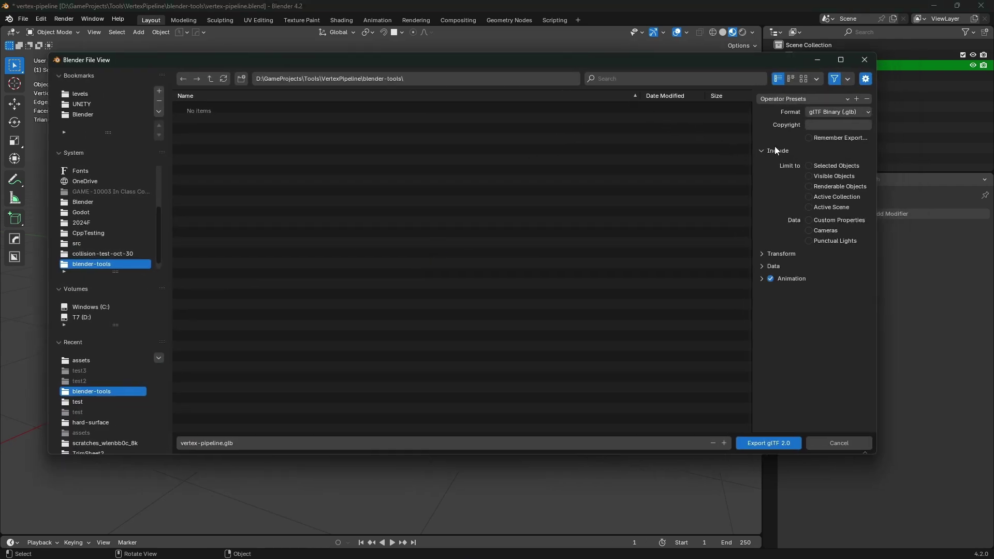
pyautogui.click(833, 176)
pyautogui.click(774, 266)
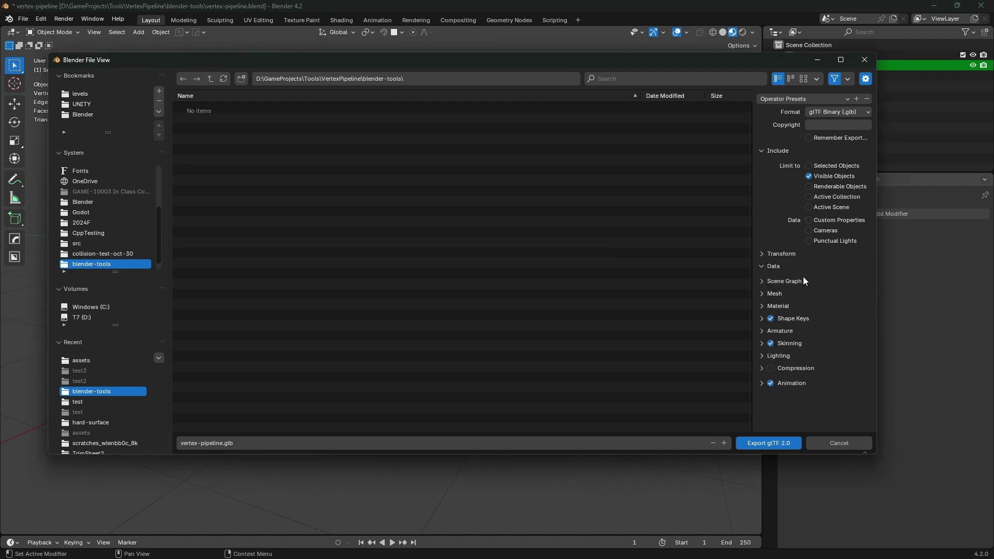
pyautogui.click(779, 295)
pyautogui.scroll(-3, 824, 299)
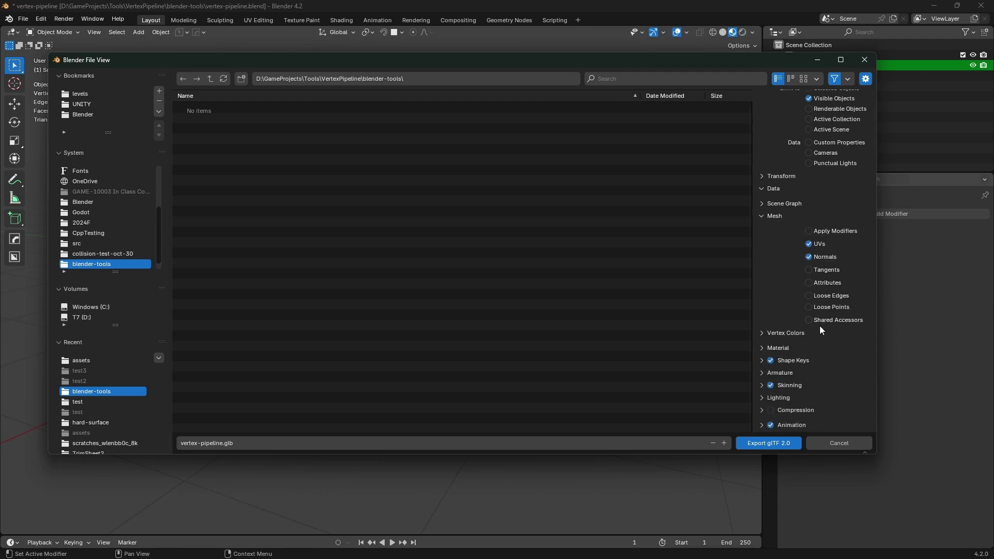
# - Review the vertex color export settings and export the cabinet as vertex-pipeline.glb
pyautogui.click(792, 333)
pyautogui.scroll(-2, 834, 331)
pyautogui.moveTo(750, 325); pyautogui.dragTo(638, 327)
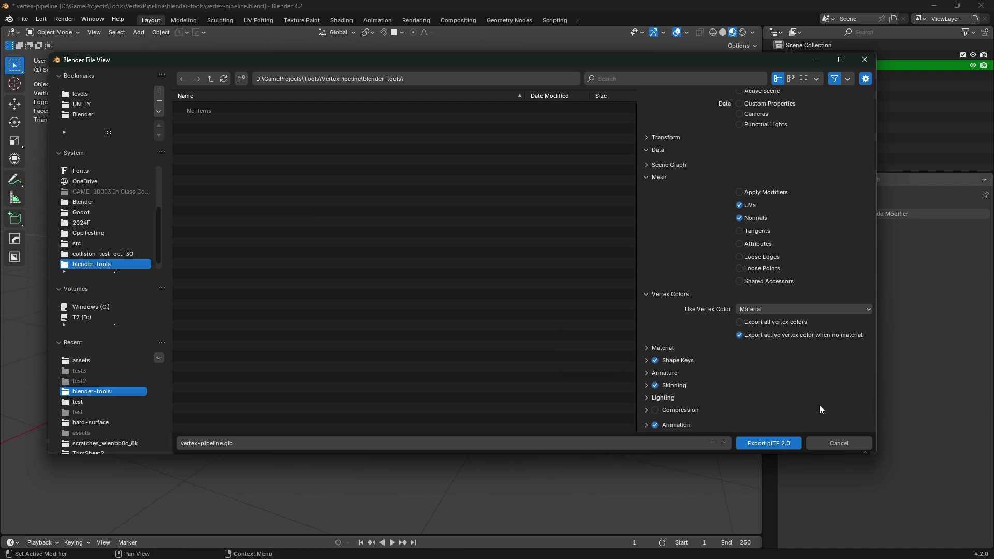
pyautogui.click(747, 443)
pyautogui.click(771, 365)
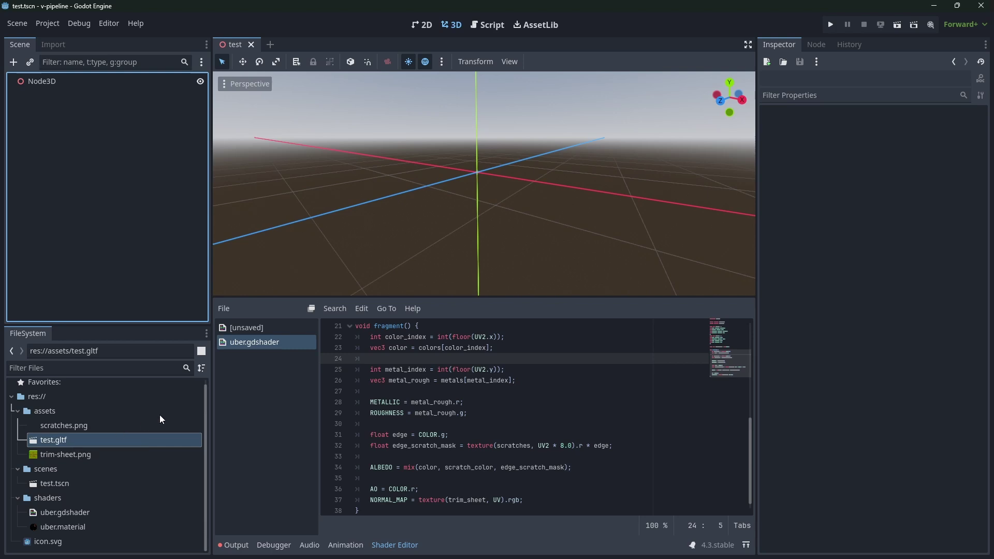
# - In Godot, select test.gltf and examine the fragment function of the uber.gdshader code
pyautogui.click(65, 441)
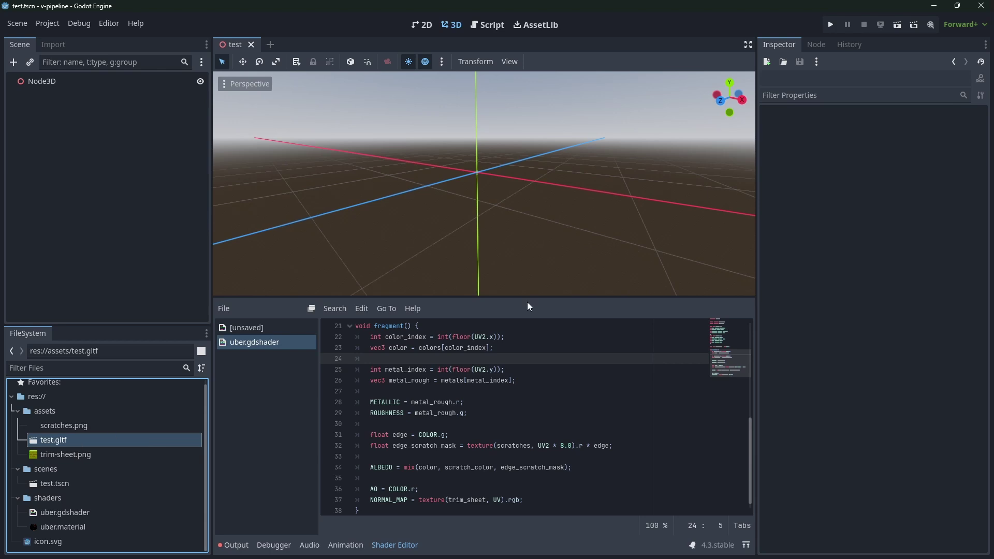
pyautogui.moveTo(548, 300); pyautogui.dragTo(553, 252)
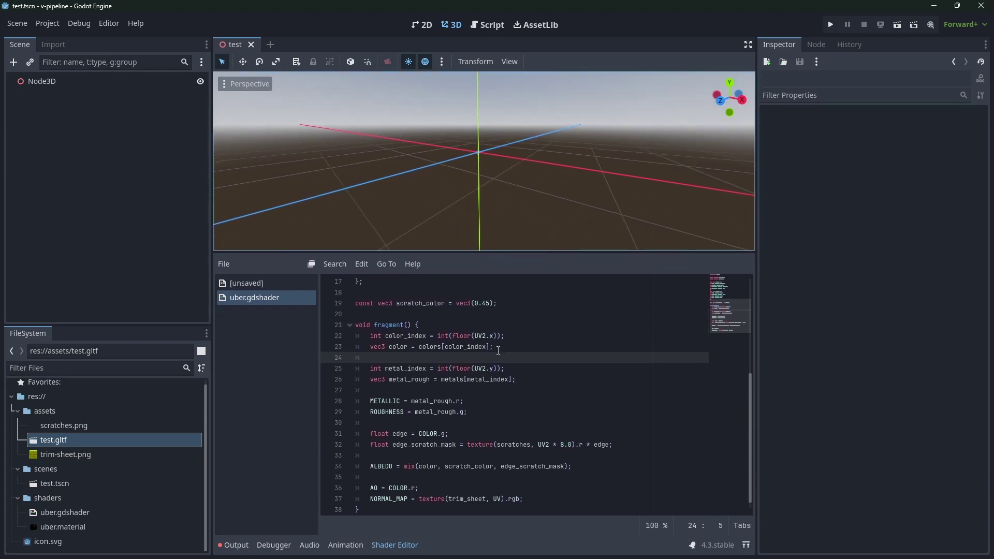
pyautogui.scroll(5, 499, 362)
pyautogui.scroll(-6, 558, 383)
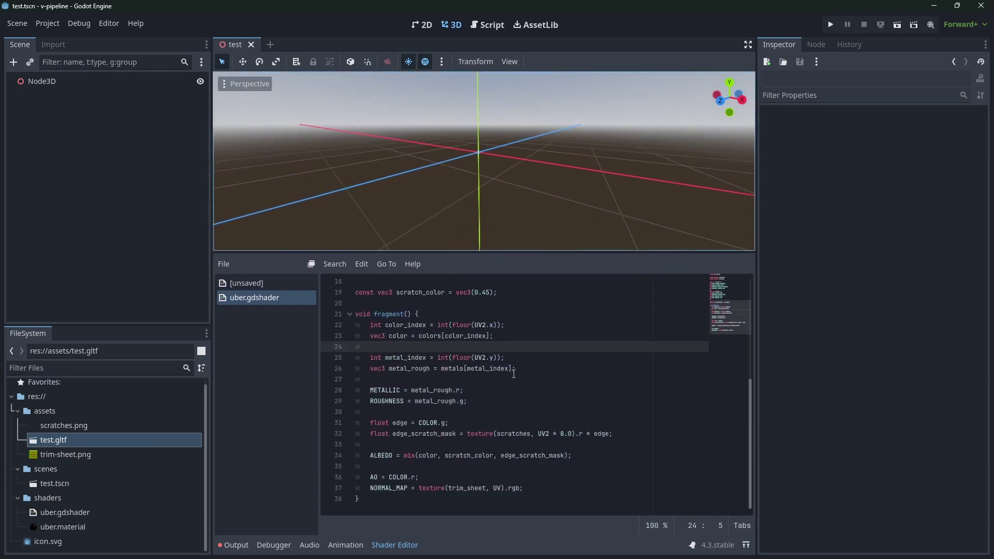
# - Add test.gltf to the scene under Node3D and make its child nodes editable
pyautogui.moveTo(82, 440); pyautogui.dragTo(55, 86)
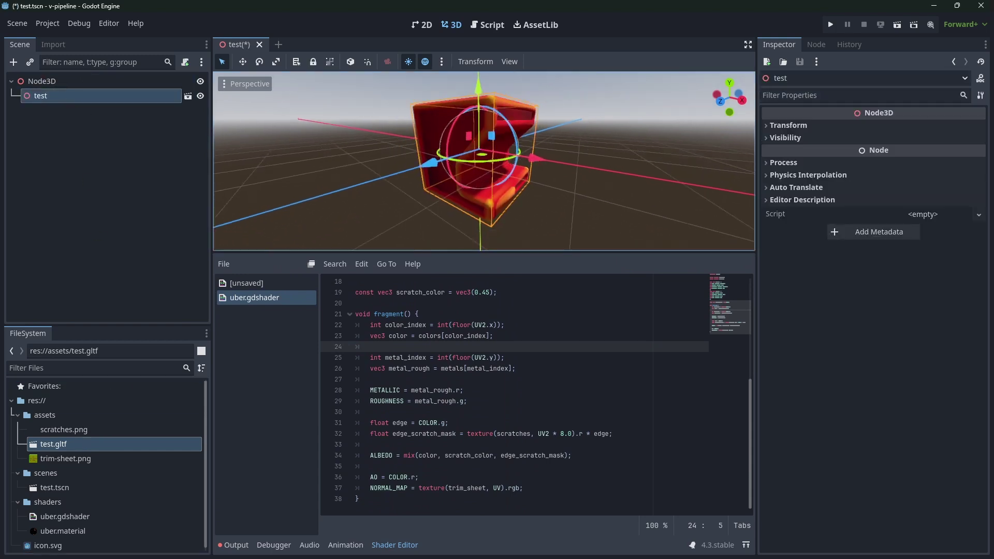
pyautogui.moveTo(487, 166)
pyautogui.mouseDown(button='right')
pyautogui.moveTo(425, 166)
pyautogui.moveTo(487, 166)
pyautogui.mouseUp(button='right')
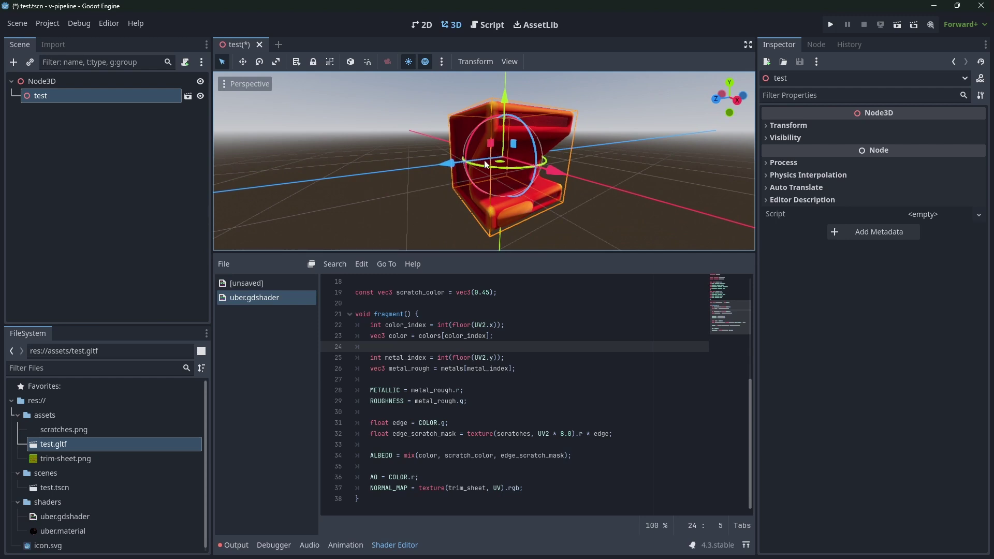
pyautogui.click(83, 106)
pyautogui.click(84, 99)
pyautogui.rightClick(84, 98)
pyautogui.click(136, 377)
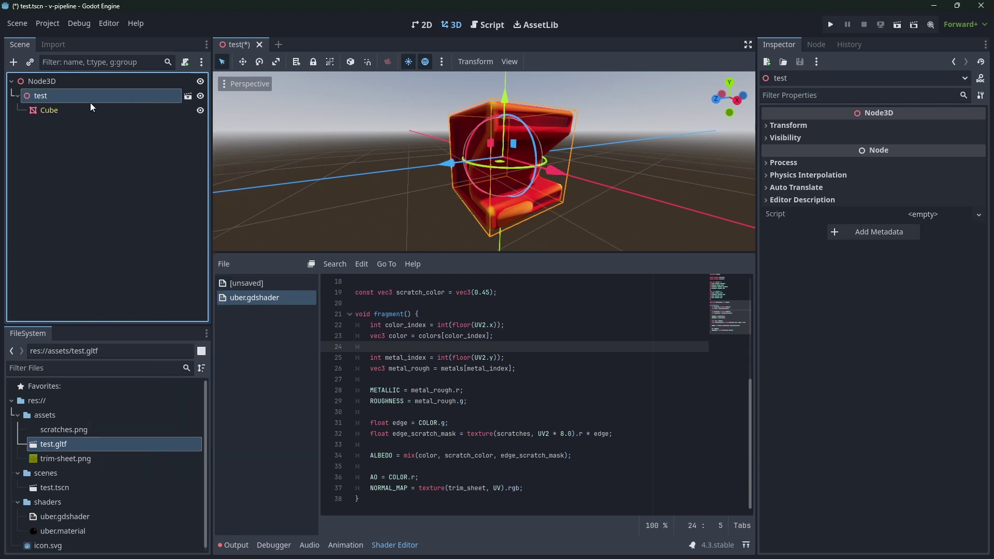
# - Load uber.material as surface material override 0 on the Cube mesh
pyautogui.click(49, 110)
pyautogui.click(890, 174)
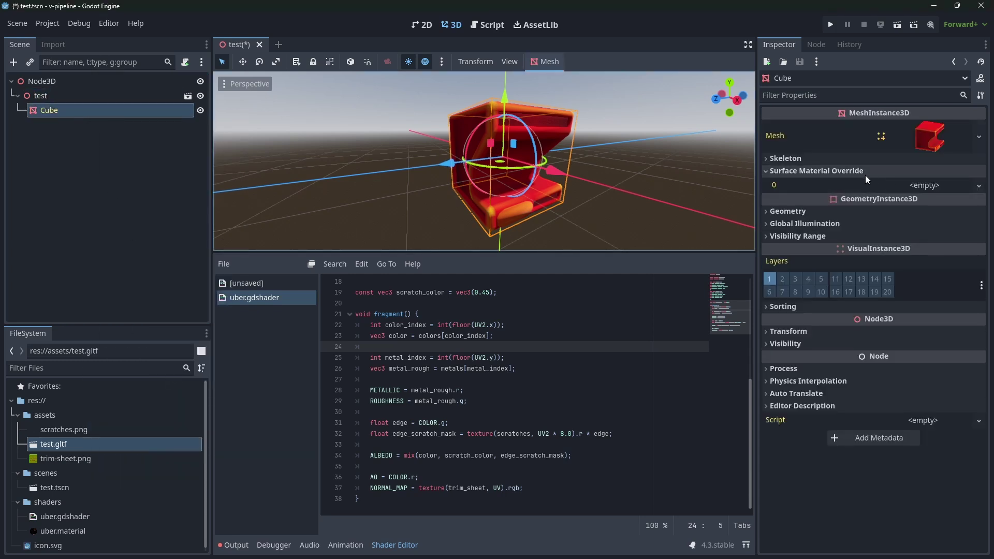
pyautogui.click(936, 186)
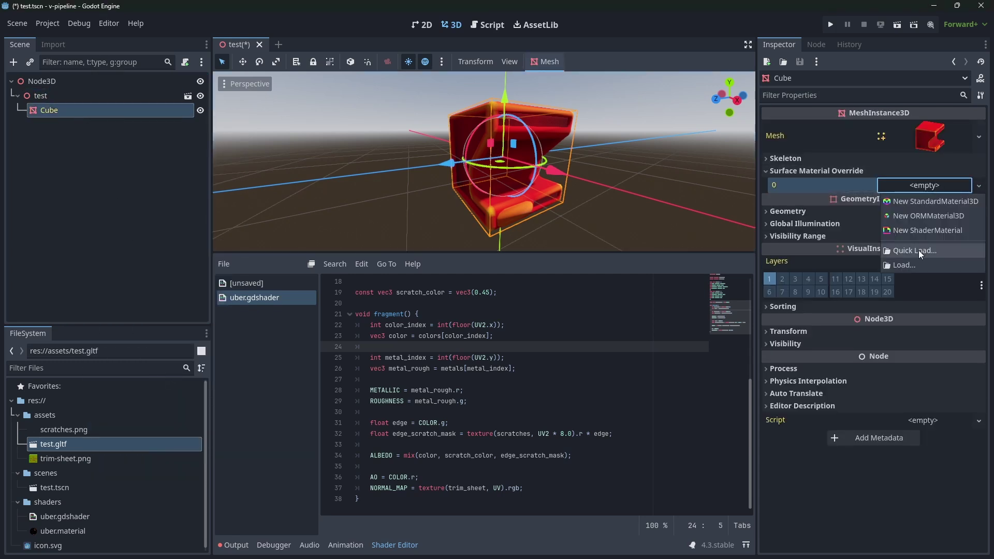
pyautogui.click(919, 250)
pyautogui.doubleClick(446, 228)
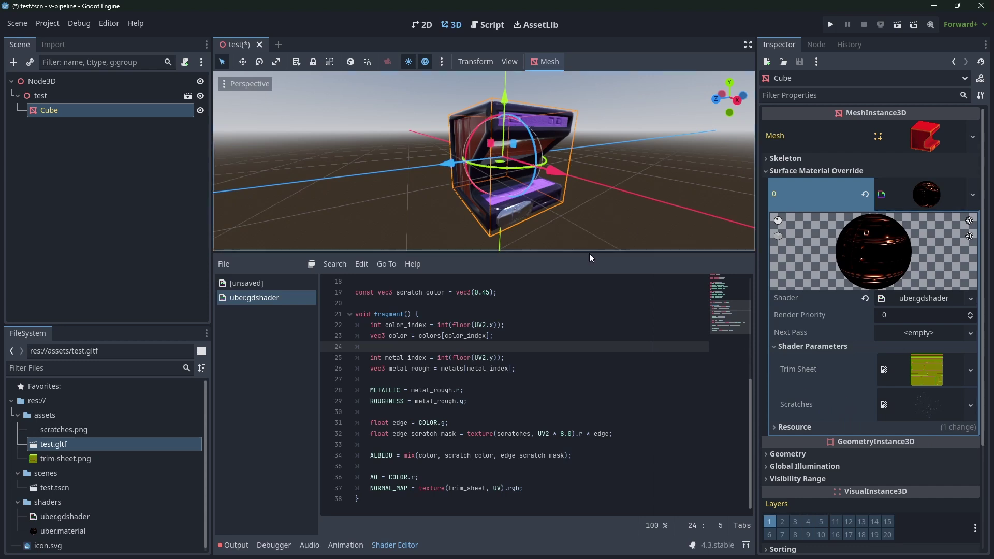
# - Enlarge the 3D viewport, examine the shaded cabinet up close around its metal panel, and switch back to Blender
pyautogui.moveTo(589, 253); pyautogui.dragTo(583, 377)
pyautogui.moveTo(575, 316); pyautogui.dragTo(490, 258, button='right')
pyautogui.press('w')
pyautogui.press('a')
pyautogui.press('d')
pyautogui.press('w')
pyautogui.press('s')
pyautogui.press('w')
pyautogui.press('s')
pyautogui.press('w')
pyautogui.moveTo(358, 205); pyautogui.dragTo(607, 293, button='middle')
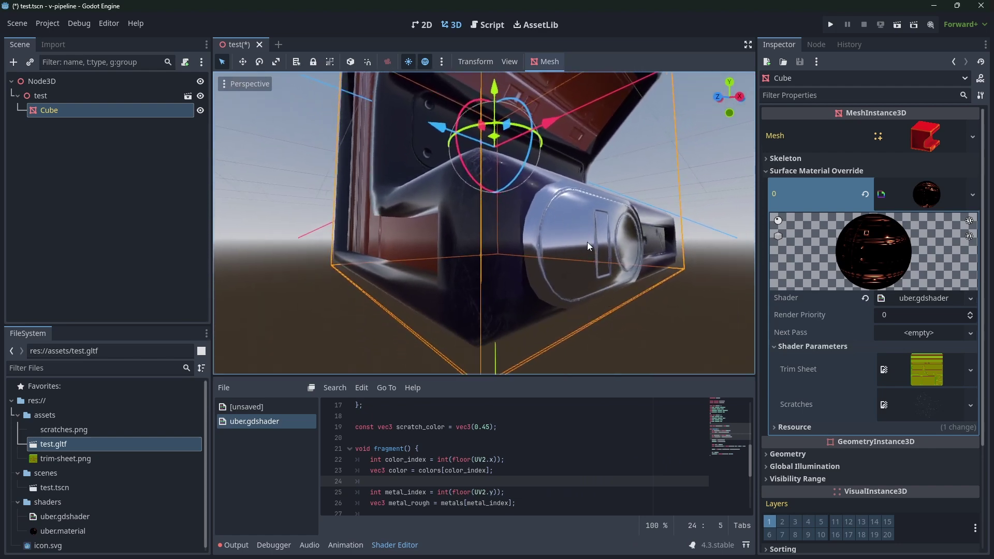
pyautogui.moveTo(689, 556)
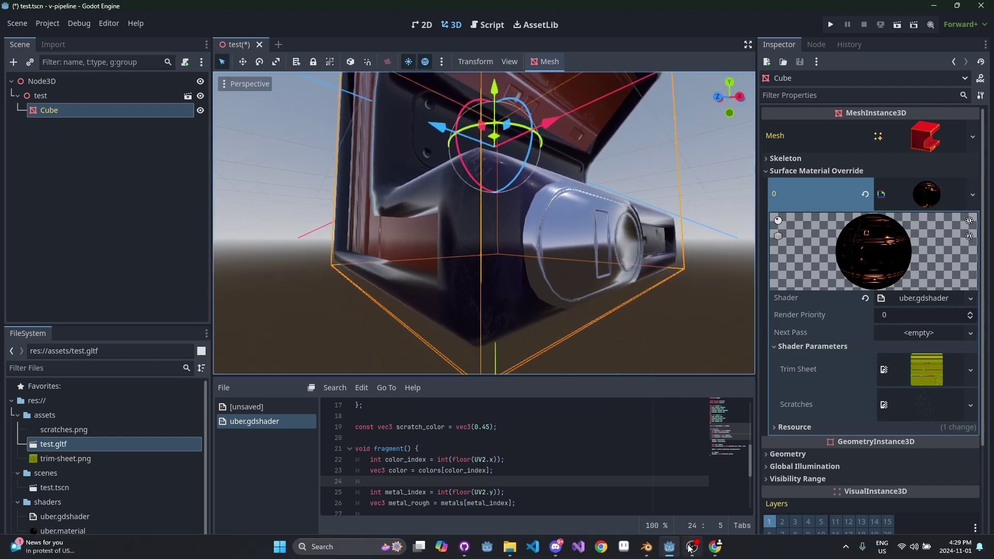
pyautogui.click(647, 547)
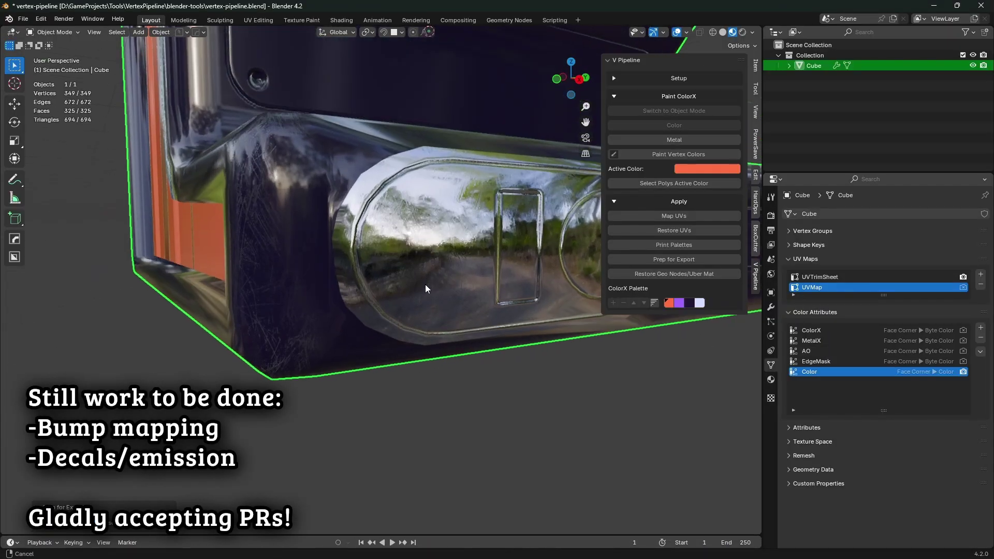
# - Examine the cabinet's metal panel and scratched edges up close in Blender, and switch to Godot to compare the same area
pyautogui.keyDown('shift'); pyautogui.moveTo(425, 284); pyautogui.dragTo(436, 268, button='middle'); pyautogui.keyUp('shift')
pyautogui.scroll(4, 436, 269)
pyautogui.scroll(-3, 429, 234)
pyautogui.moveTo(429, 234); pyautogui.dragTo(446, 214, button='middle')
pyautogui.scroll(-3, 434, 247)
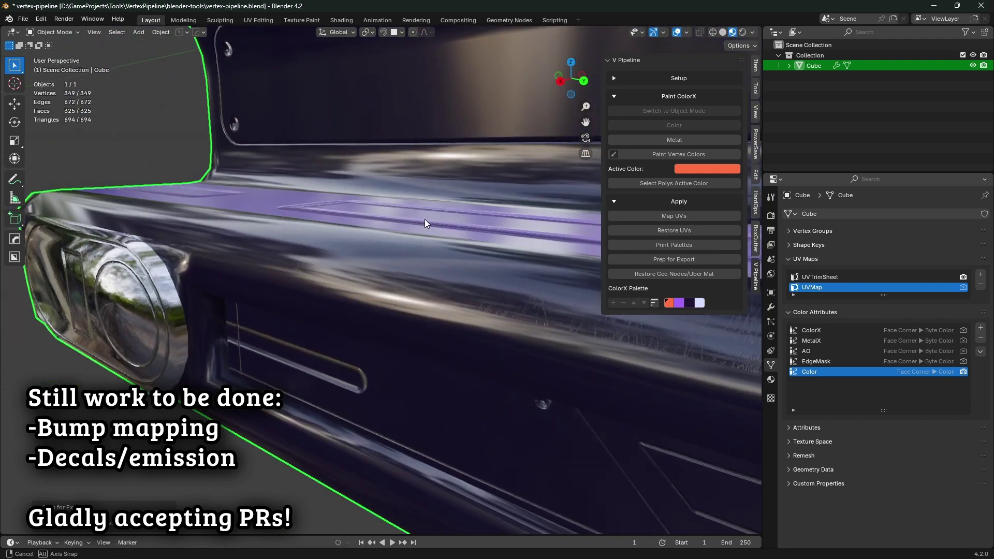
pyautogui.click(403, 250)
pyautogui.scroll(-2, 419, 314)
pyautogui.moveTo(333, 303); pyautogui.dragTo(322, 303, button='middle')
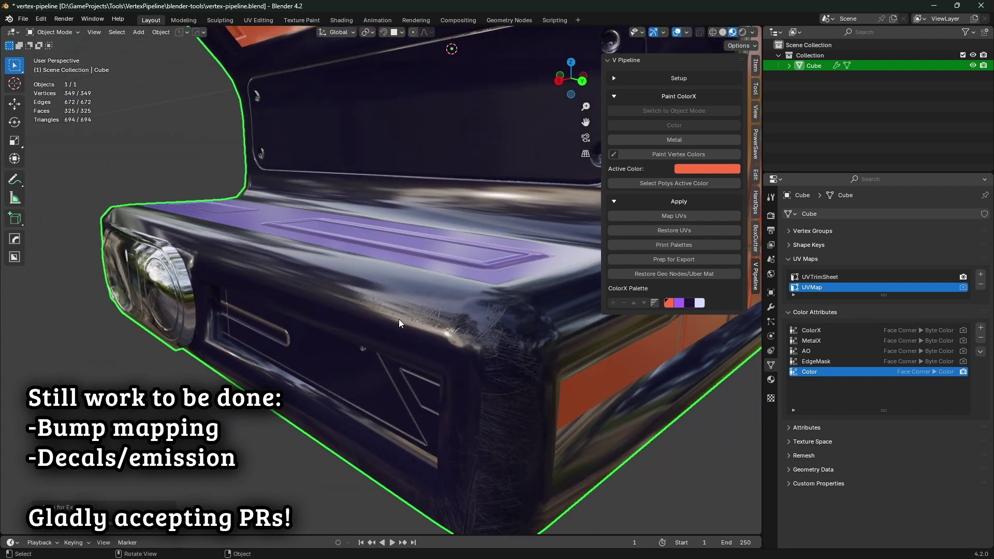
pyautogui.hotkey('shift', '`')
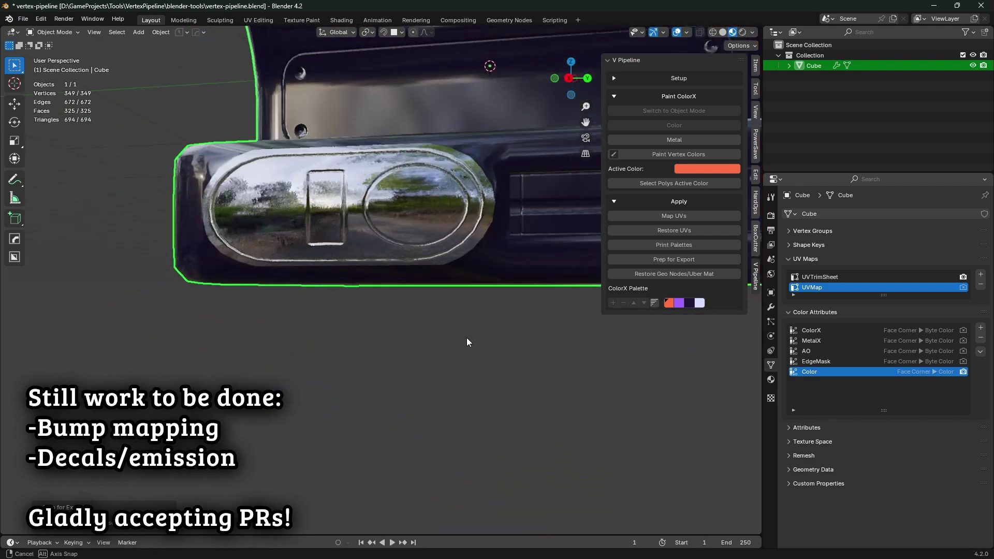
pyautogui.click(409, 272)
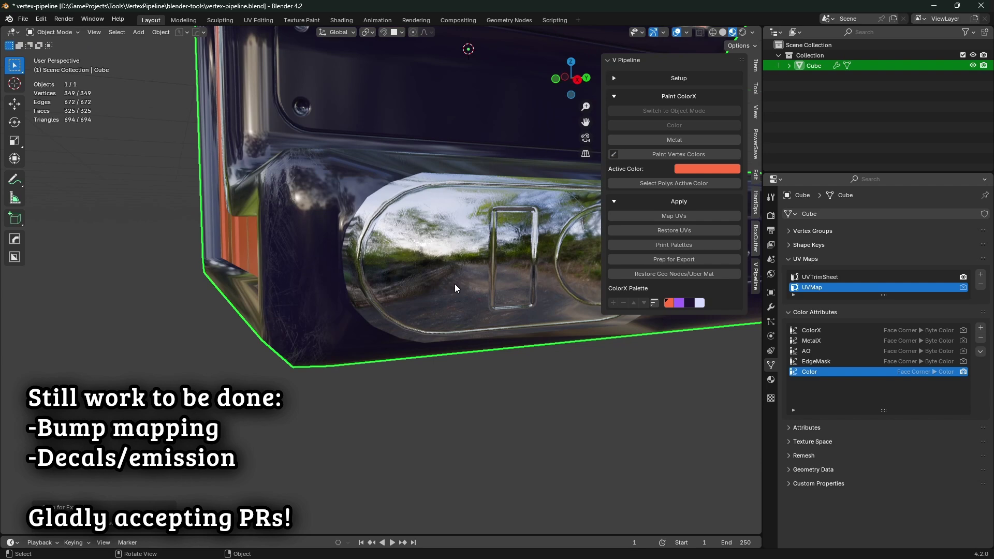
pyautogui.hotkey('alt', 'Tab')
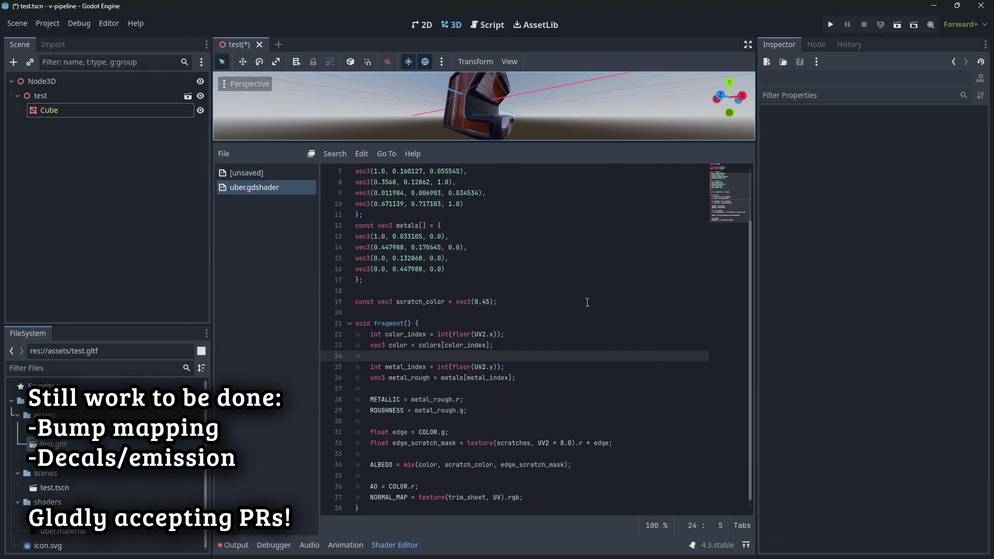
pyautogui.scroll(2, 565, 340)
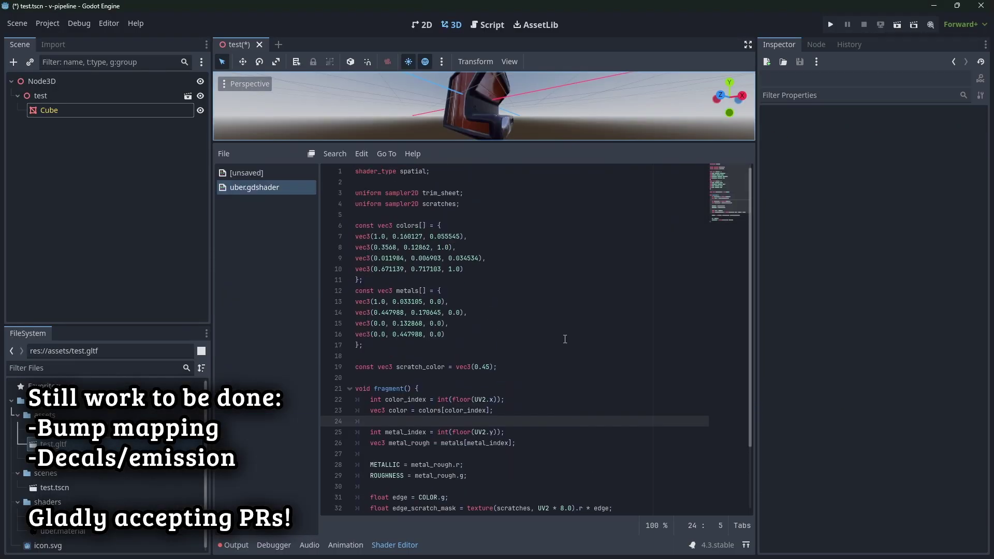
# - Examine the colors and metals palette arrays and the scratch_color constant in the uber.gdshader code
pyautogui.click(565, 339)
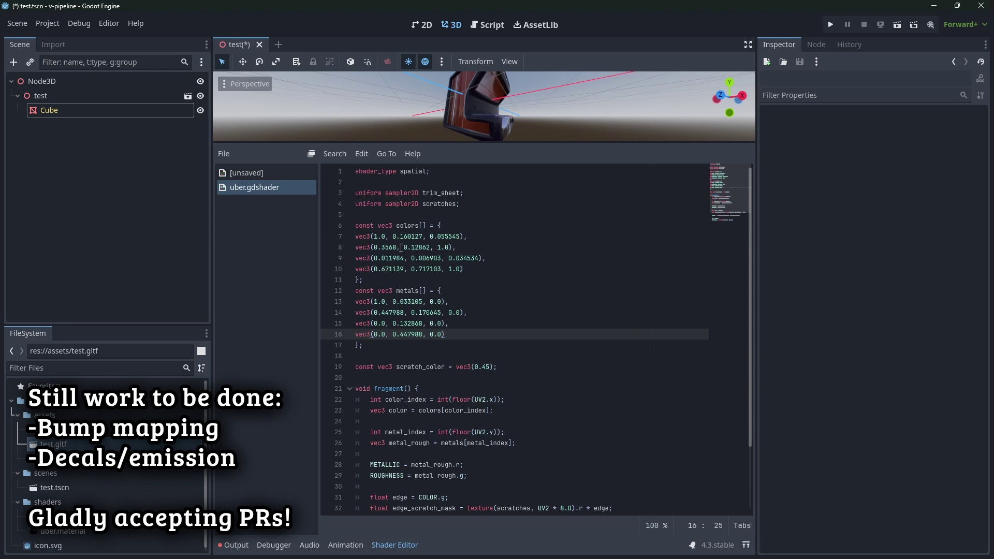
pyautogui.moveTo(362, 214); pyautogui.dragTo(401, 353)
pyautogui.click(433, 360)
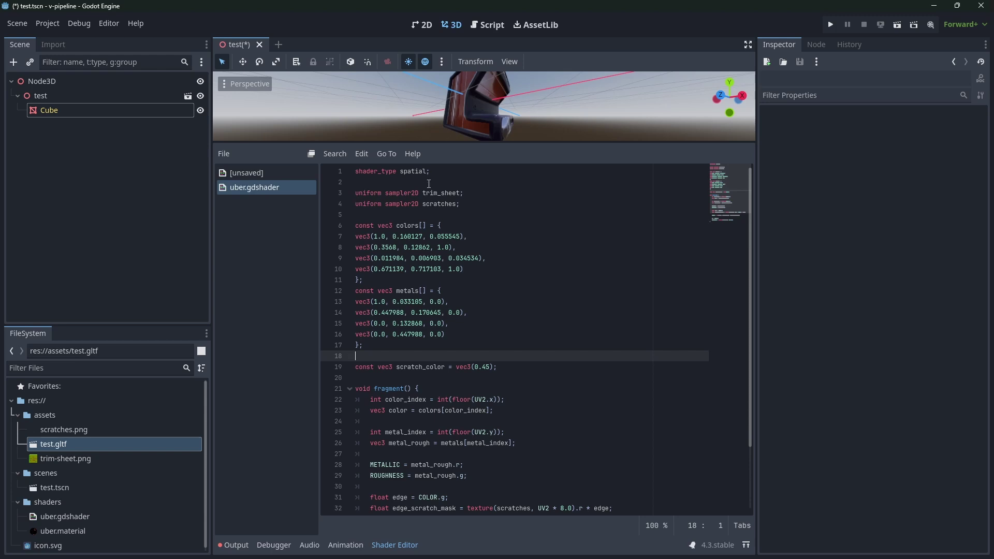
pyautogui.click(475, 217)
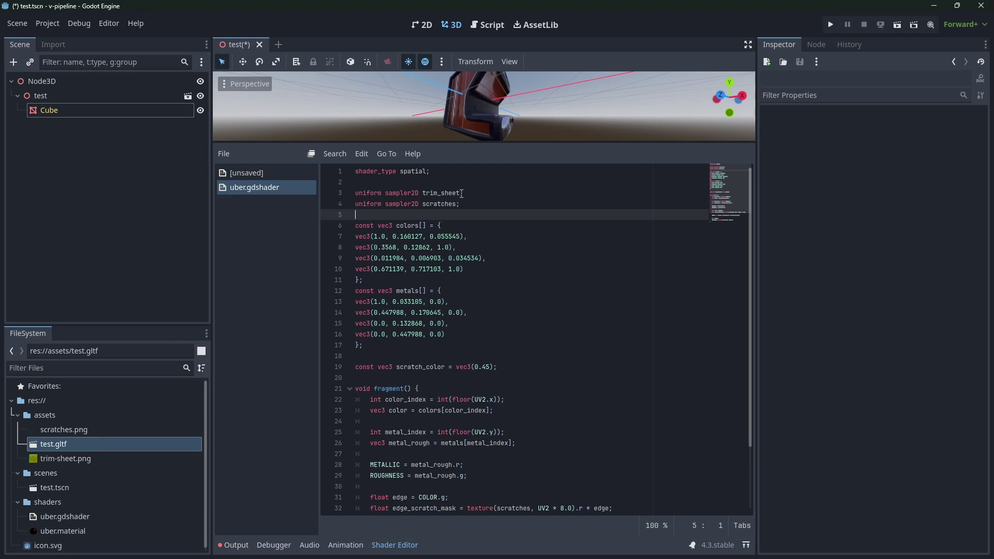
pyautogui.moveTo(435, 214); pyautogui.dragTo(439, 354)
pyautogui.click(425, 282)
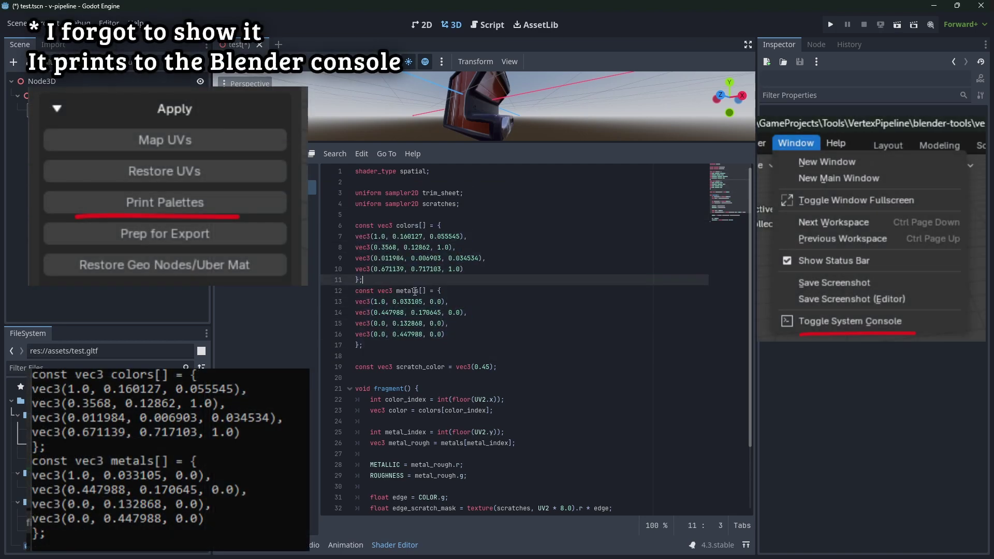
pyautogui.scroll(-1, 473, 300)
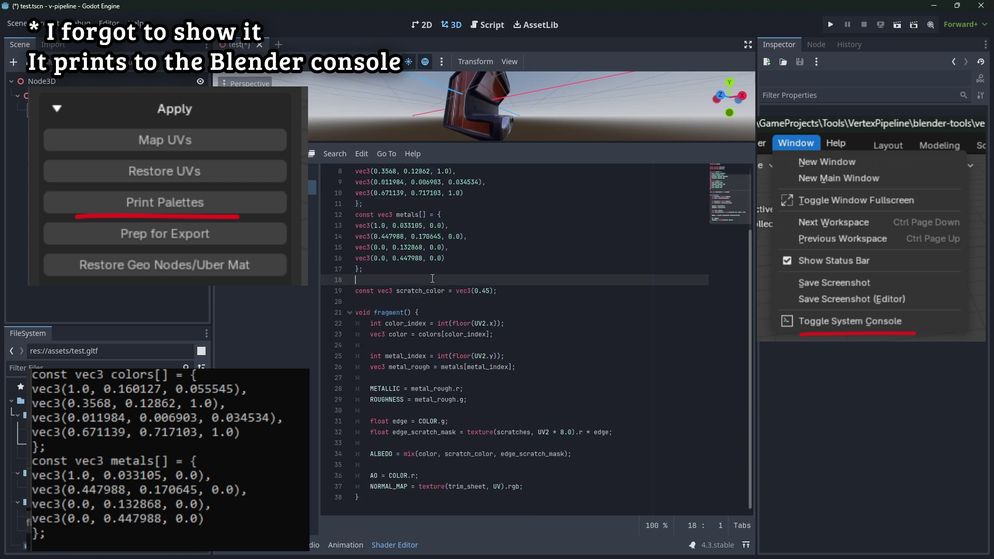
pyautogui.moveTo(432, 279); pyautogui.dragTo(434, 299)
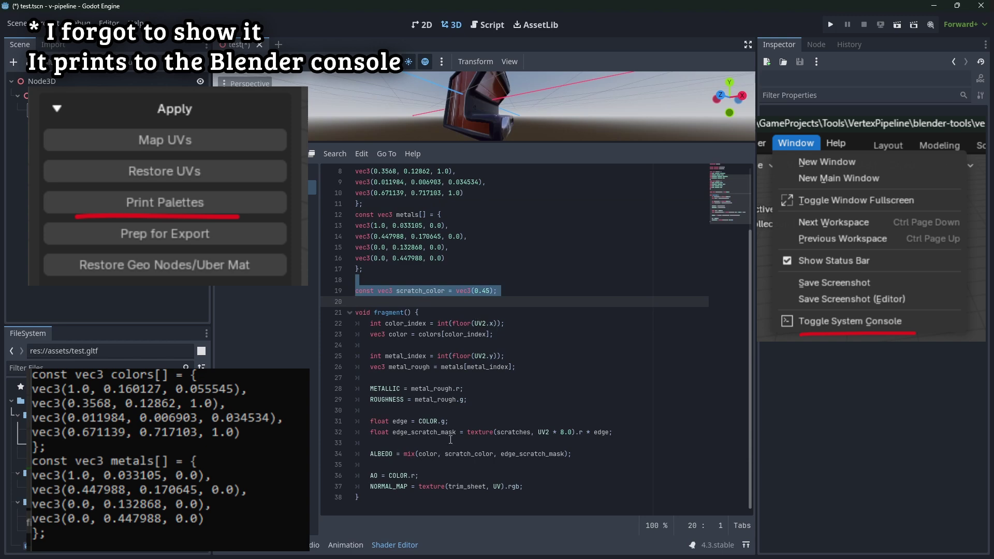
pyautogui.click(482, 345)
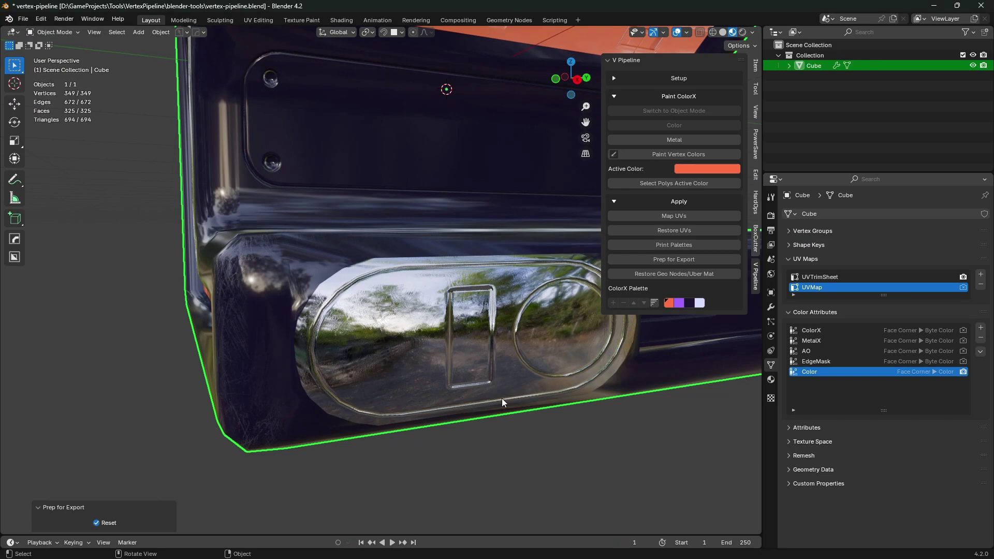
# - In Blender, view all of the cabinet's UVMap islands in a widened UV editor, and return to Godot
pyautogui.moveTo(831, 296); pyautogui.dragTo(831, 347)
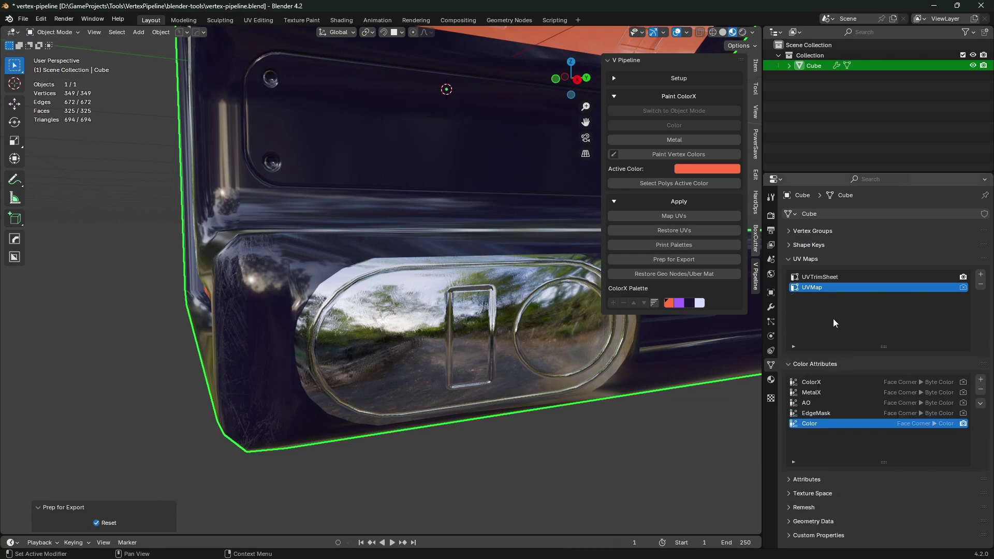
pyautogui.click(258, 19)
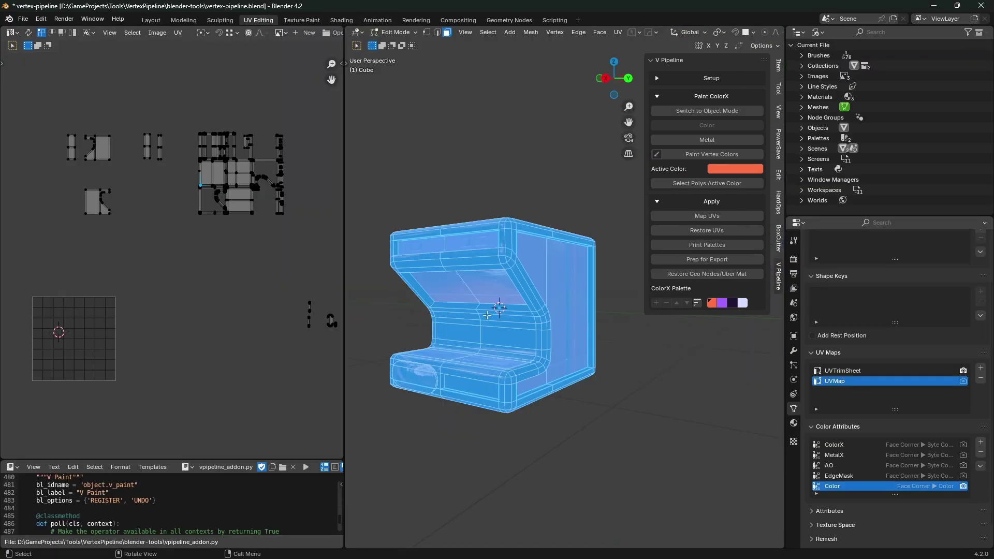
pyautogui.press('a')
pyautogui.moveTo(344, 270); pyautogui.dragTo(522, 271)
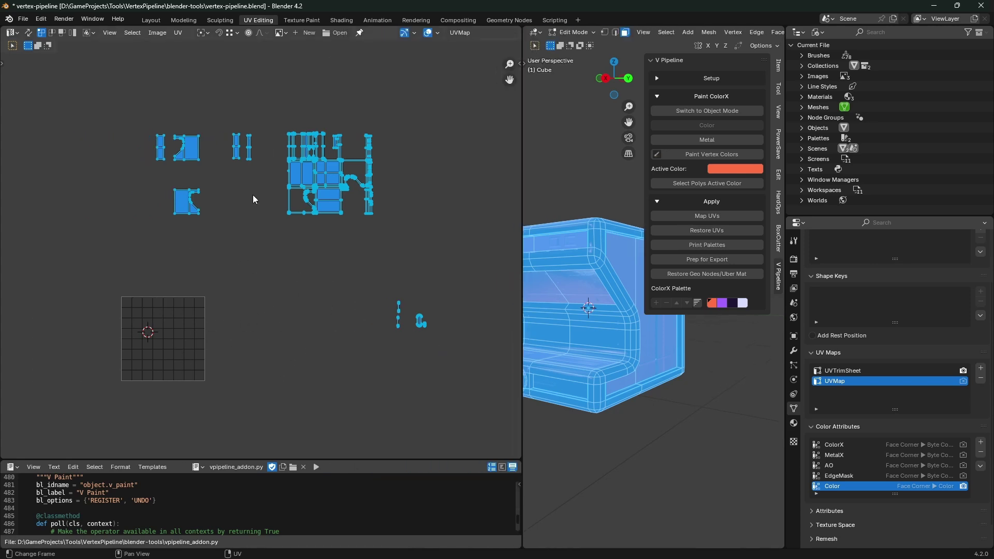
pyautogui.hotkey('alt', 'Tab')
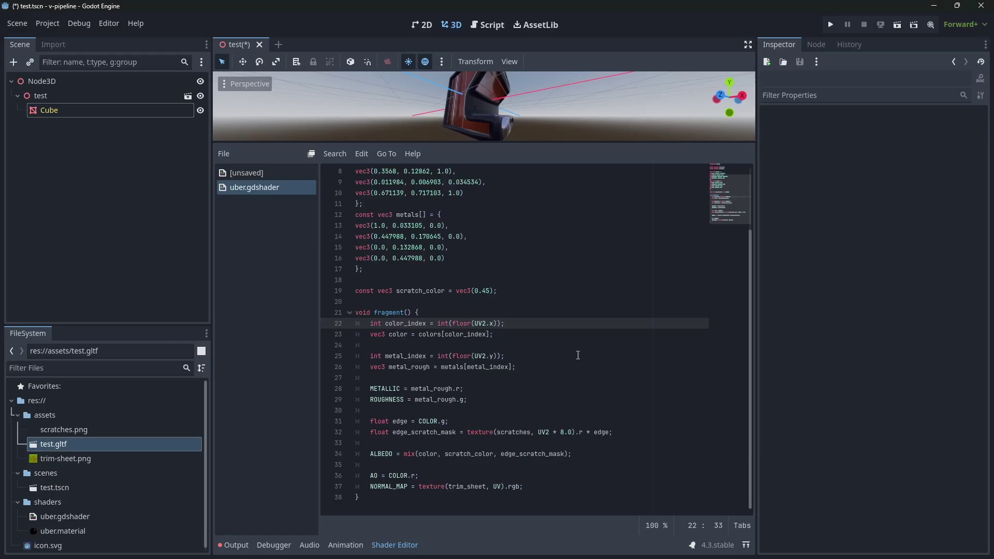
# - Examine how the fragment function derives color and metal indices from UV2, sets METALLIC and ROUGHNESS, and reads edge from COLOR.g
pyautogui.click(582, 367)
pyautogui.click(513, 332)
pyautogui.moveTo(497, 324); pyautogui.dragTo(472, 324)
pyautogui.doubleClick(465, 334)
pyautogui.doubleClick(427, 334)
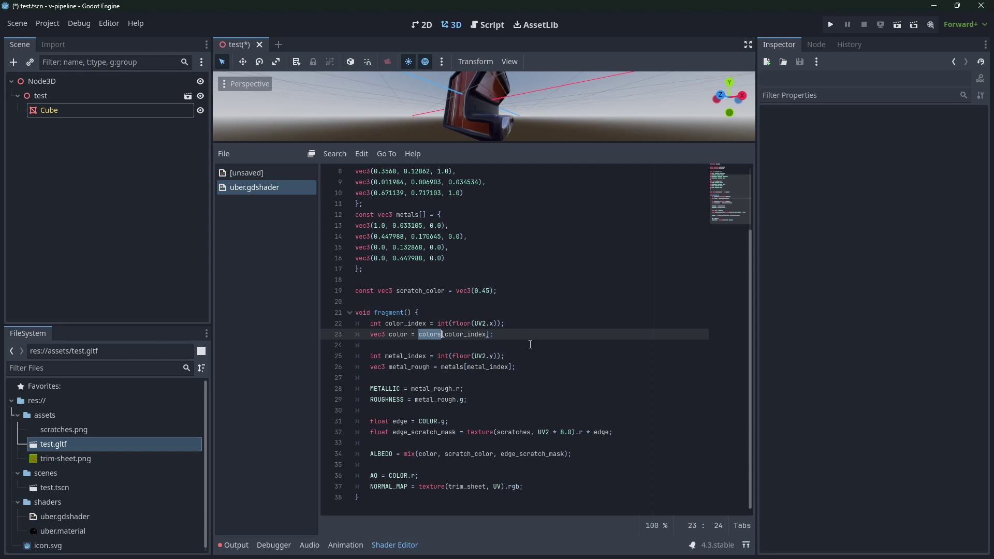
pyautogui.moveTo(452, 356); pyautogui.dragTo(495, 356)
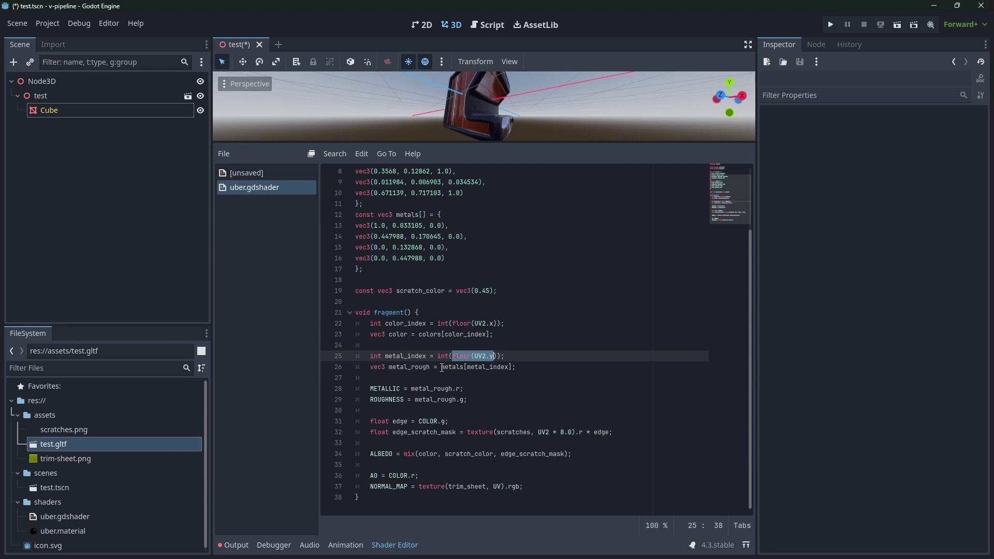
pyautogui.moveTo(369, 389); pyautogui.dragTo(467, 400)
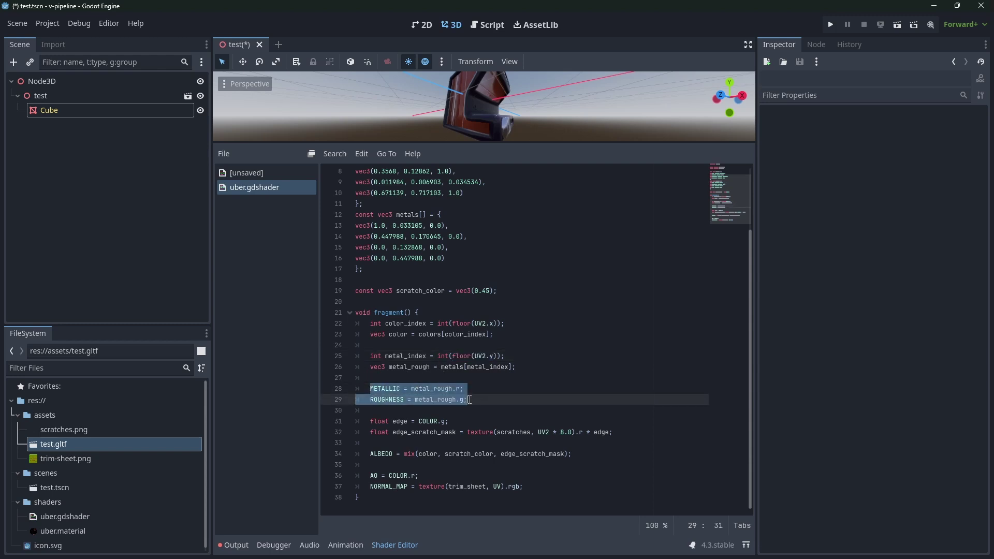
pyautogui.click(371, 399)
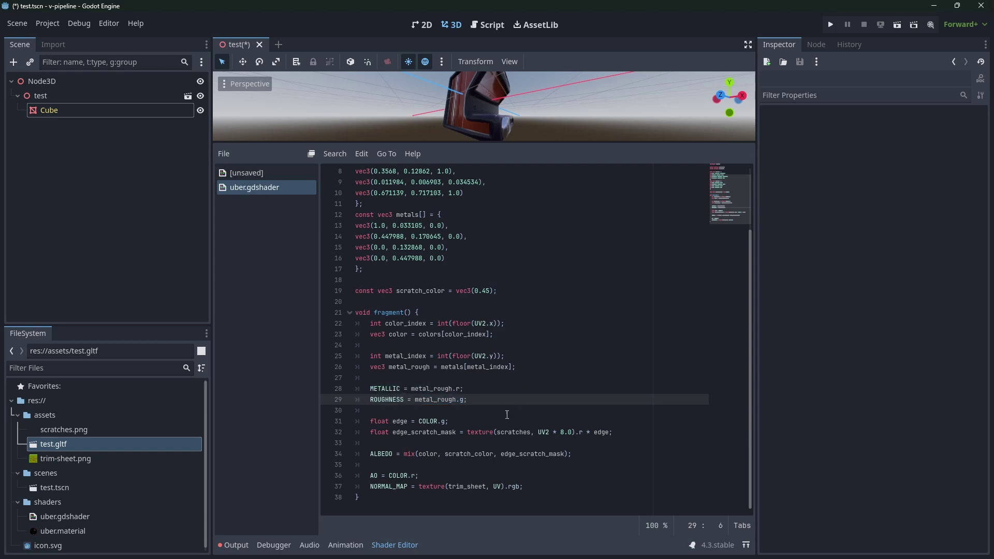
pyautogui.moveTo(370, 421); pyautogui.dragTo(467, 422)
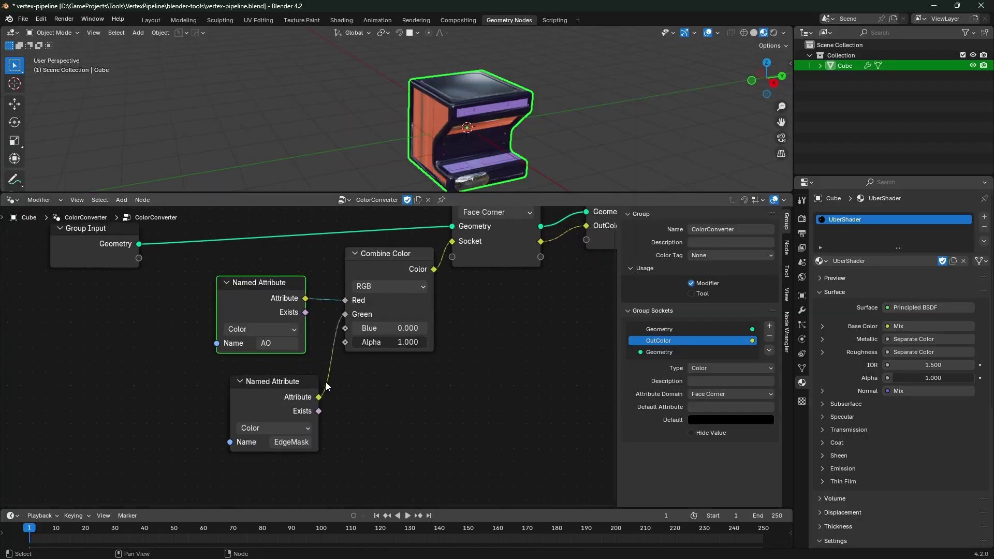
# - Check the AO and EdgeMask attributes feeding Combine Color in Blender's ColorConverter node tree, and return to the shader code in Godot
pyautogui.moveTo(313, 400); pyautogui.dragTo(292, 422, button='middle')
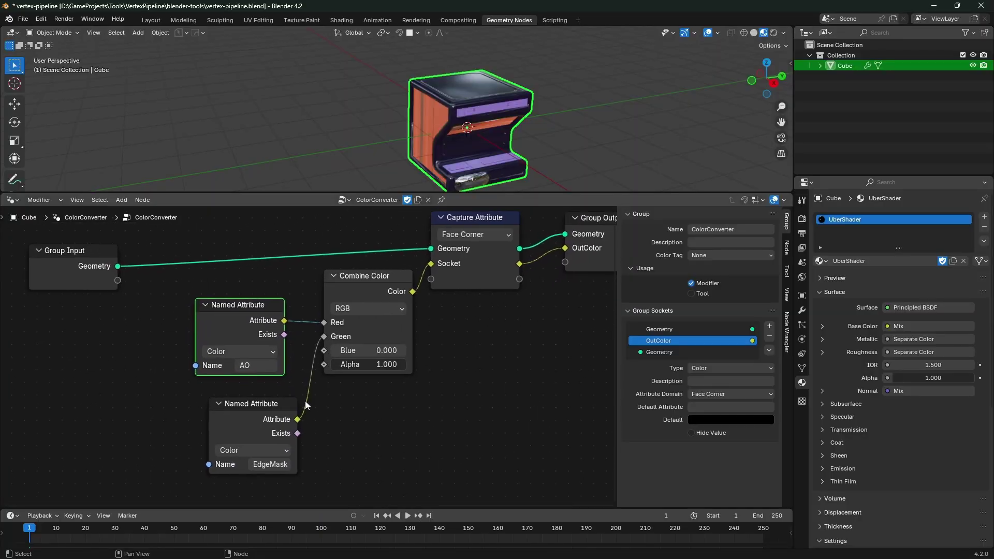
pyautogui.hotkey('alt', 'Tab')
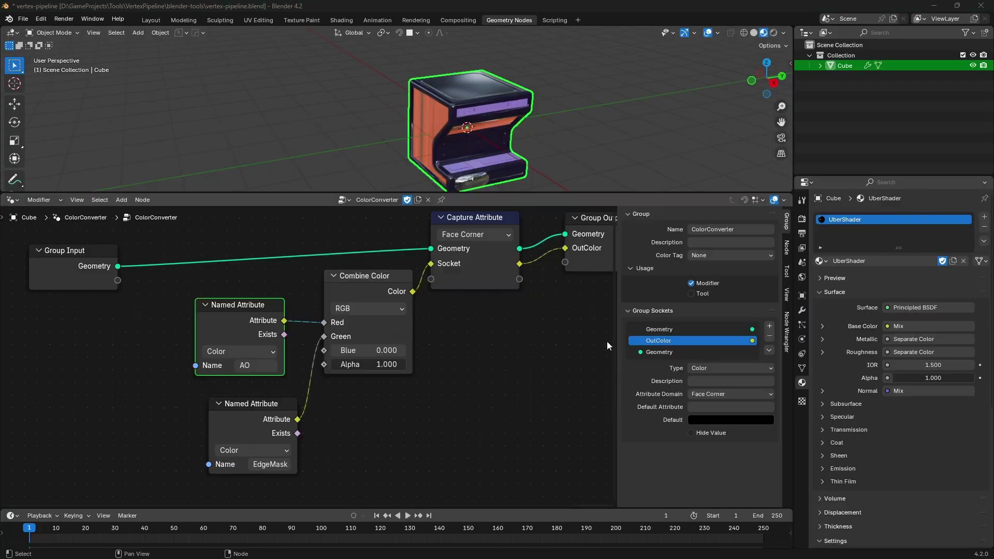
pyautogui.click(511, 410)
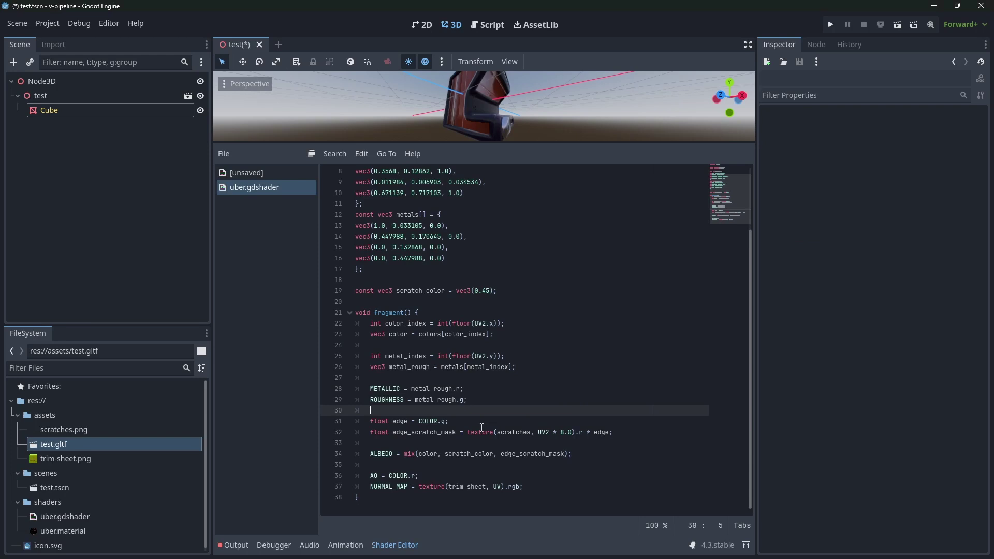
# - Examine the edge_scratch_mask line with its scratches texture lookup and the ALBEDO mix of color and scratch_color
pyautogui.doubleClick(501, 432)
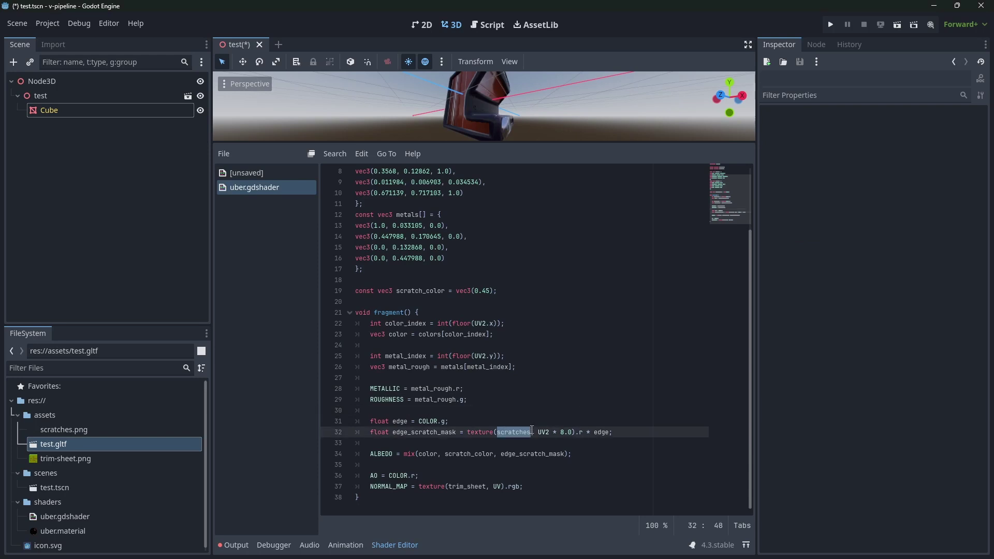
pyautogui.click(543, 431)
pyautogui.click(562, 432)
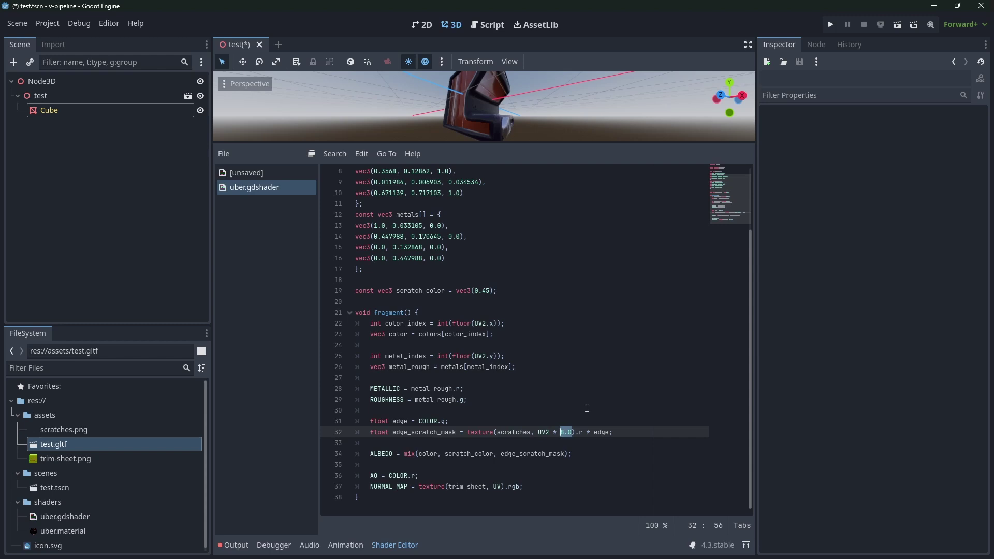
pyautogui.moveTo(467, 432); pyautogui.dragTo(583, 434)
pyautogui.doubleClick(601, 432)
pyautogui.click(538, 448)
pyautogui.click(450, 463)
pyautogui.doubleClick(428, 454)
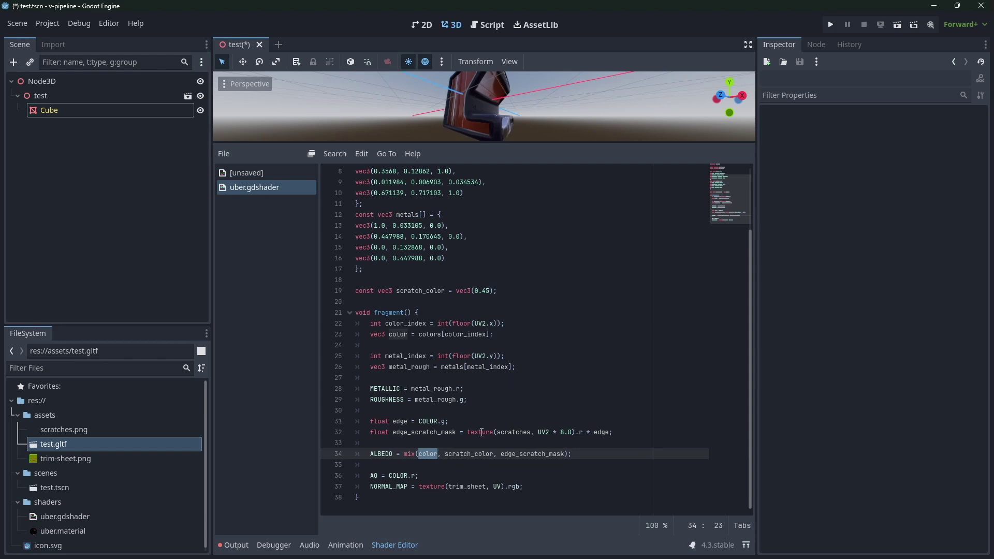
pyautogui.doubleClick(563, 454)
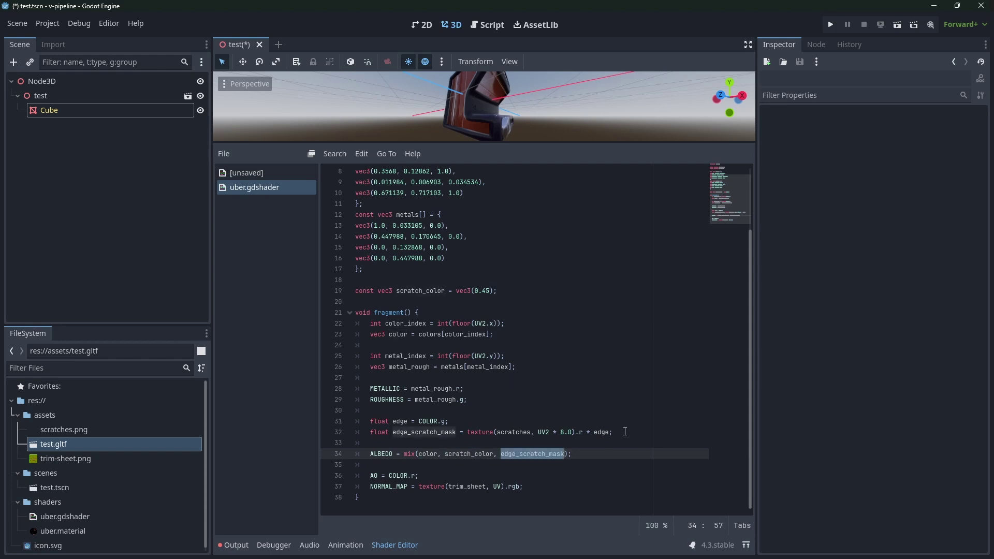
# - Enlarge the 3D viewport, comment out the AO = COLOR.r line in uber.gdshader, and save
pyautogui.moveTo(560, 146); pyautogui.dragTo(552, 354)
pyautogui.scroll(-7, 403, 446)
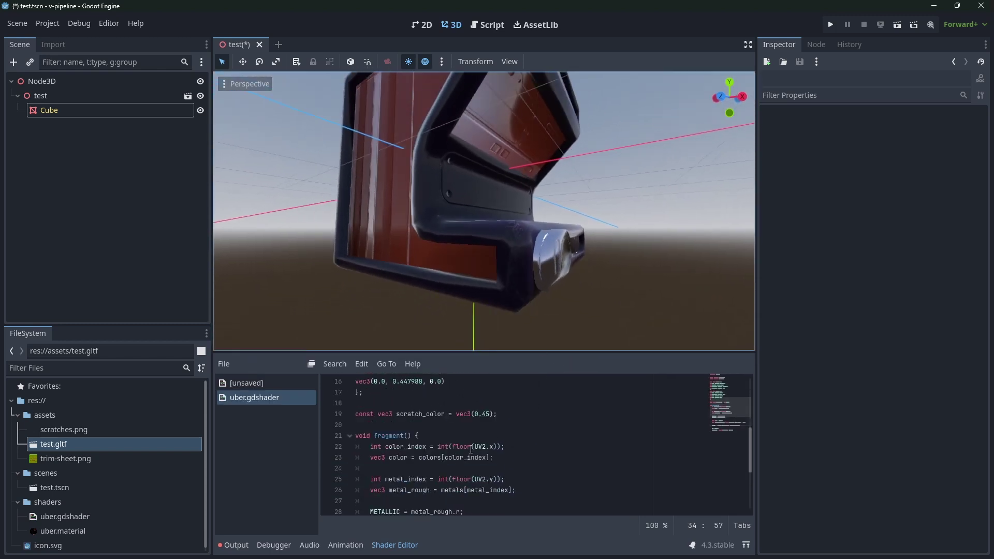
pyautogui.click(370, 479)
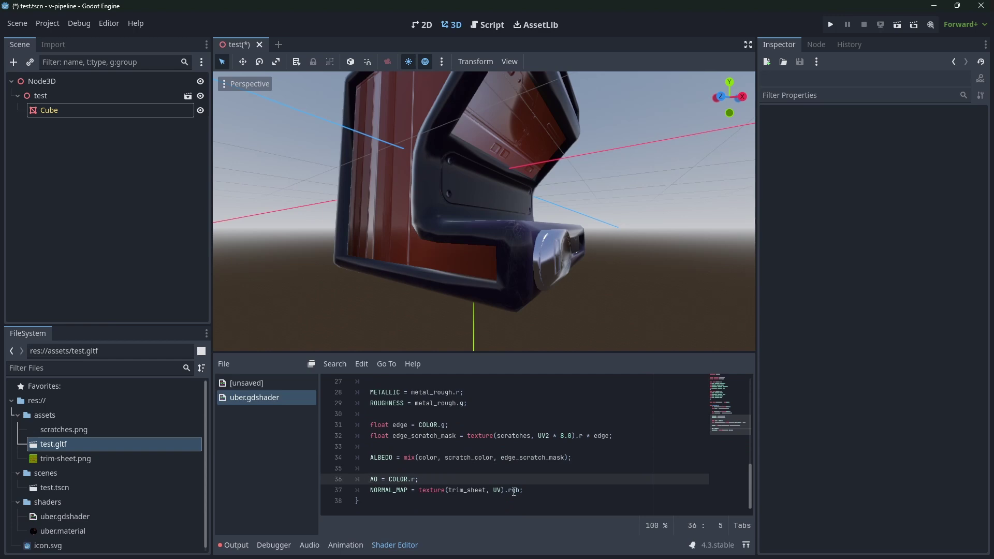
pyautogui.write('//')
pyautogui.hotkey('ctrl', 's')
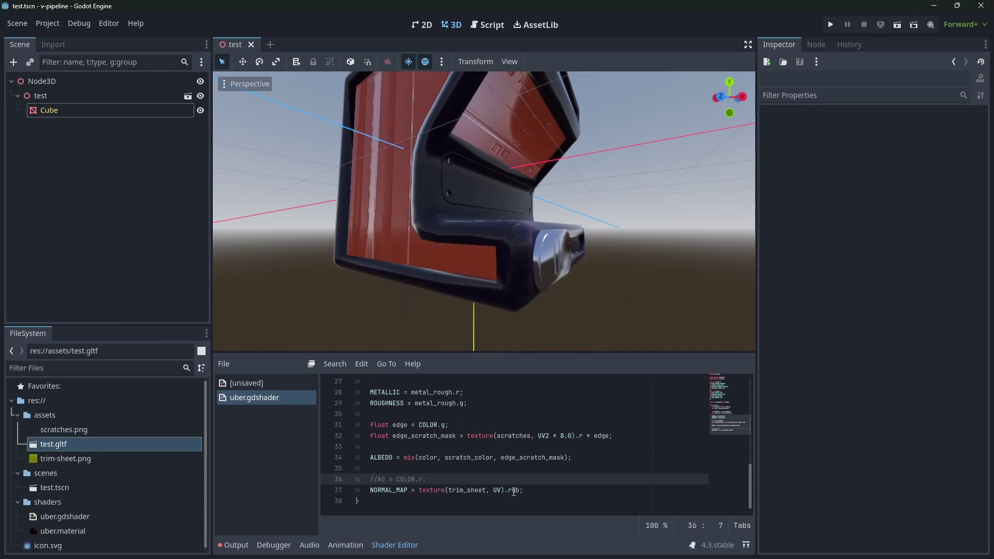
# - Uncomment the AO = COLOR.r line, save, and view the cabinet's opposite side in the 3D viewport
pyautogui.press('BackSpace')
pyautogui.press('BackSpace')
pyautogui.hotkey('ctrl', 's')
pyautogui.moveTo(566, 265); pyautogui.dragTo(357, 215, button='middle')
pyautogui.moveTo(465, 236); pyautogui.dragTo(465, 118, button='right')
pyautogui.press('w')
pyautogui.moveTo(440, 243); pyautogui.dragTo(538, 220, button='middle')
# - Comment out the AO = COLOR.r line again to compare the shading, uncomment it, and save
pyautogui.write('//')
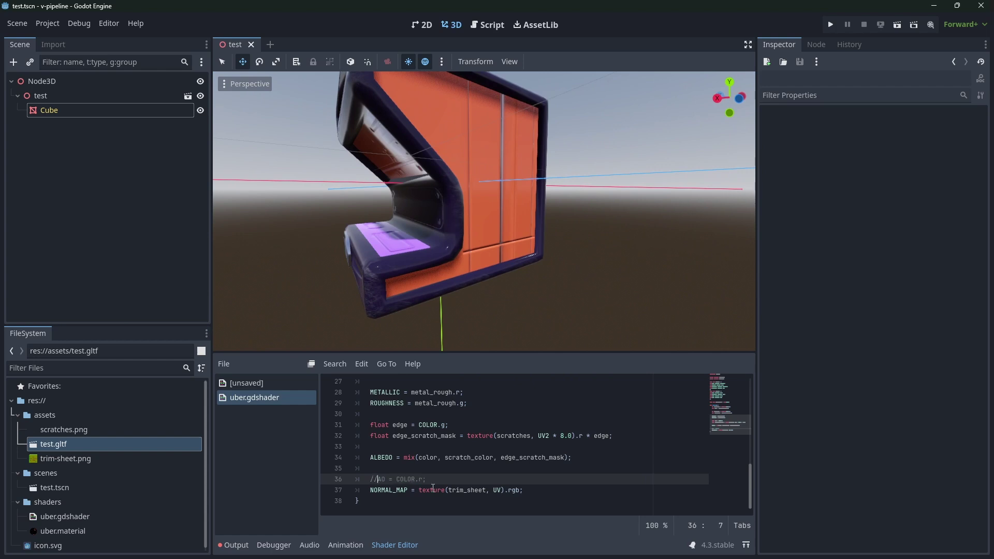
pyautogui.press('BackSpace')
pyautogui.press('BackSpace')
pyautogui.hotkey('ctrl', 's')
# - View the whole shaded cabinet from several sides and distances in the 3D viewport
pyautogui.moveTo(446, 248); pyautogui.dragTo(559, 238, button='right')
pyautogui.press('s')
pyautogui.moveTo(440, 274); pyautogui.dragTo(322, 235, button='right')
pyautogui.press('d')
pyautogui.press('s')
pyautogui.press('a')
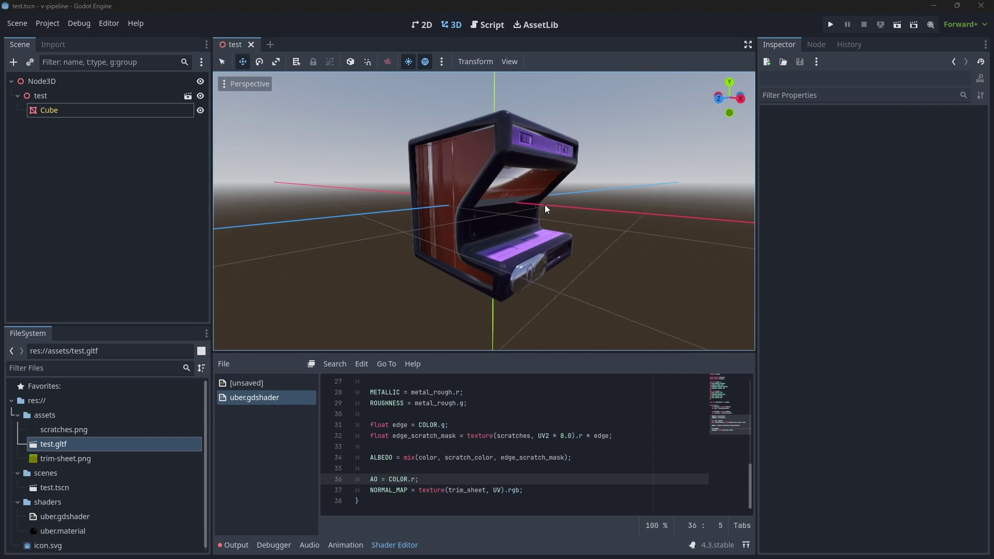